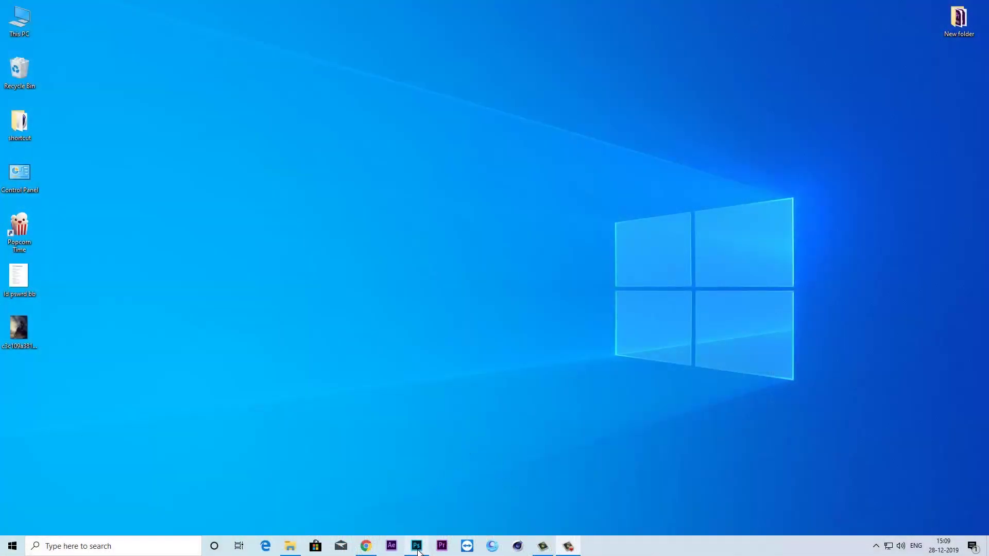
# - Bring Photoshop forward, showing the blank Untitled-1 portrait document
pyautogui.click(416, 546)
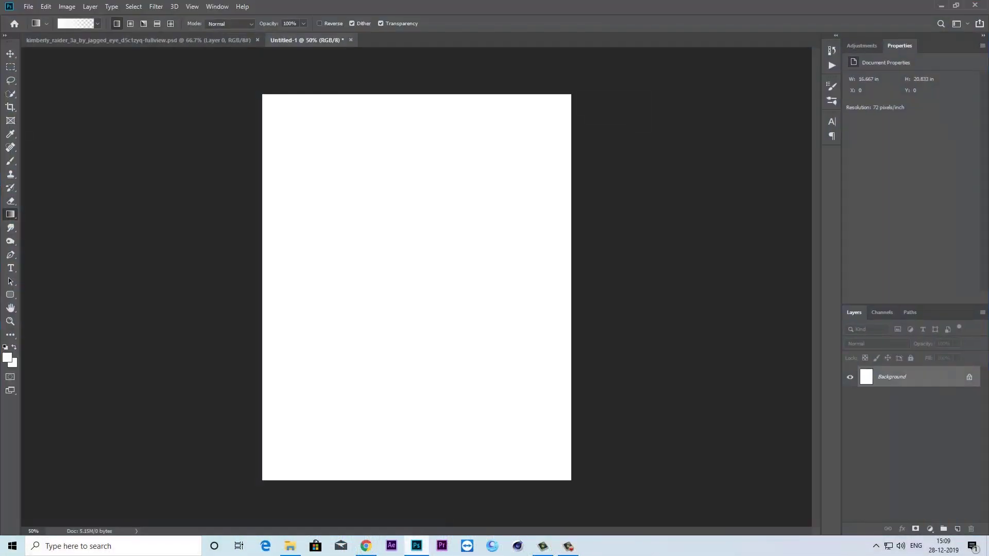
# - Place the rock_mountain photo as an embedded layer, scaled up to fill the canvas
pyautogui.click(10, 53)
pyautogui.click(28, 6)
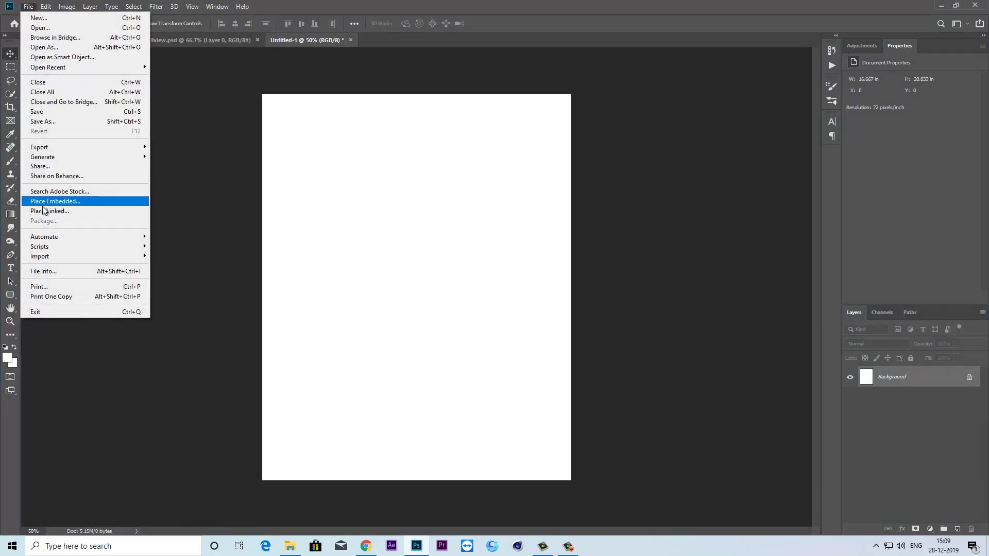
pyautogui.click(46, 201)
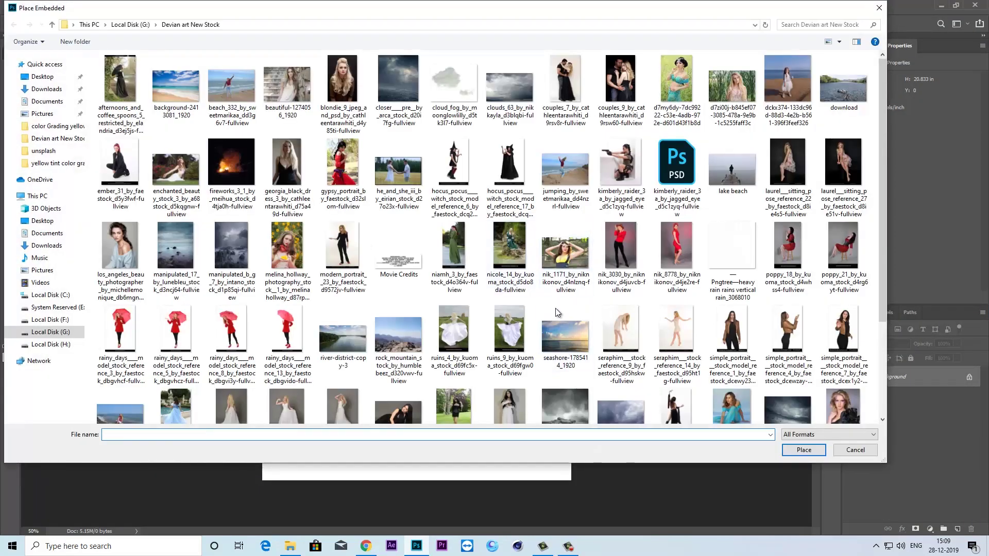
pyautogui.click(399, 329)
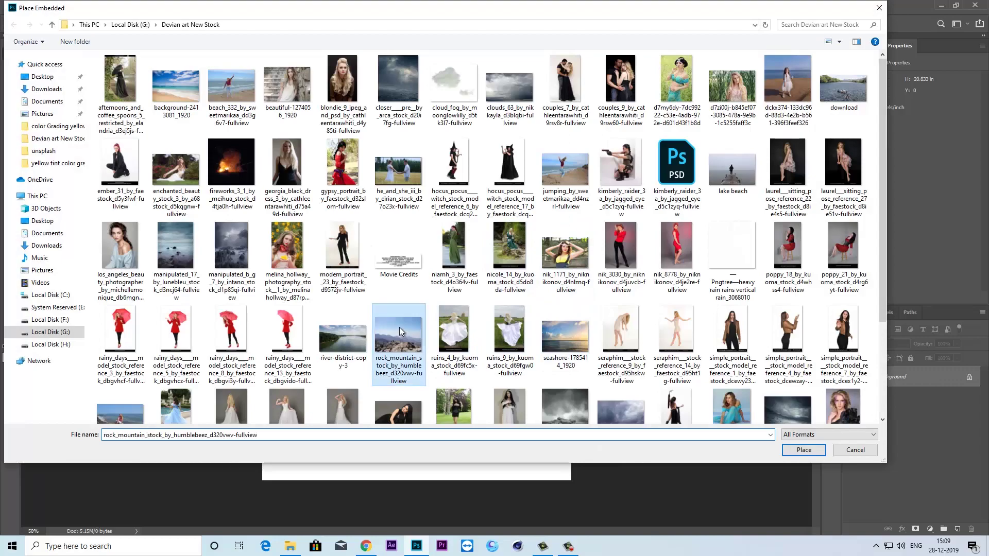
pyautogui.click(802, 450)
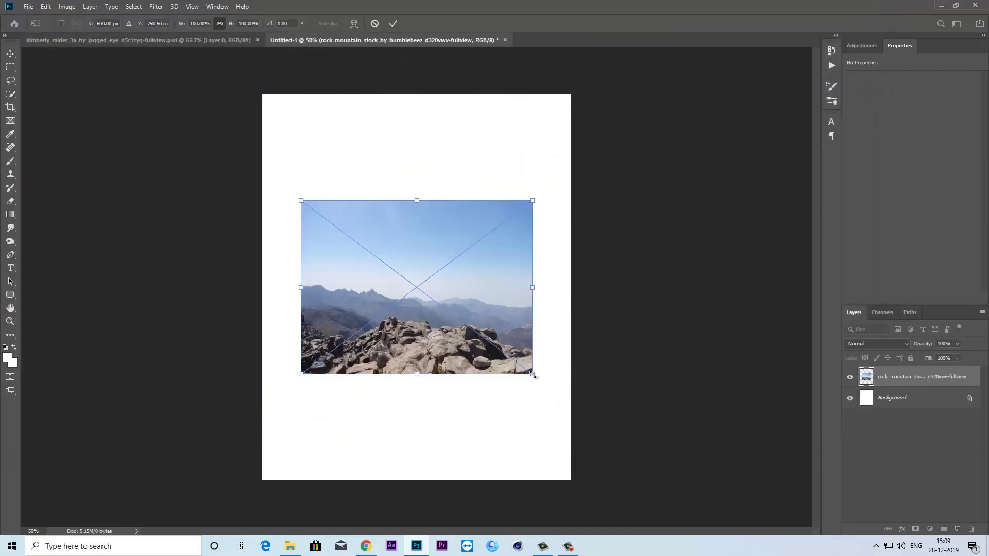
pyautogui.moveTo(532, 374); pyautogui.dragTo(660, 503)
pyautogui.press('Return')
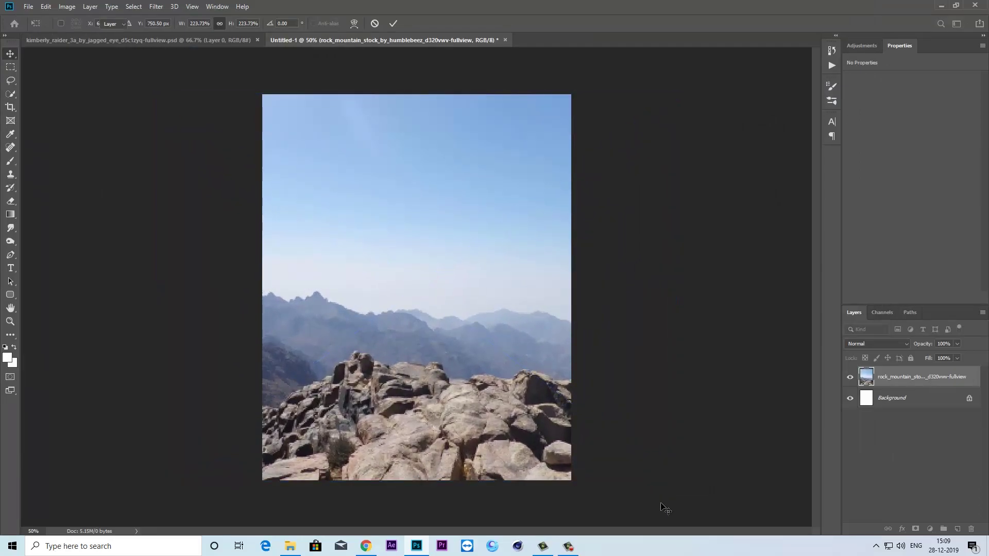
pyautogui.click(849, 377)
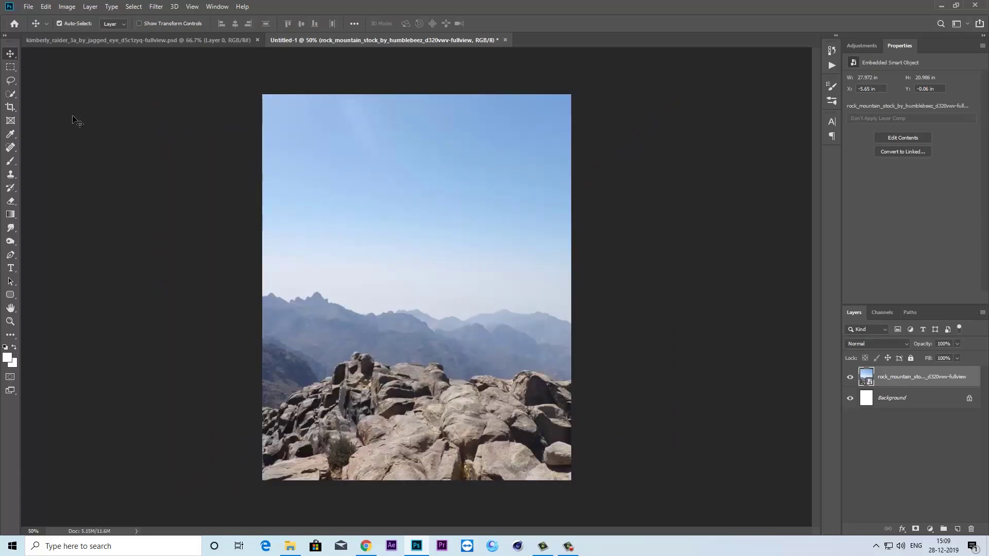
# - Select the mountain photo's sky down to the ridge with Quick Selection
pyautogui.click(11, 93)
pyautogui.click(248, 100)
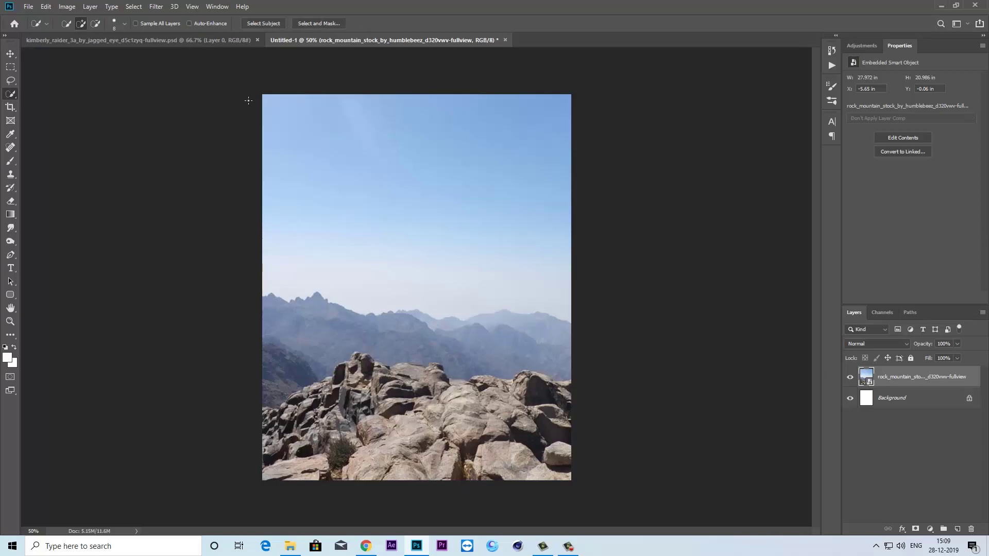
pyautogui.moveTo(375, 187); pyautogui.dragTo(507, 298)
pyautogui.hotkey('ctrl', 'd')
pyautogui.moveTo(248, 85); pyautogui.dragTo(524, 262)
# - Add a layer mask from the sky selection and invert it so only the rocks show
pyautogui.click(915, 528)
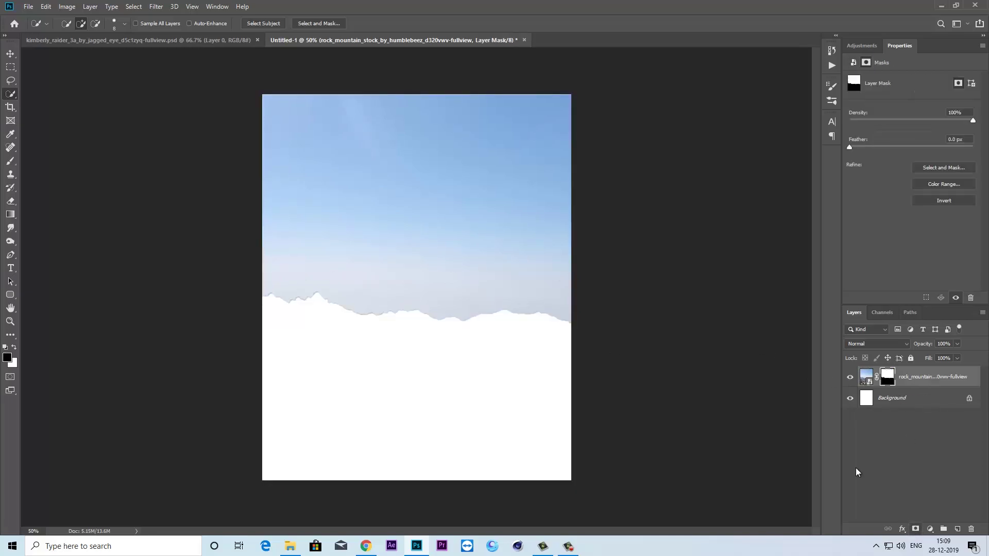
pyautogui.click(934, 203)
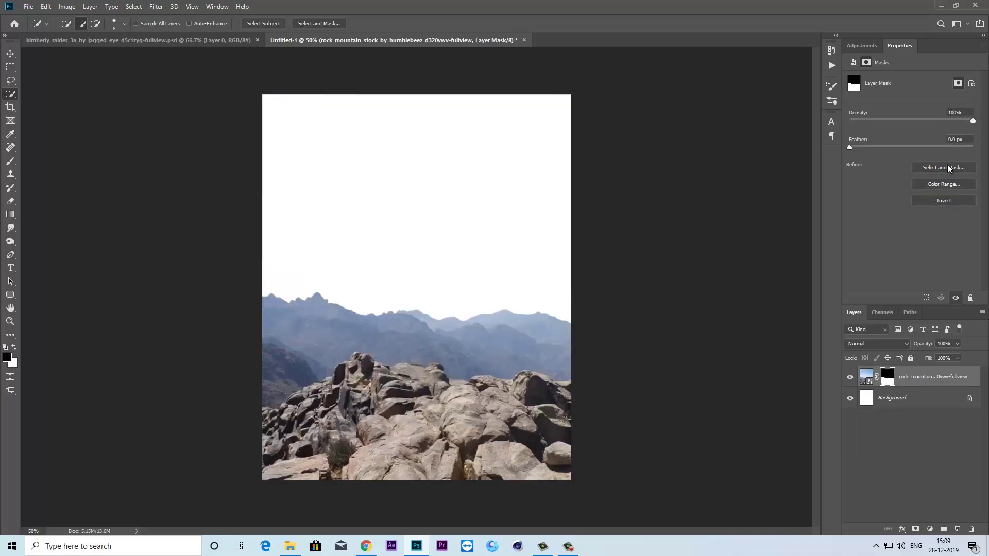
pyautogui.click(849, 378)
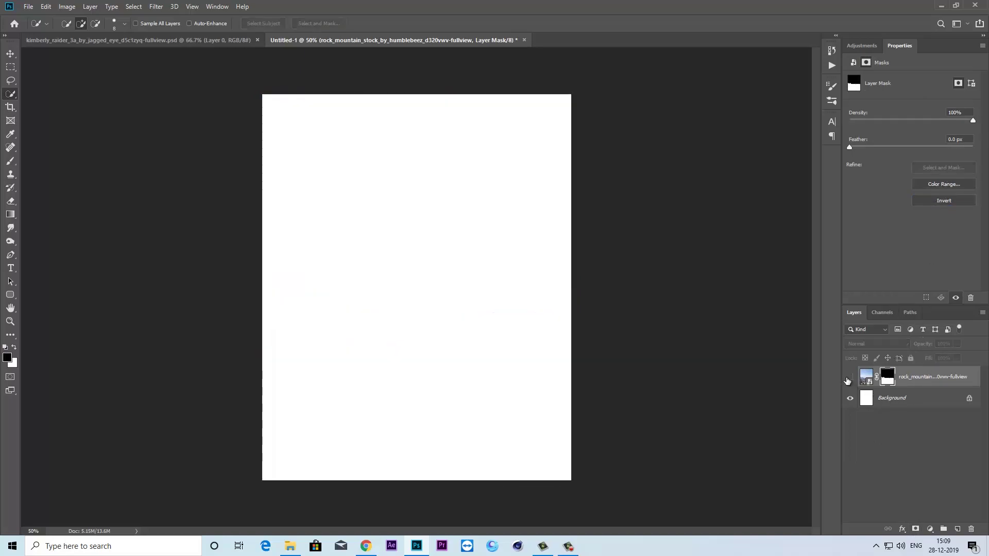
pyautogui.click(850, 377)
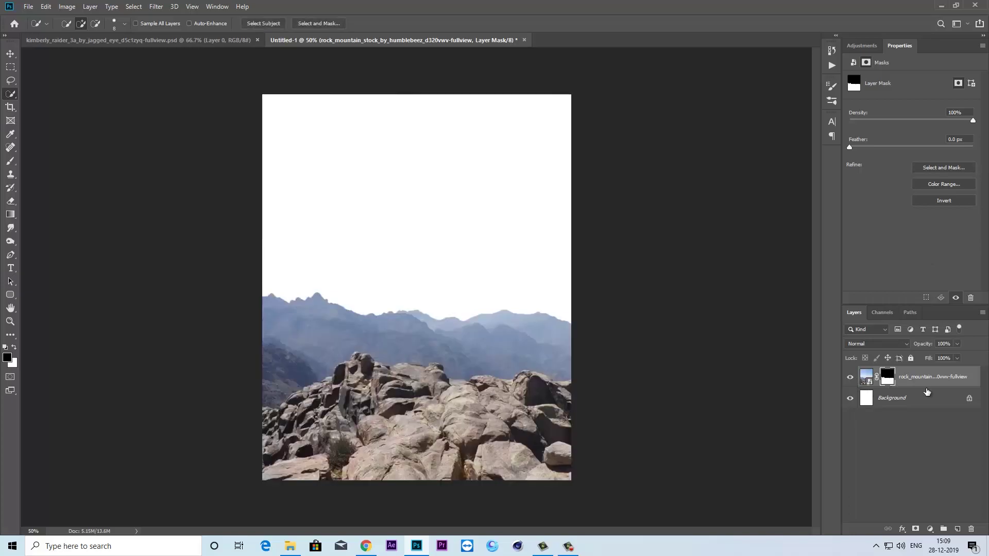
pyautogui.click(28, 6)
# - Place the stormy_clouds photo as an embedded layer and enlarge it over the sky
pyautogui.click(57, 201)
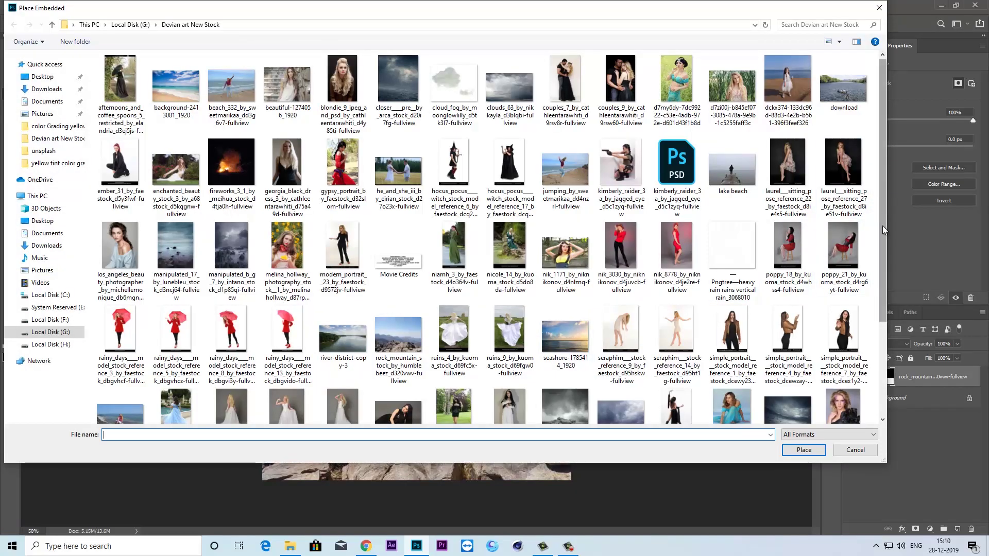
pyautogui.moveTo(879, 204); pyautogui.dragTo(881, 293)
pyautogui.click(588, 284)
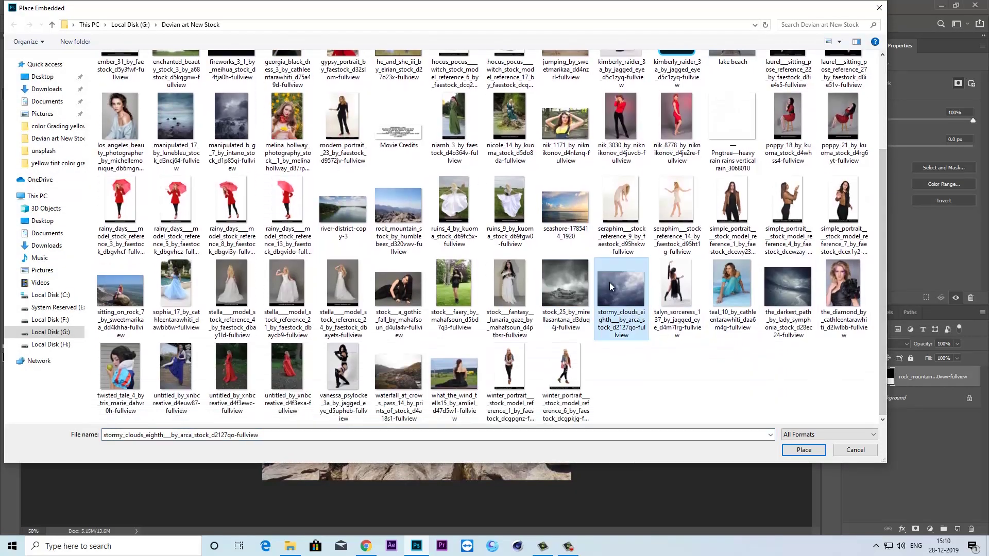
pyautogui.click(804, 449)
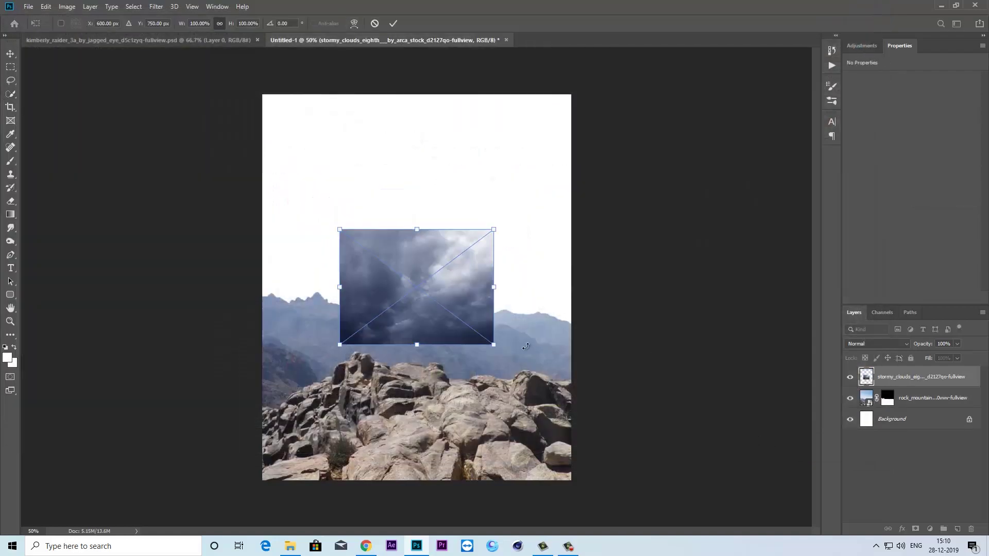
pyautogui.moveTo(496, 348); pyautogui.dragTo(588, 405)
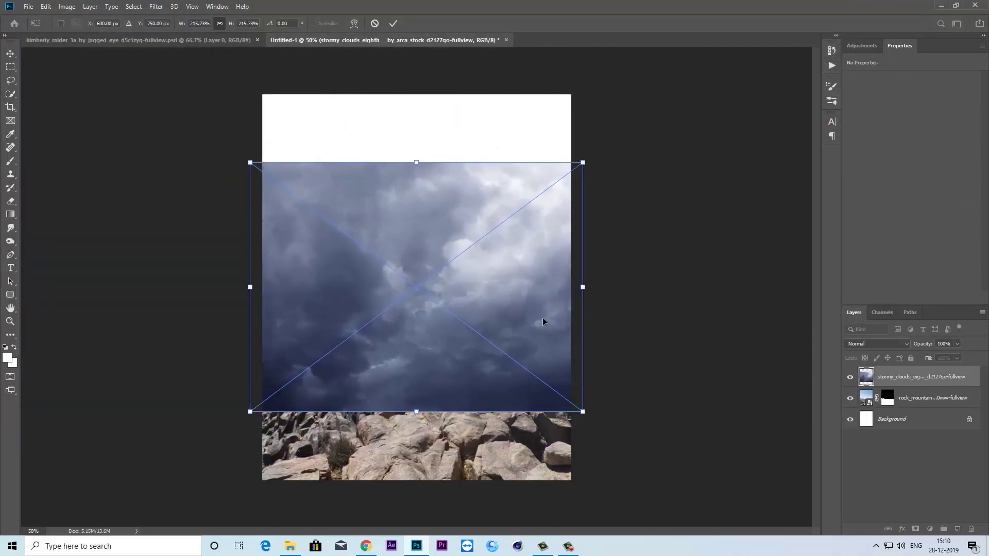
# - Flip the clouds horizontally and vertically, move them to the top, and stack them beneath the mountains
pyautogui.rightClick(504, 254)
pyautogui.click(541, 371)
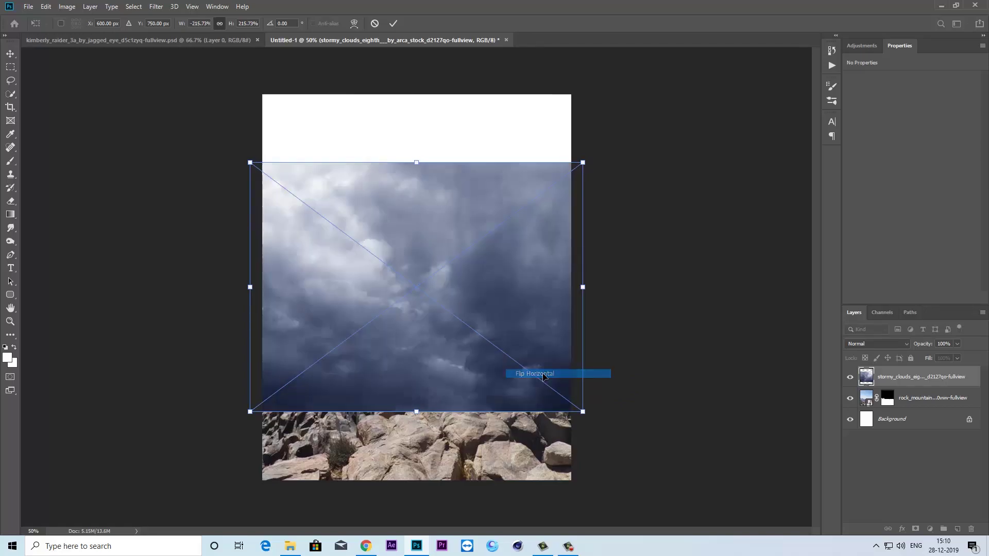
pyautogui.rightClick(512, 265)
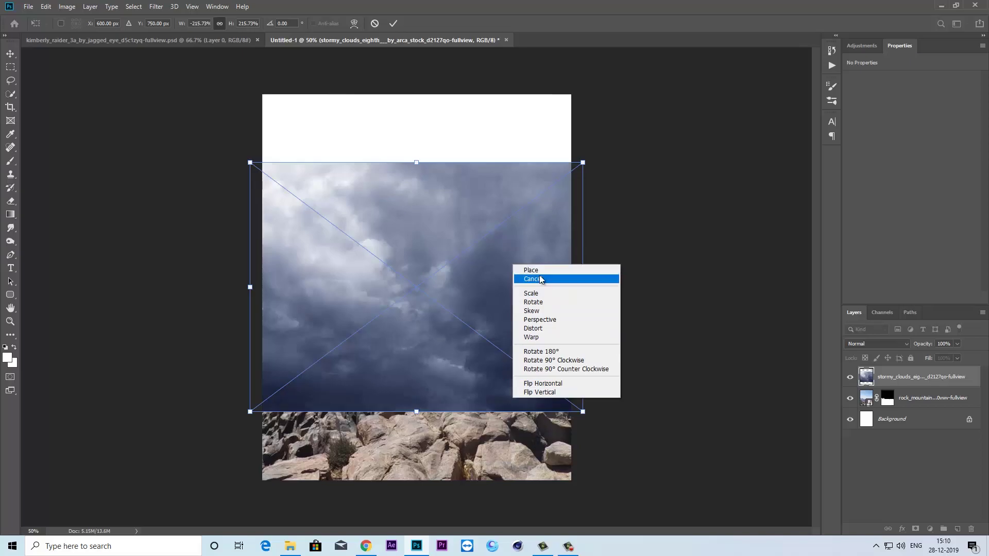
pyautogui.click(541, 392)
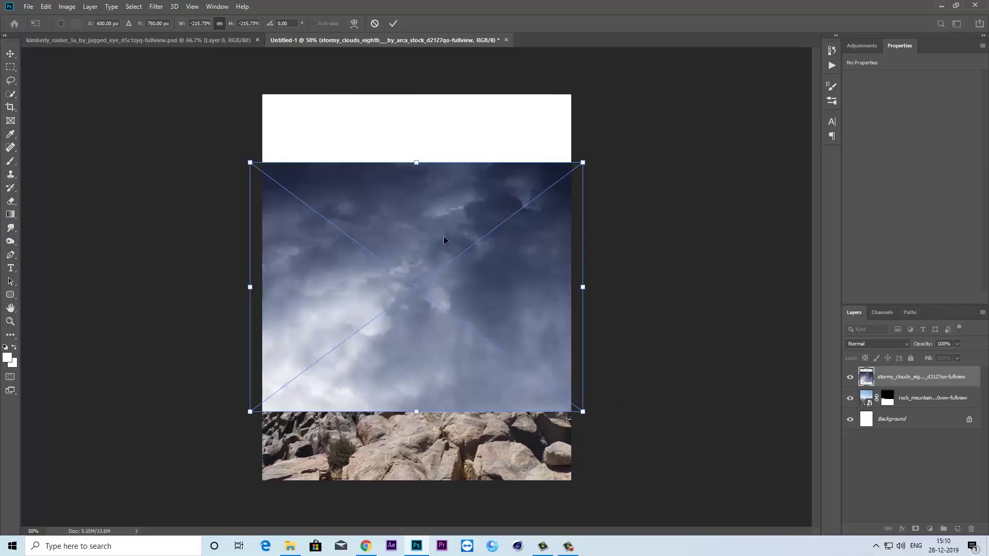
pyautogui.moveTo(444, 240); pyautogui.dragTo(450, 140)
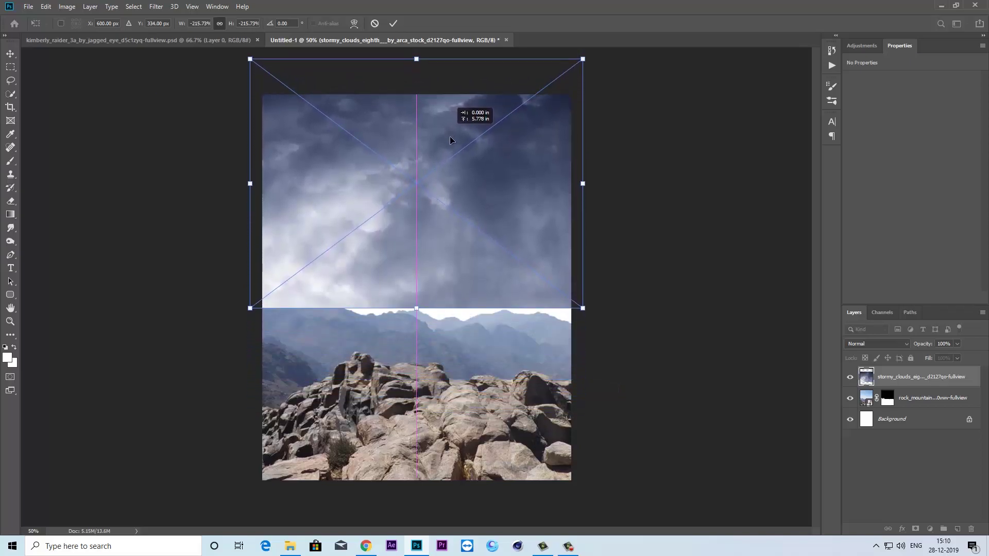
pyautogui.moveTo(450, 140); pyautogui.dragTo(454, 166)
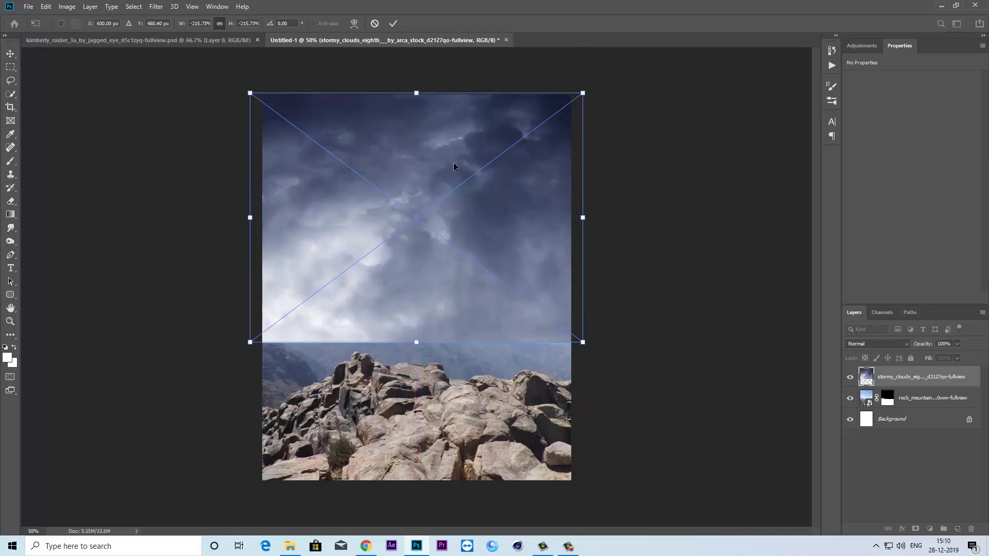
pyautogui.press('Return')
pyautogui.press('w')
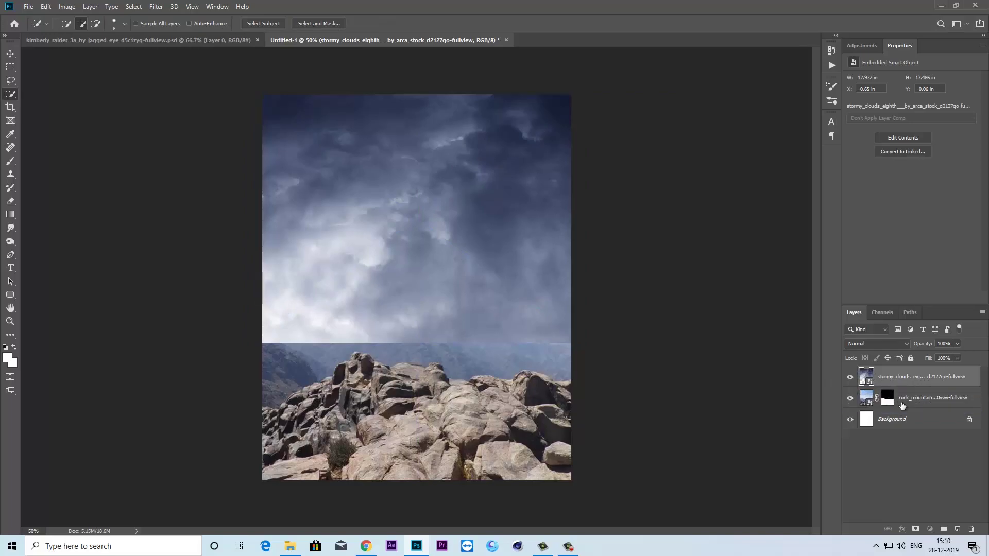
pyautogui.hotkey('ctrl', '[')
# - Draw gradients on the mountain layer's mask to fade the distant ridge into the clouds
pyautogui.click(849, 377)
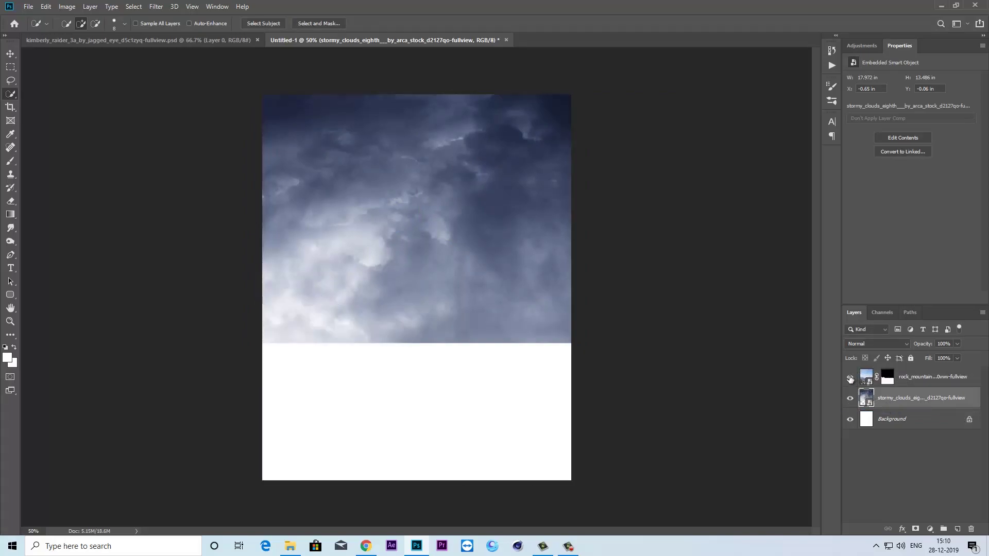
pyautogui.click(888, 377)
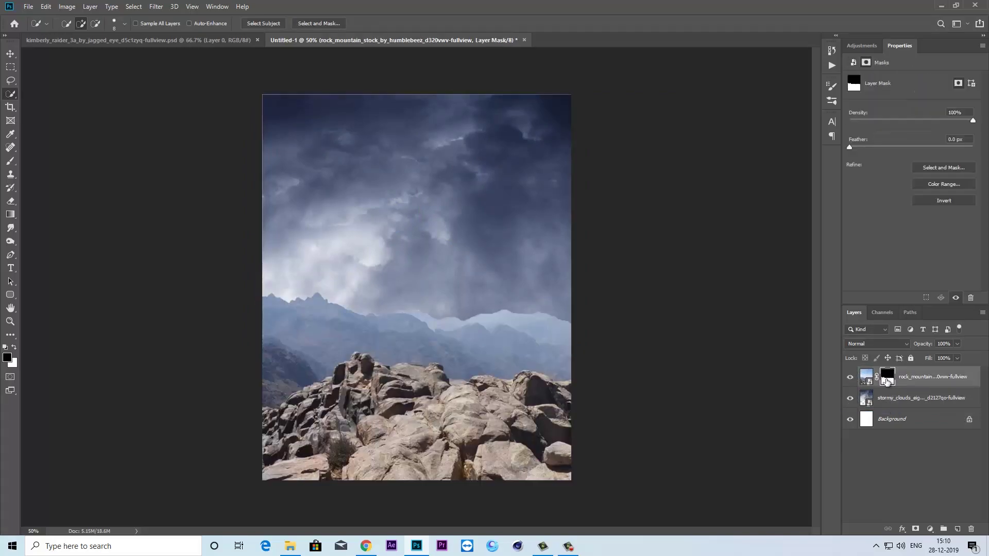
pyautogui.click(850, 377)
pyautogui.press('g')
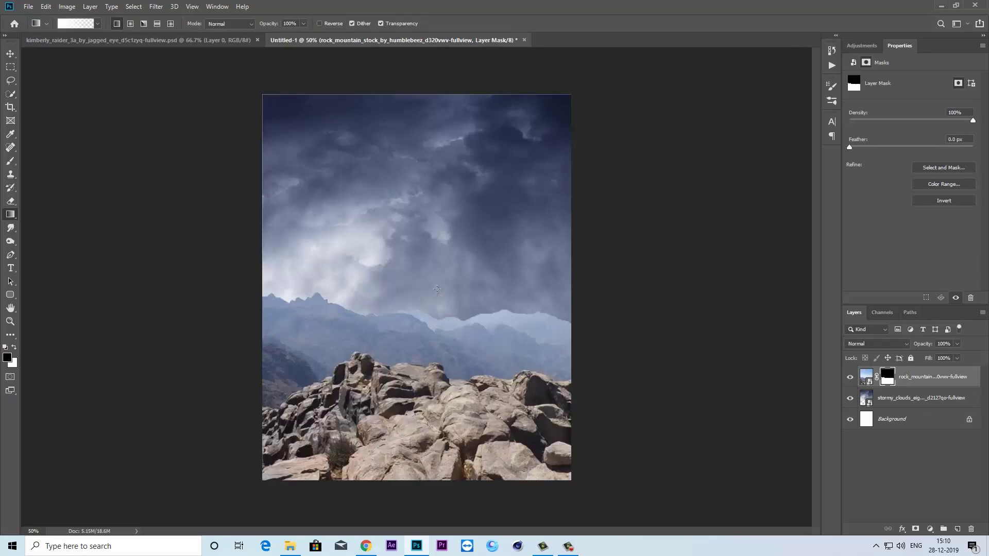
pyautogui.moveTo(436, 293); pyautogui.dragTo(432, 348)
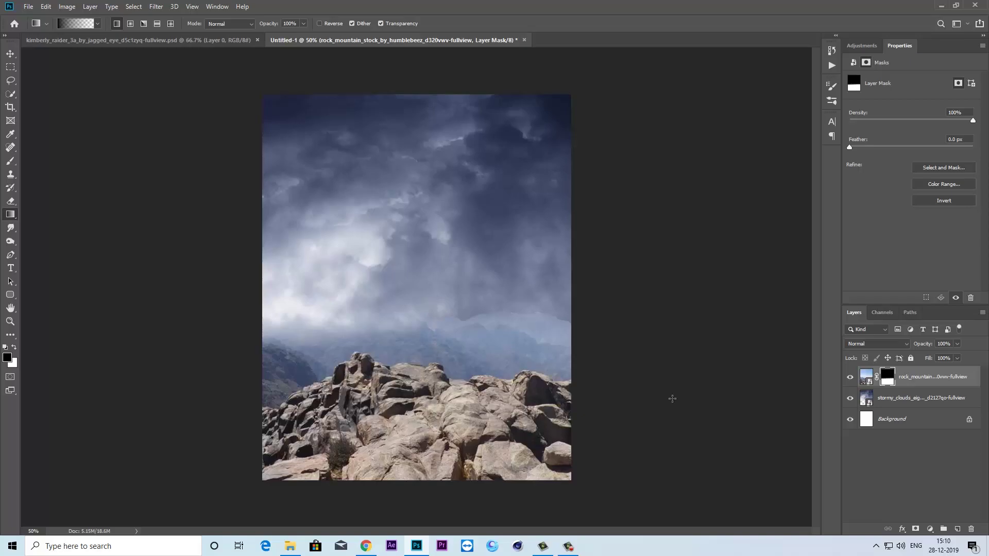
pyautogui.moveTo(515, 298); pyautogui.dragTo(515, 362)
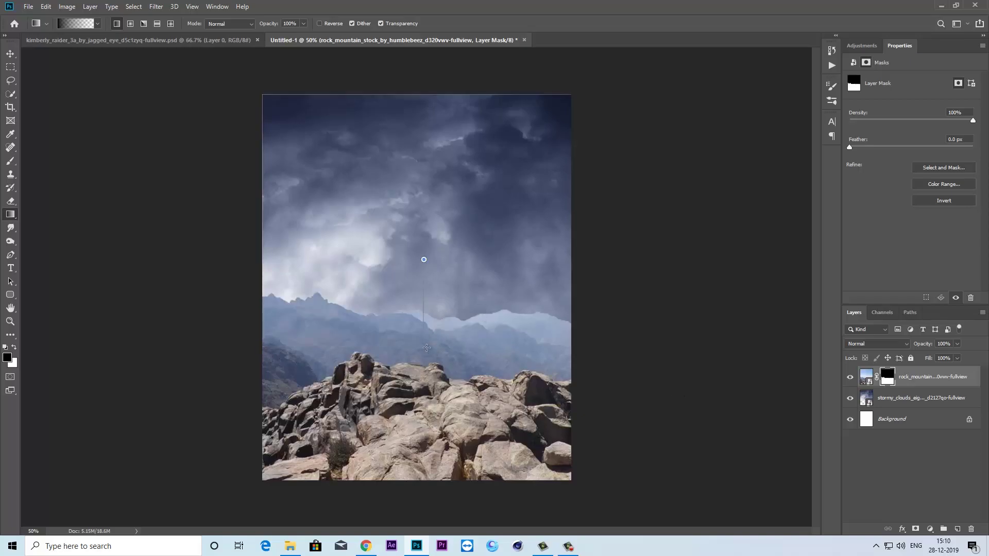
pyautogui.moveTo(427, 364)
pyautogui.mouseDown()
pyautogui.moveTo(443, 334)
pyautogui.moveTo(438, 307)
pyautogui.mouseUp()
pyautogui.moveTo(441, 344); pyautogui.dragTo(442, 351)
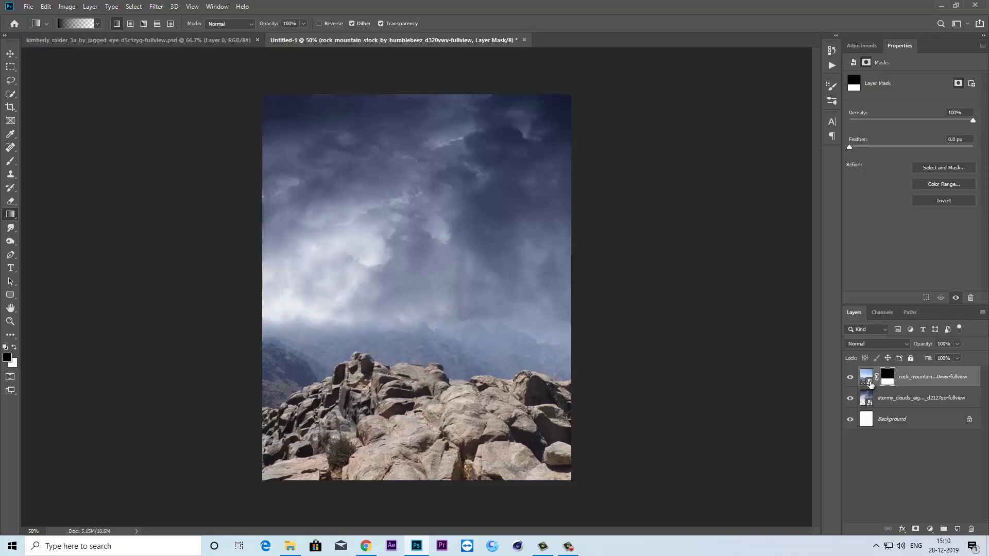
# - Add a Curves adjustment above the stormy clouds, raising input 106 to output 150
pyautogui.click(849, 377)
pyautogui.click(849, 398)
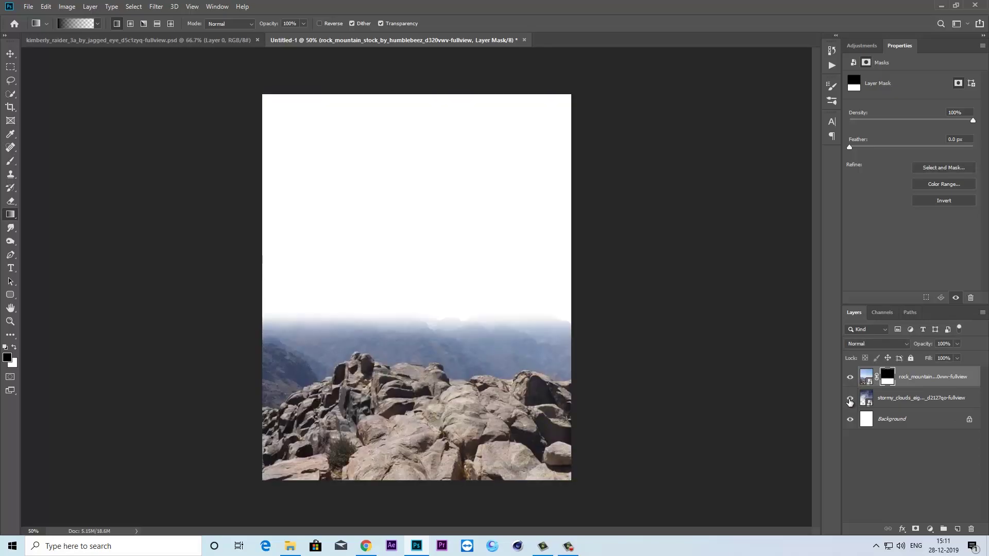
pyautogui.click(896, 399)
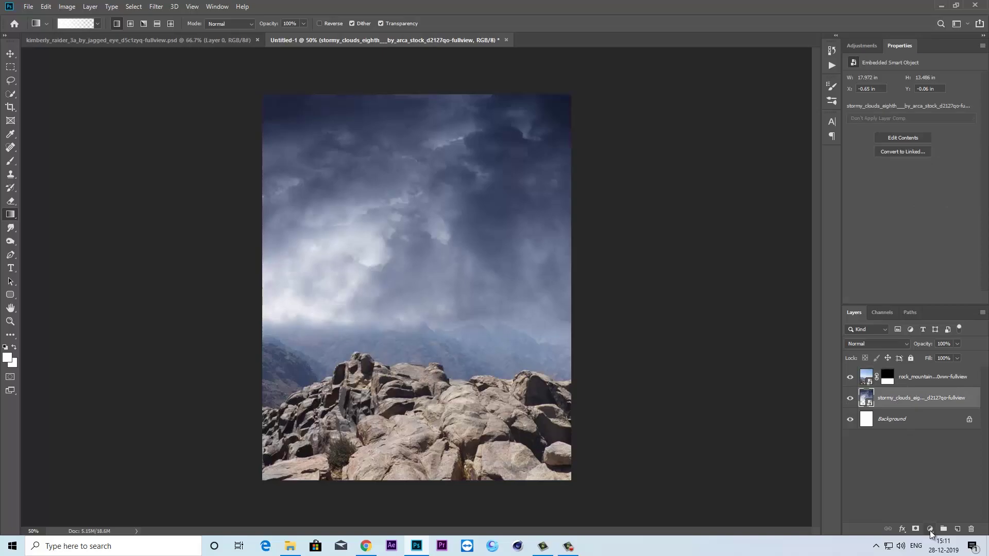
pyautogui.click(930, 529)
pyautogui.click(919, 397)
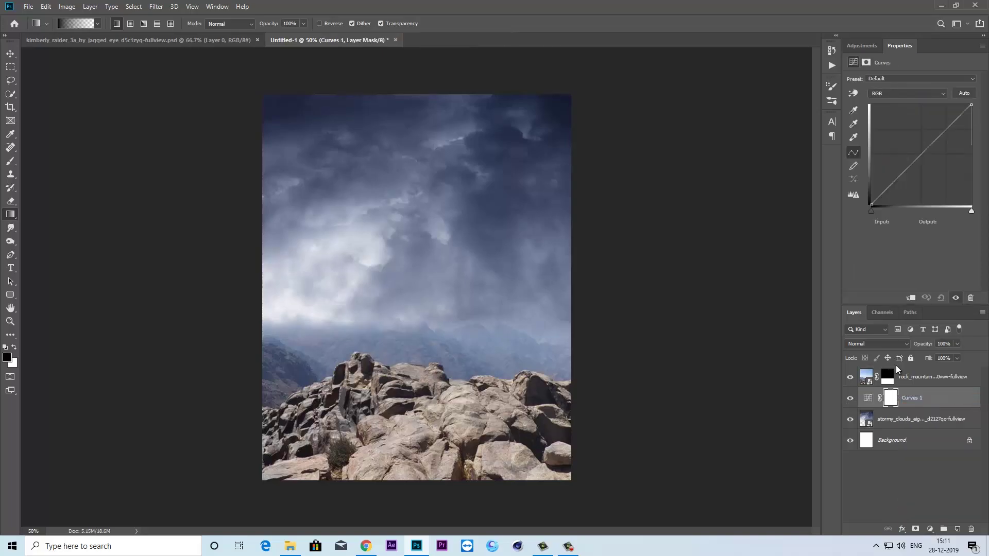
pyautogui.moveTo(911, 163); pyautogui.dragTo(912, 146)
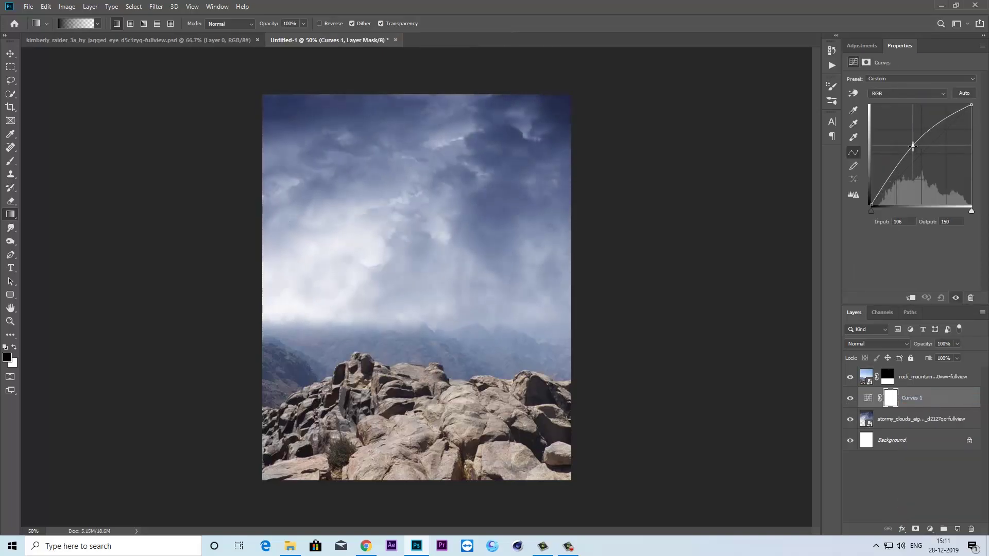
pyautogui.click(943, 384)
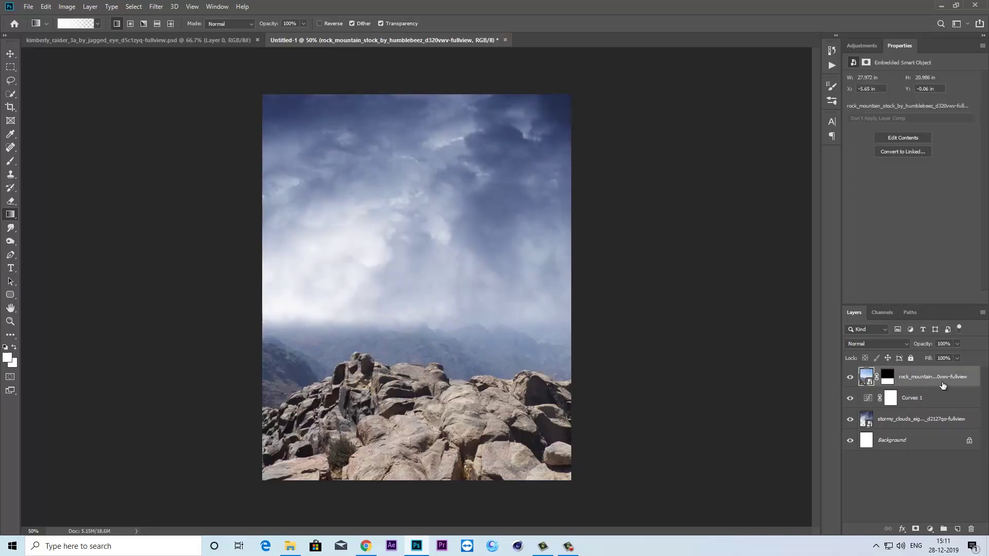
# - Clip Curves 1 to the clouds and add a clipped Curves 2 that darkens the rocks
pyautogui.click(930, 531)
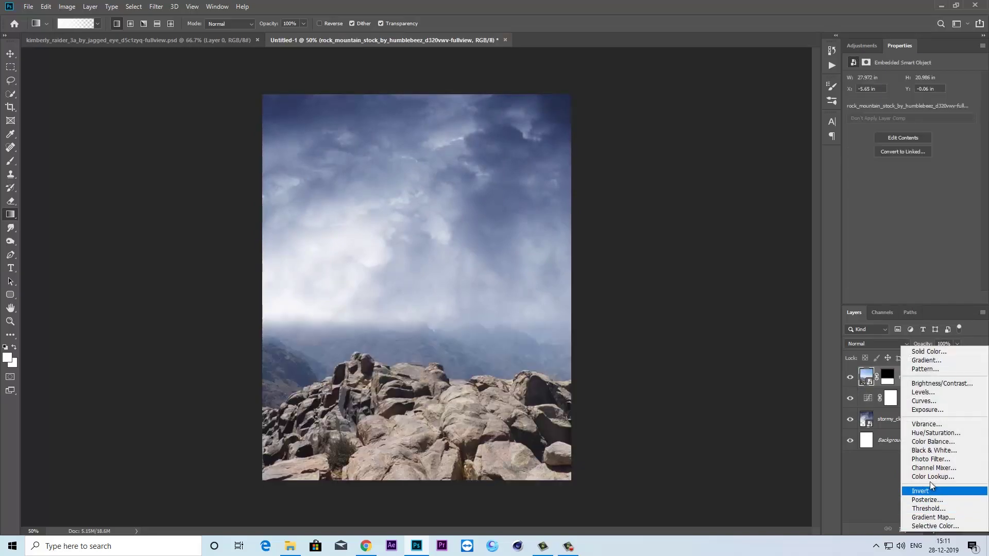
pyautogui.click(876, 398)
pyautogui.hotkey('ctrl', 'alt', 'g')
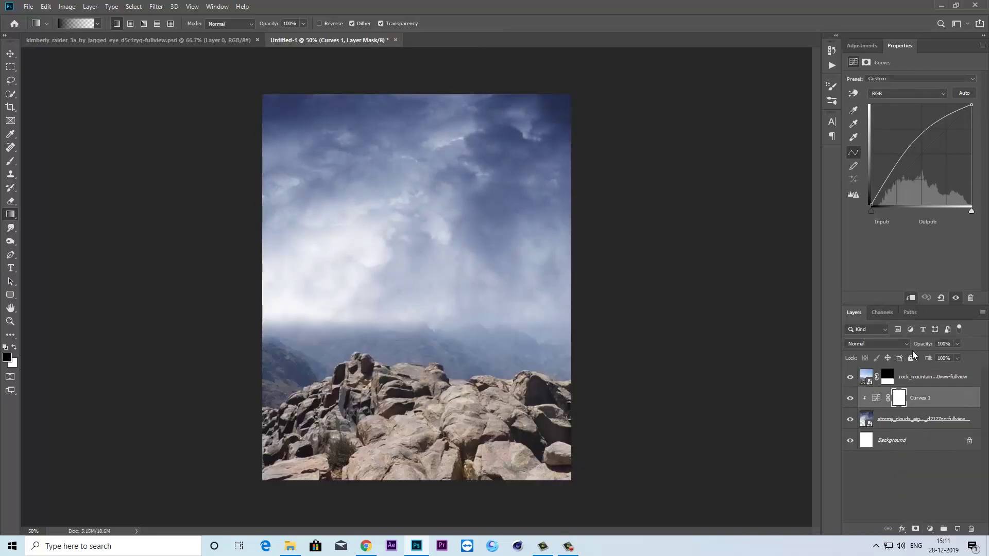
pyautogui.click(922, 380)
pyautogui.click(930, 529)
pyautogui.click(923, 398)
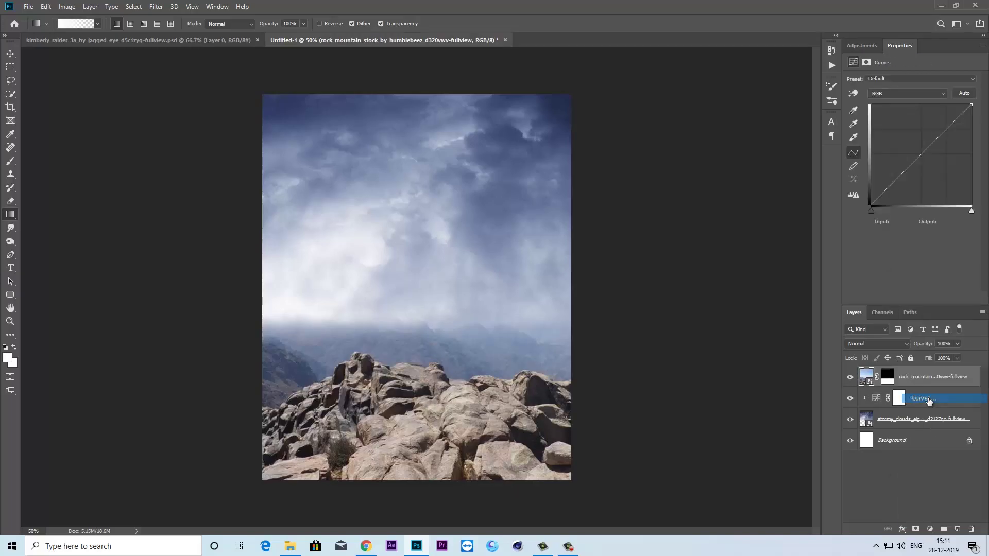
pyautogui.hotkey('ctrl', 'alt', 'g')
pyautogui.moveTo(928, 146); pyautogui.dragTo(933, 160)
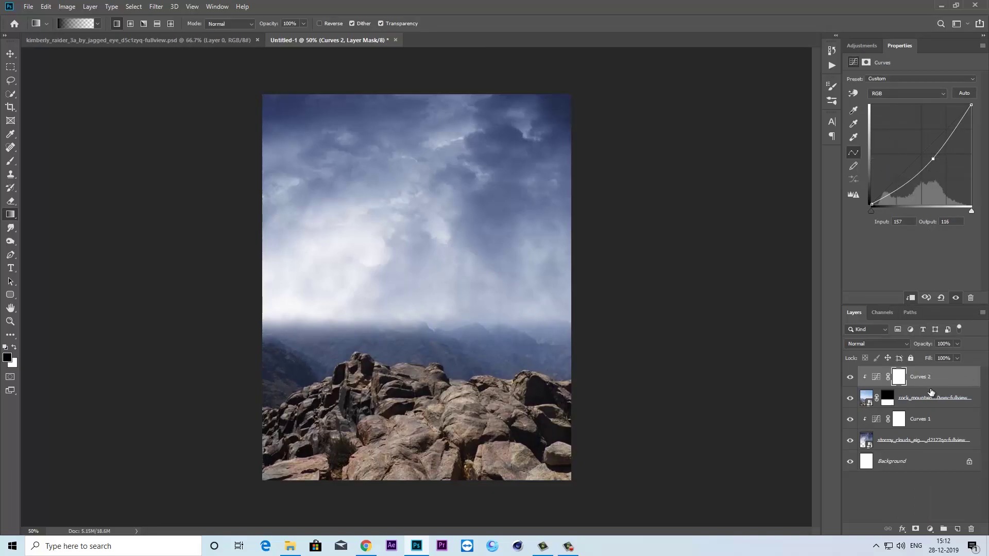
# - Invert the Curves 2 mask and draw a white gradient so only the lower rocks darken
pyautogui.click(899, 377)
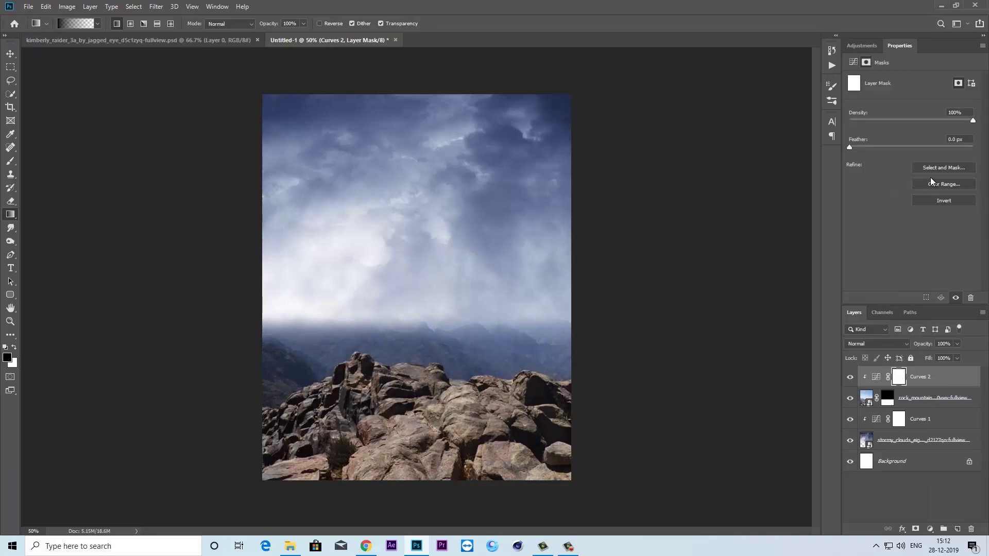
pyautogui.click(943, 201)
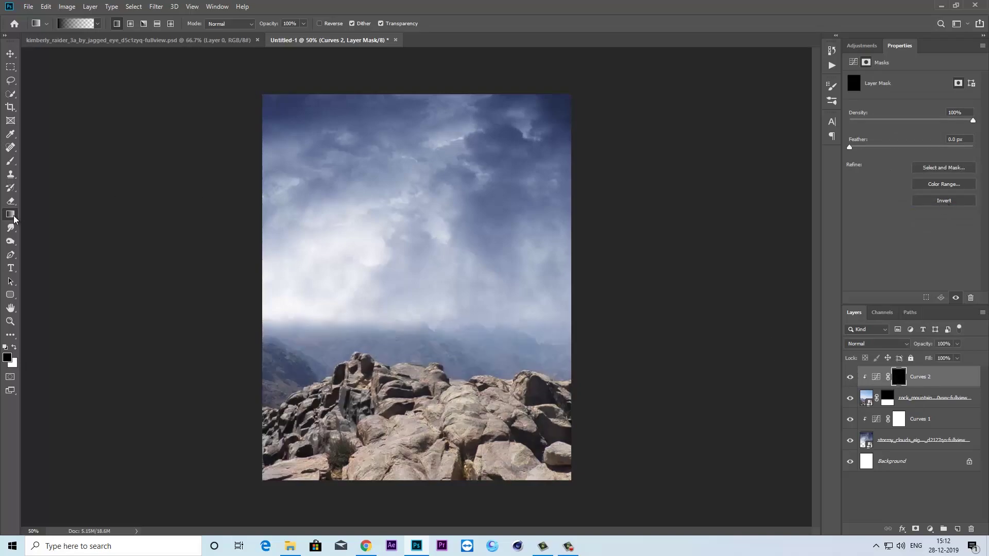
pyautogui.moveTo(443, 492); pyautogui.dragTo(443, 454)
pyautogui.click(14, 347)
pyautogui.moveTo(426, 496); pyautogui.dragTo(414, 460)
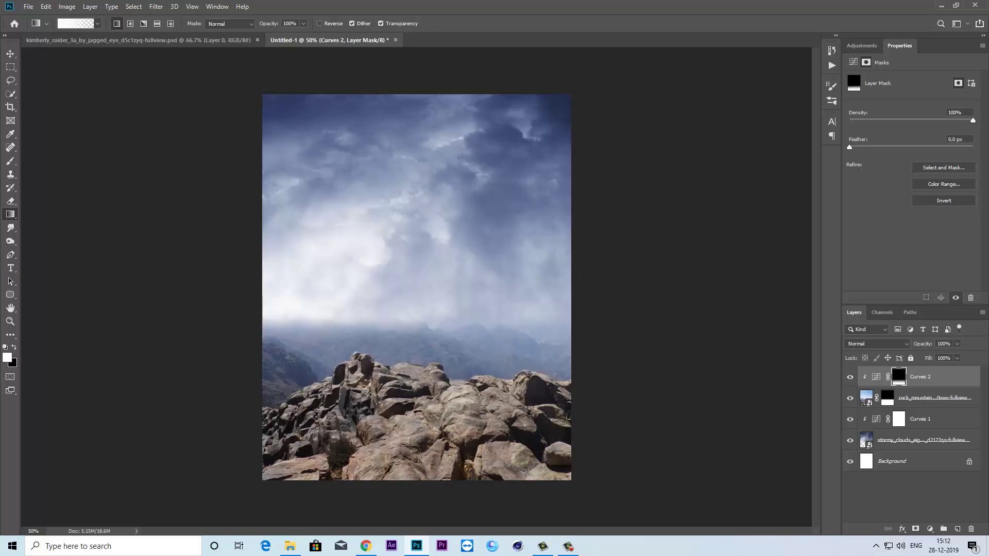
pyautogui.moveTo(418, 359); pyautogui.dragTo(419, 357)
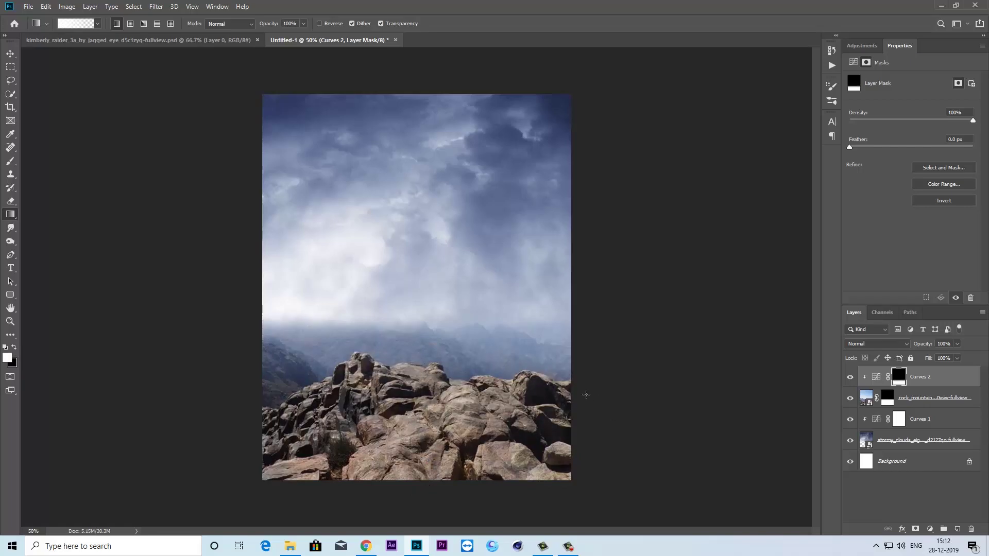
pyautogui.click(850, 377)
pyautogui.click(851, 377)
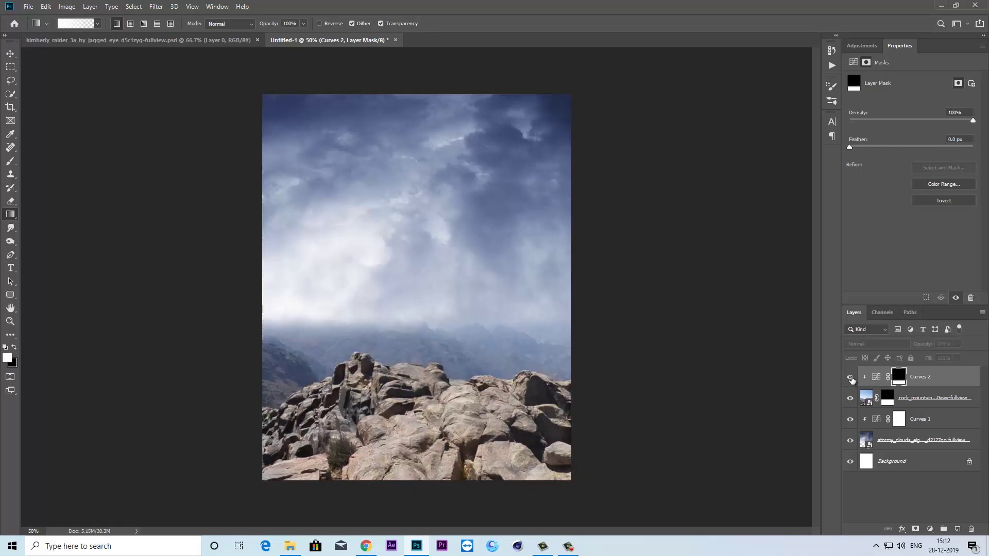
pyautogui.click(850, 377)
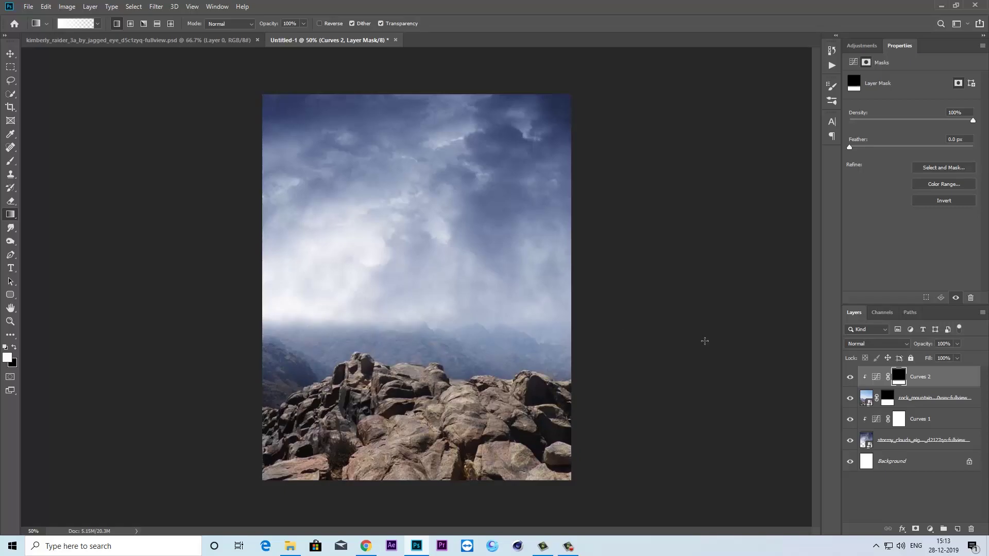
pyautogui.click(929, 528)
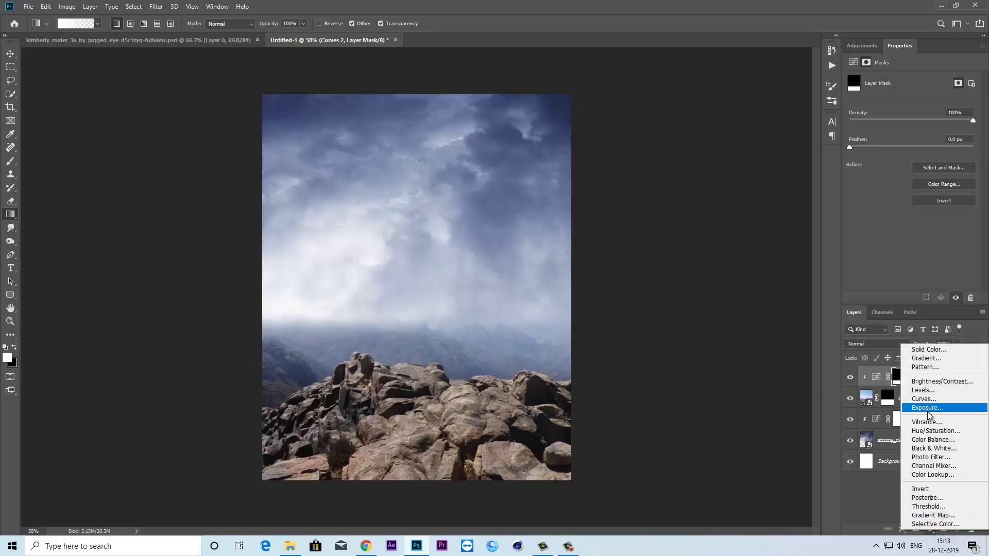
# - Add a Vibrance layer at -39 to mute the colours, then create a Gradient Fill layer
pyautogui.click(932, 424)
pyautogui.moveTo(908, 91); pyautogui.dragTo(885, 90)
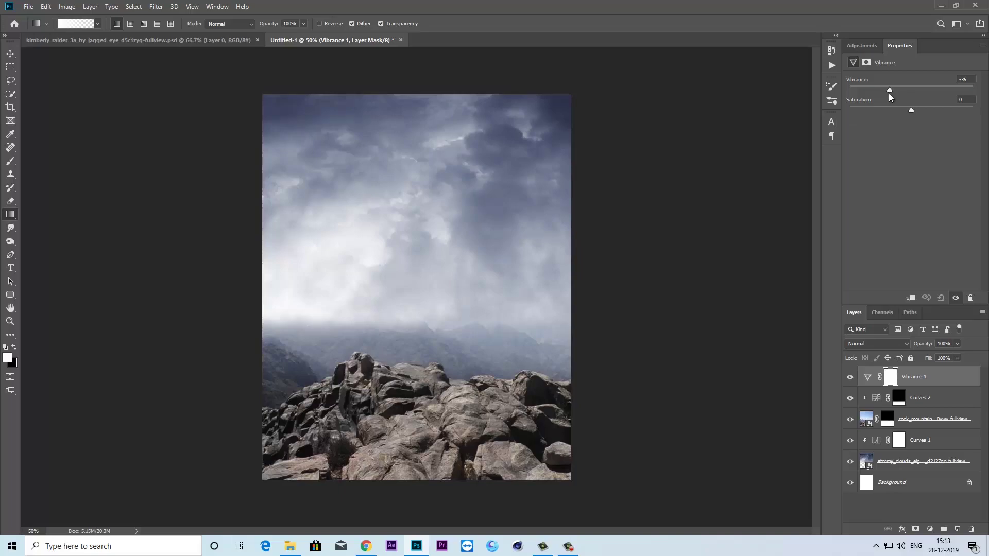
pyautogui.click(930, 529)
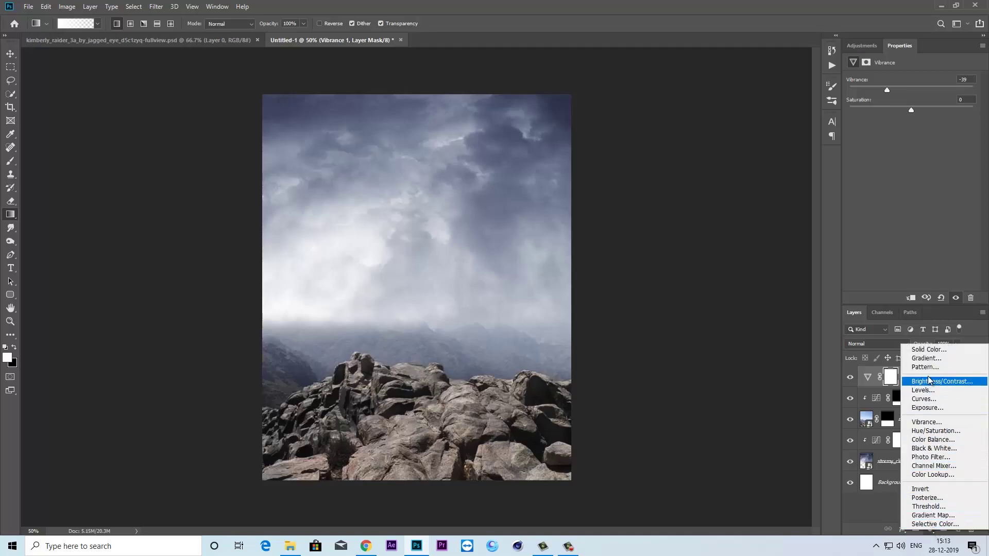
pyautogui.click(930, 360)
# - Fill with the Violet, Orange preset using brighter violet and lighter orange, blended in Soft Light
pyautogui.click(801, 159)
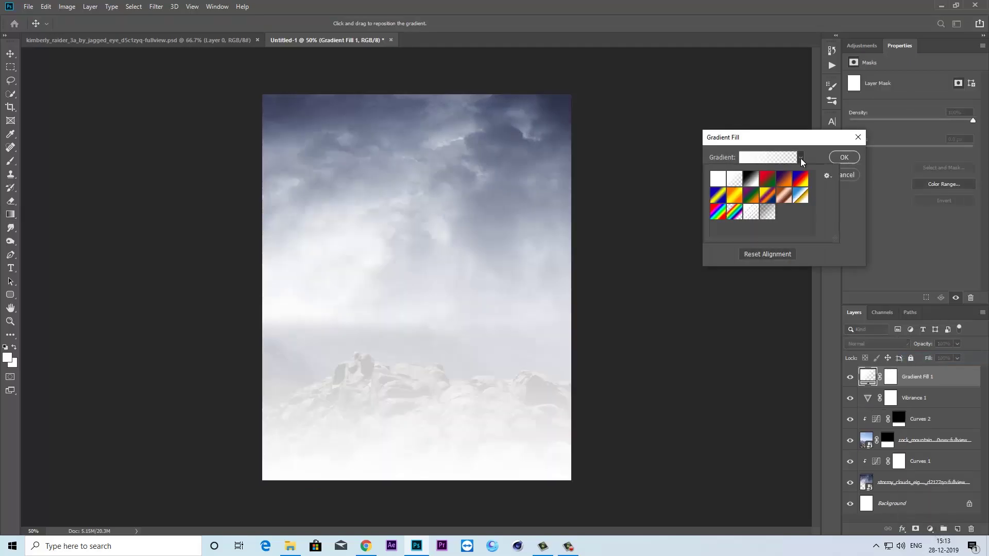
pyautogui.click(784, 179)
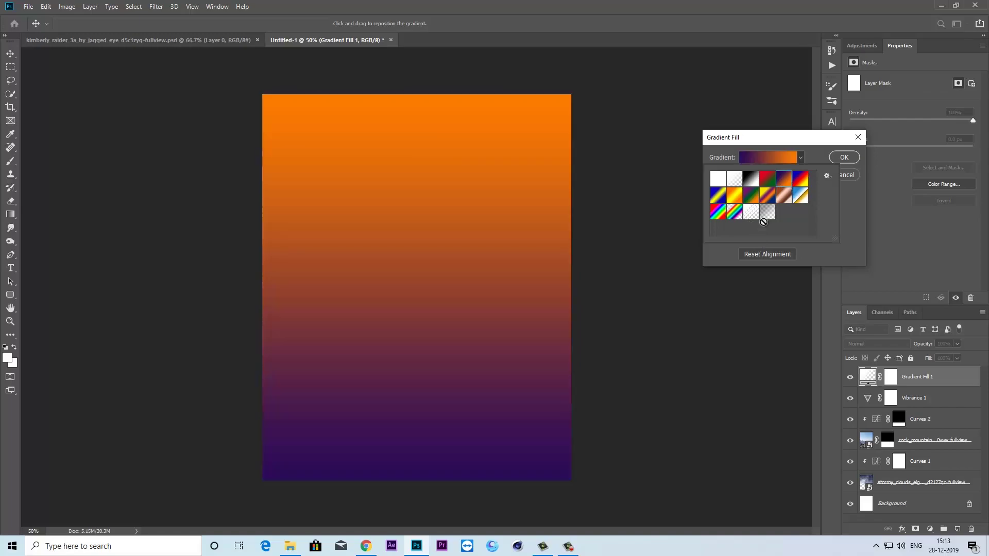
pyautogui.click(760, 158)
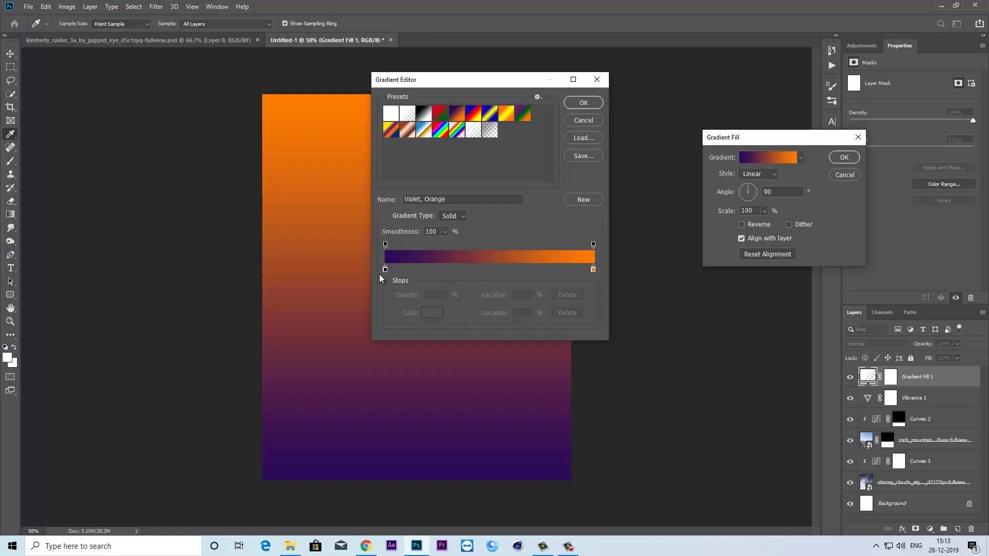
pyautogui.doubleClick(384, 267)
pyautogui.moveTo(752, 187)
pyautogui.mouseDown()
pyautogui.moveTo(765, 155)
pyautogui.moveTo(751, 140)
pyautogui.mouseUp()
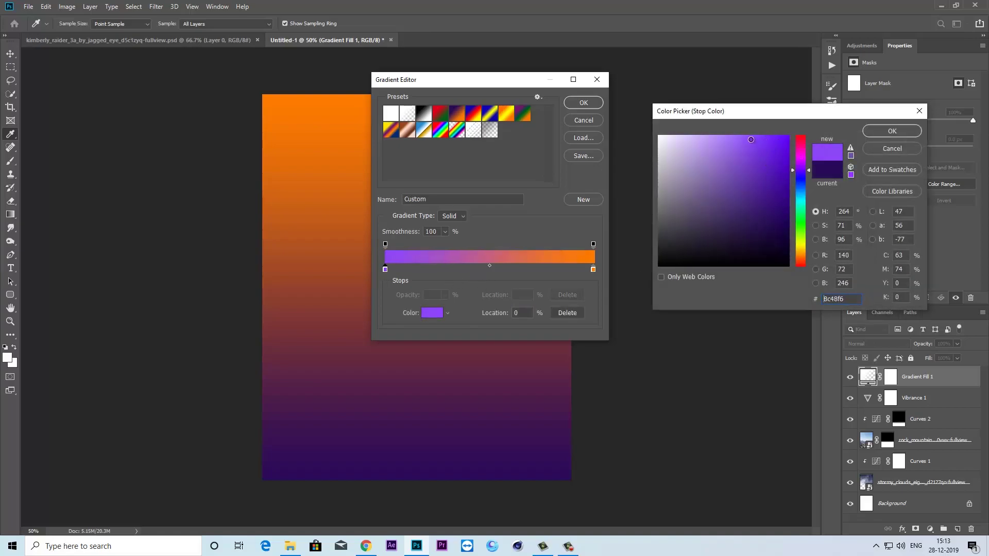
pyautogui.click(892, 131)
pyautogui.doubleClick(593, 268)
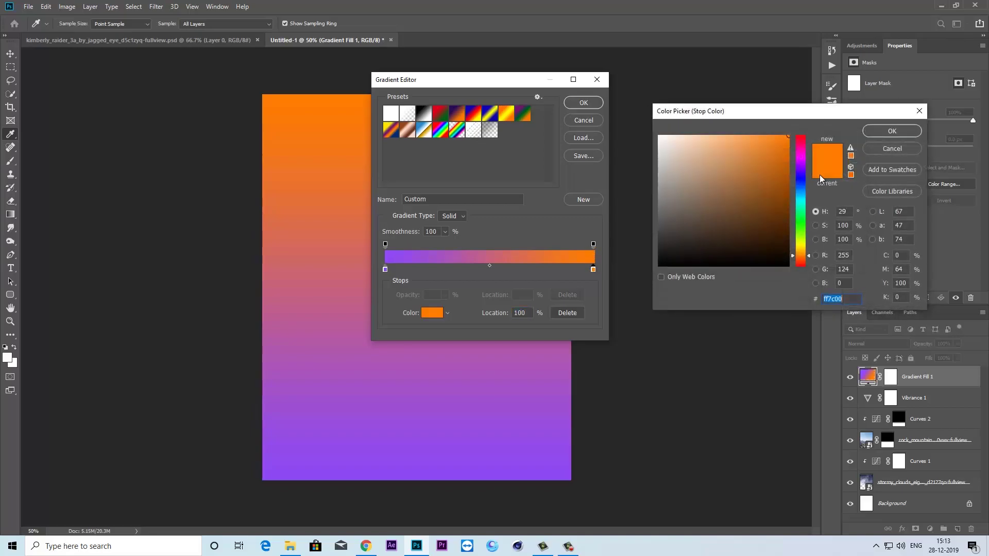
pyautogui.moveTo(809, 257); pyautogui.dragTo(806, 253)
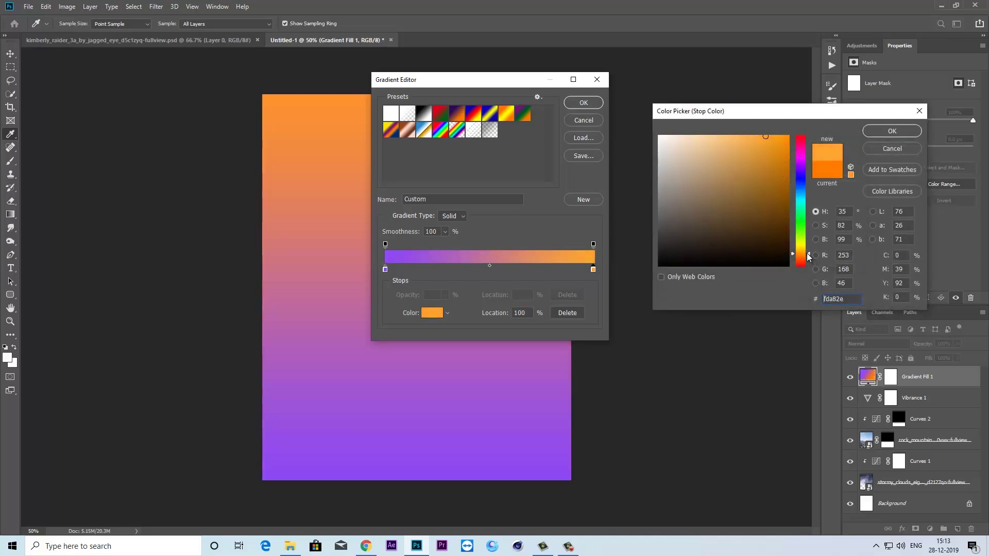
pyautogui.click(865, 136)
pyautogui.click(589, 104)
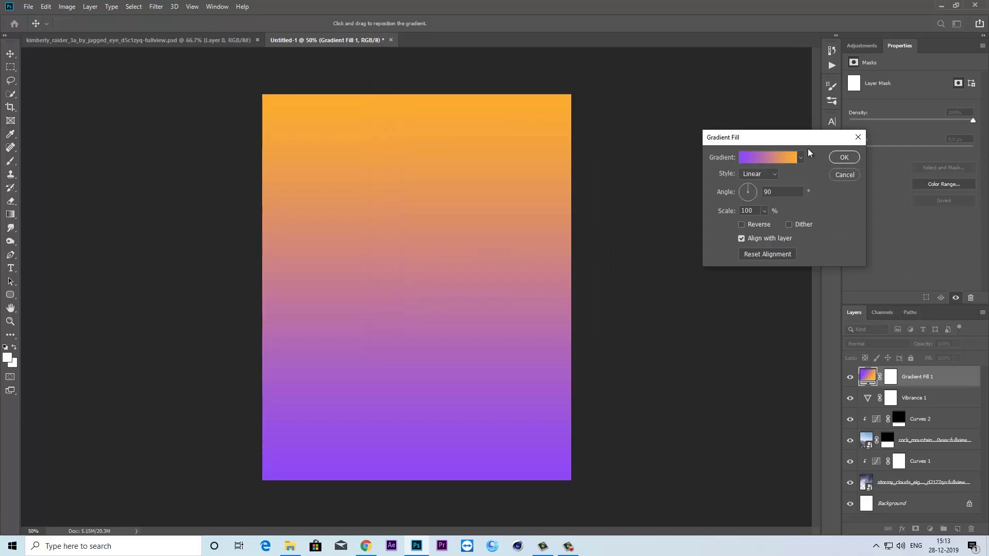
pyautogui.click(841, 157)
pyautogui.click(875, 344)
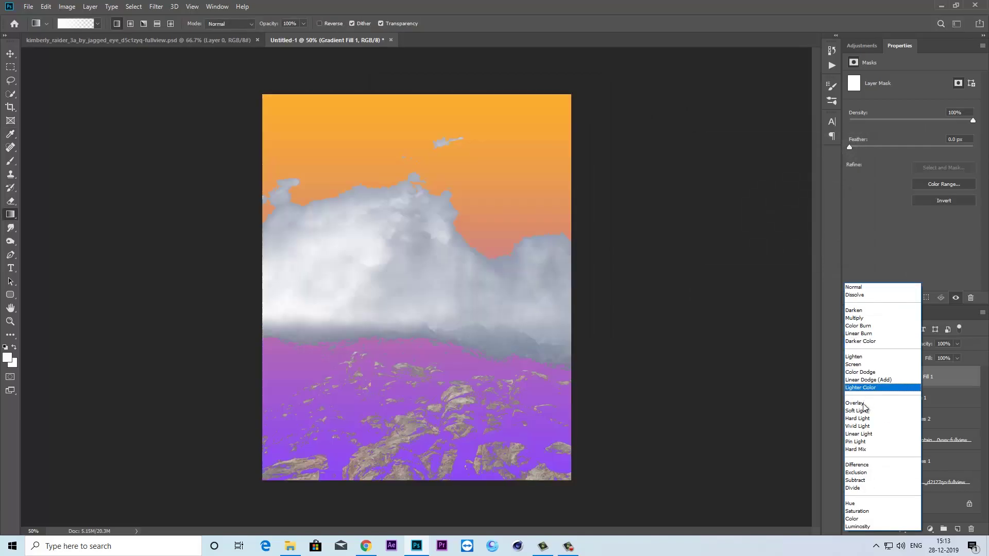
pyautogui.click(863, 415)
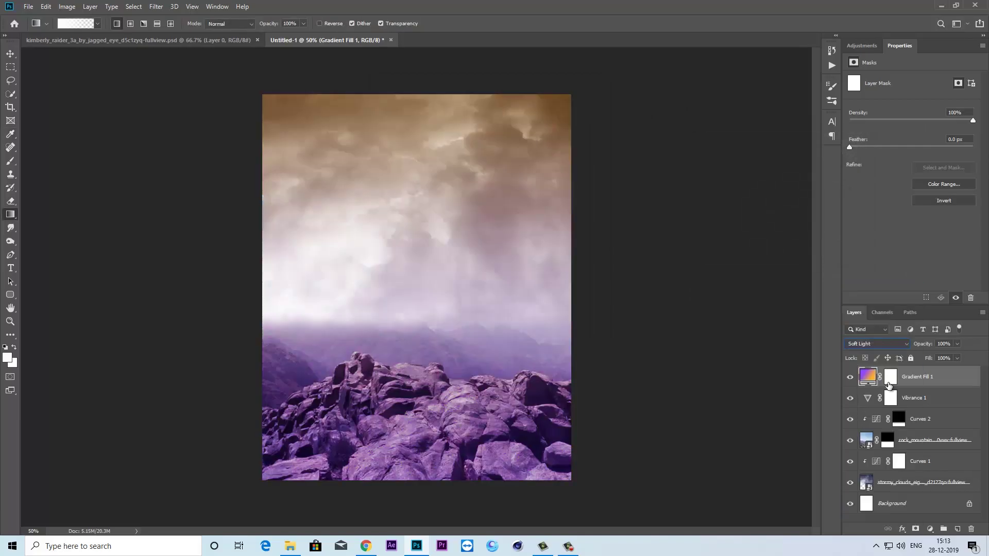
# - Reverse the gradient fill, drop it to about 61% opacity, and mask the tint off the lower rocks
pyautogui.doubleClick(867, 378)
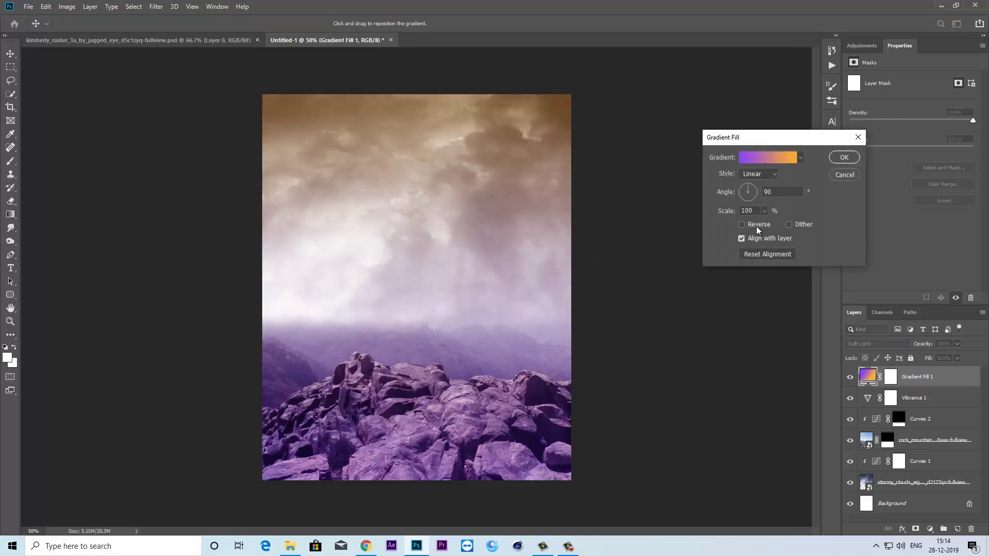
pyautogui.click(759, 225)
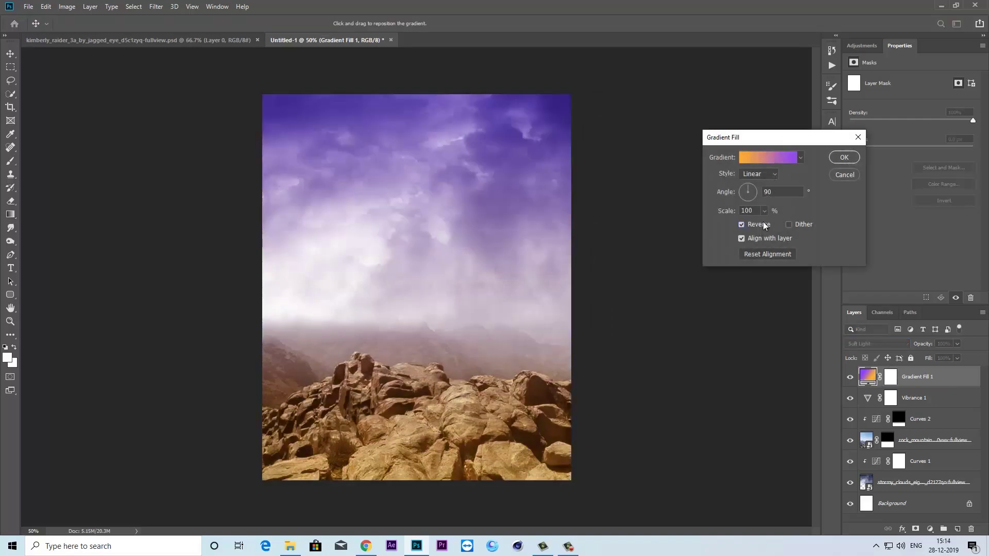
pyautogui.click(838, 157)
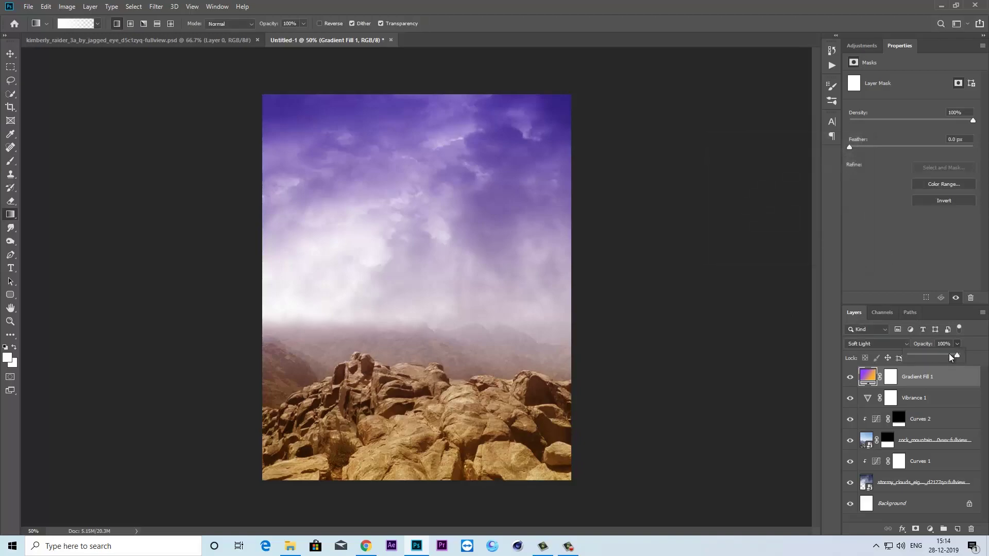
pyautogui.moveTo(933, 353)
pyautogui.mouseDown()
pyautogui.moveTo(910, 352)
pyautogui.moveTo(938, 355)
pyautogui.mouseUp()
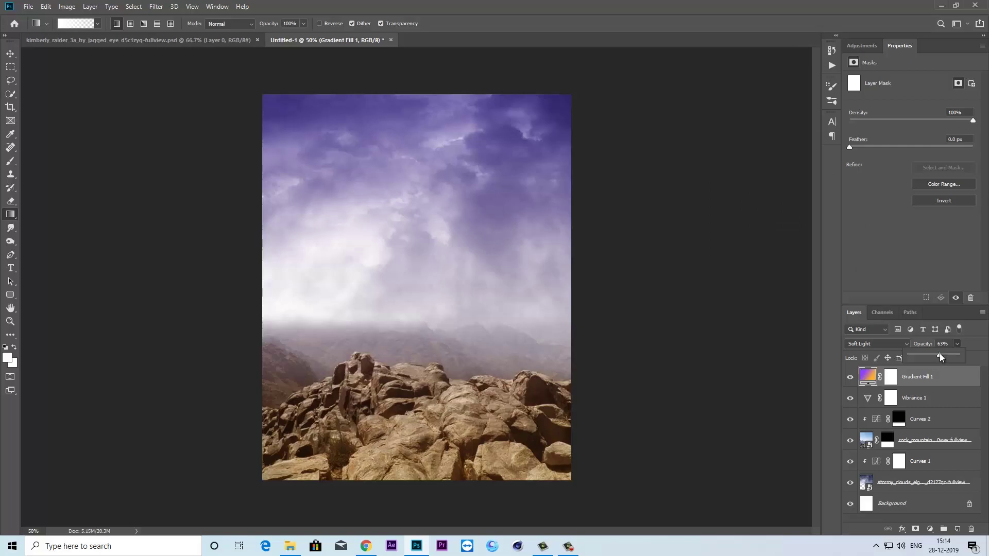
pyautogui.click(891, 377)
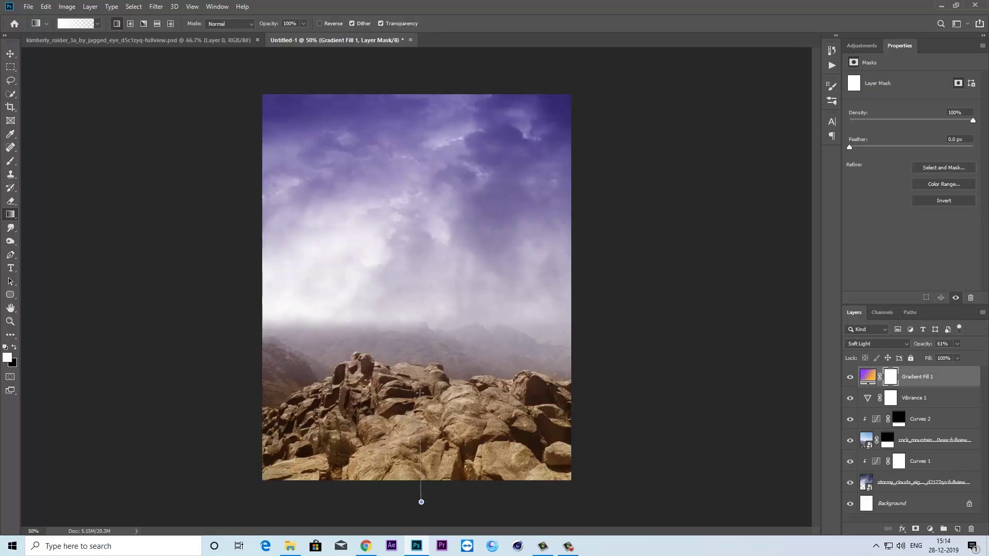
pyautogui.click(14, 346)
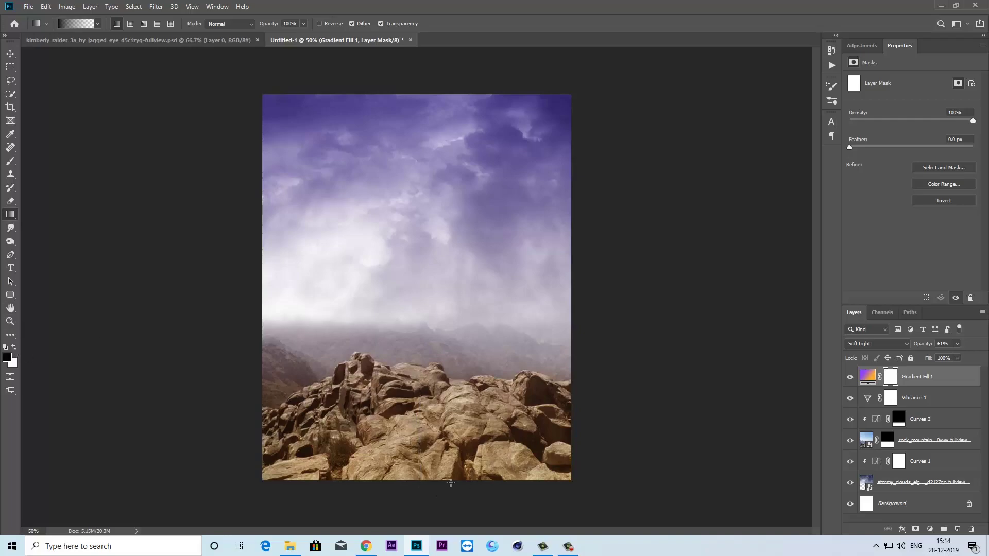
pyautogui.moveTo(434, 481); pyautogui.dragTo(427, 354)
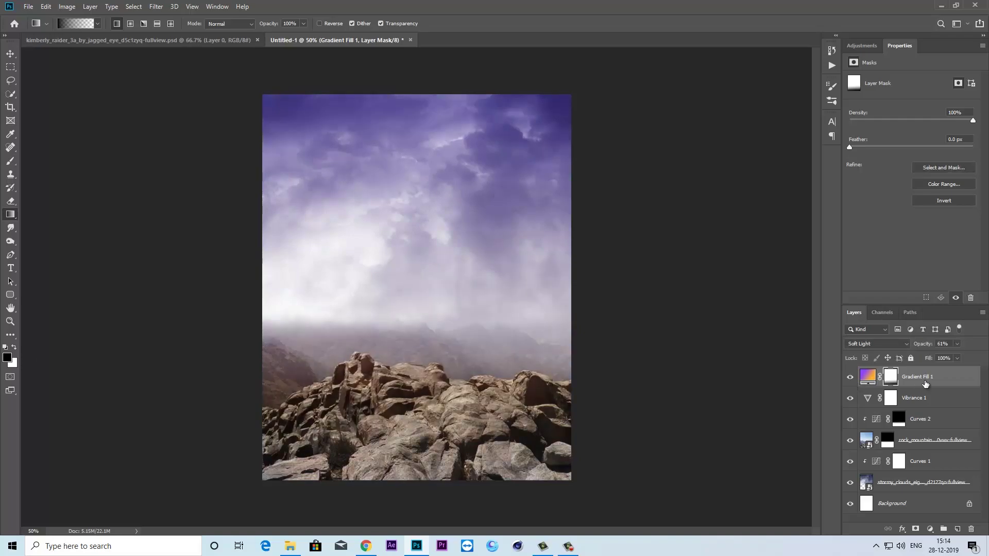
# - Add a Brightness/Contrast adjustment layer at brightness -57 and toggle it to compare the darkening
pyautogui.click(929, 529)
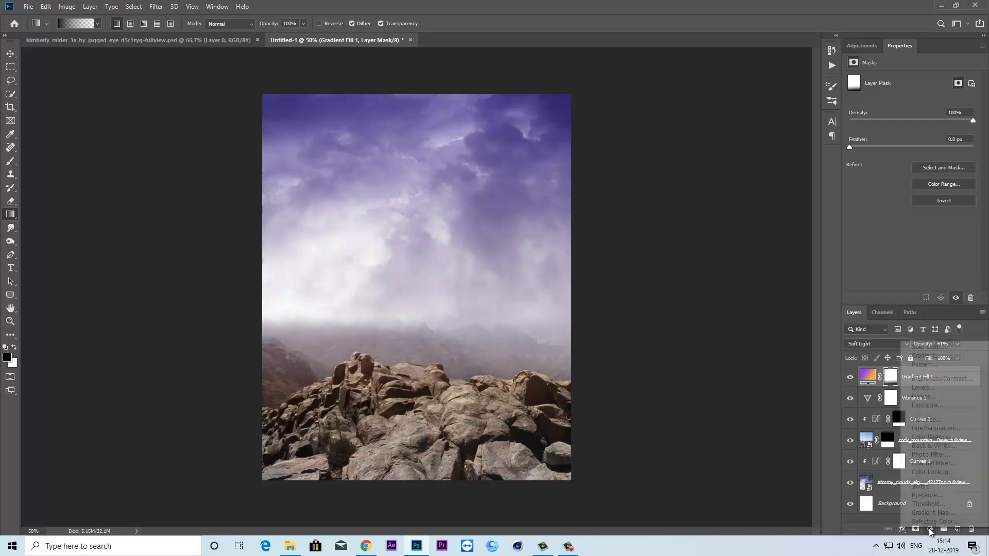
pyautogui.click(924, 378)
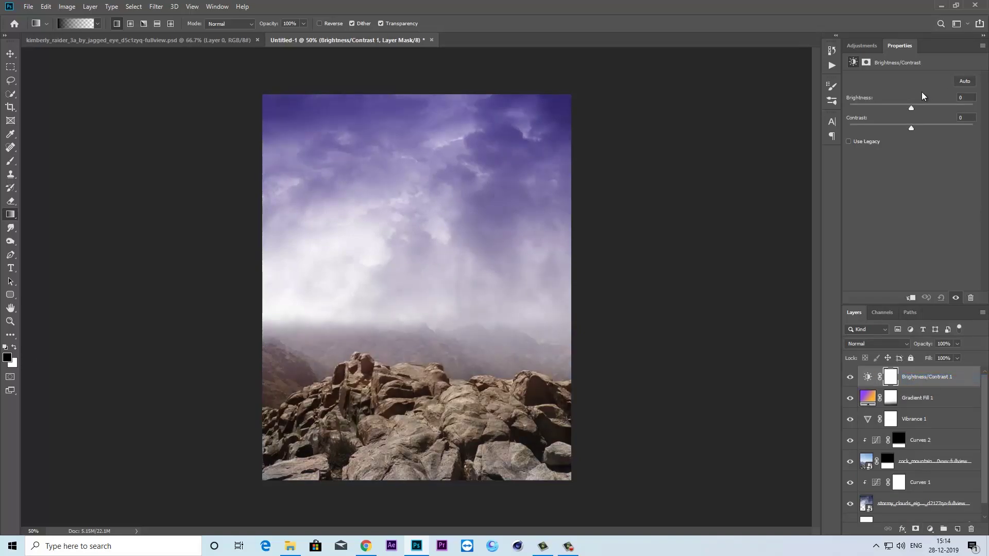
pyautogui.moveTo(908, 108)
pyautogui.mouseDown()
pyautogui.moveTo(871, 108)
pyautogui.moveTo(878, 114)
pyautogui.mouseUp()
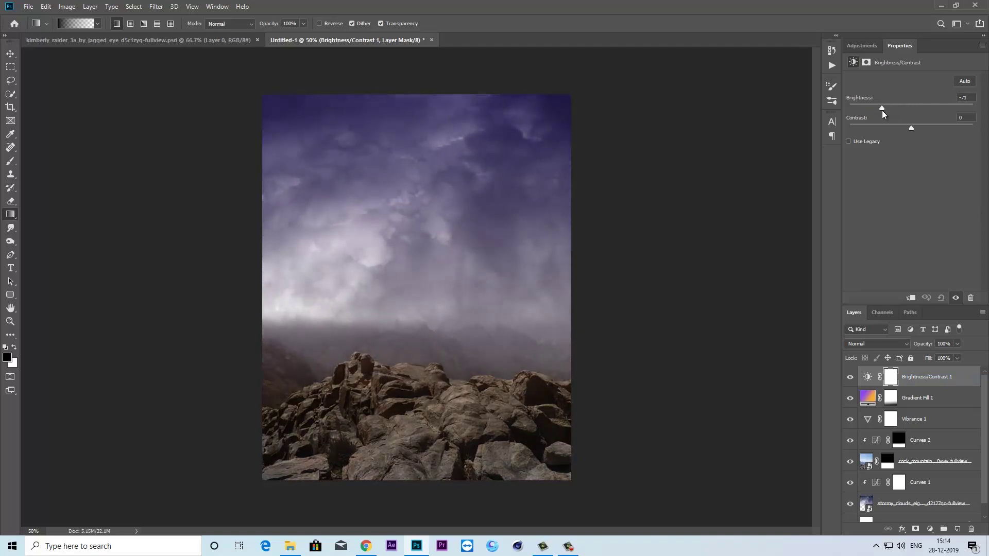
pyautogui.moveTo(884, 110)
pyautogui.mouseDown()
pyautogui.moveTo(866, 110)
pyautogui.moveTo(886, 111)
pyautogui.mouseUp()
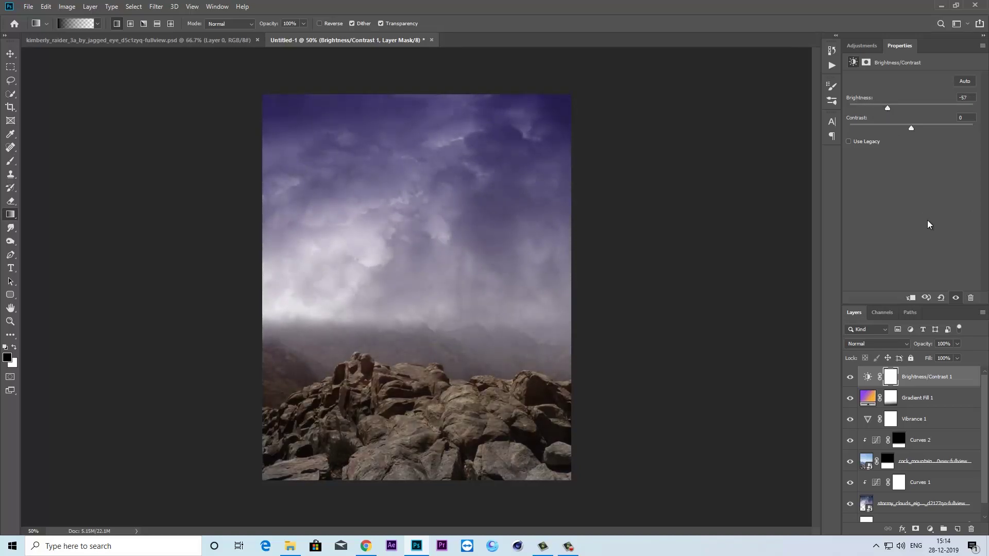
pyautogui.click(850, 377)
pyautogui.click(849, 378)
pyautogui.click(930, 529)
# - Add a Foreground to Transparent gradient fill with a soft orange starting stop
pyautogui.click(927, 364)
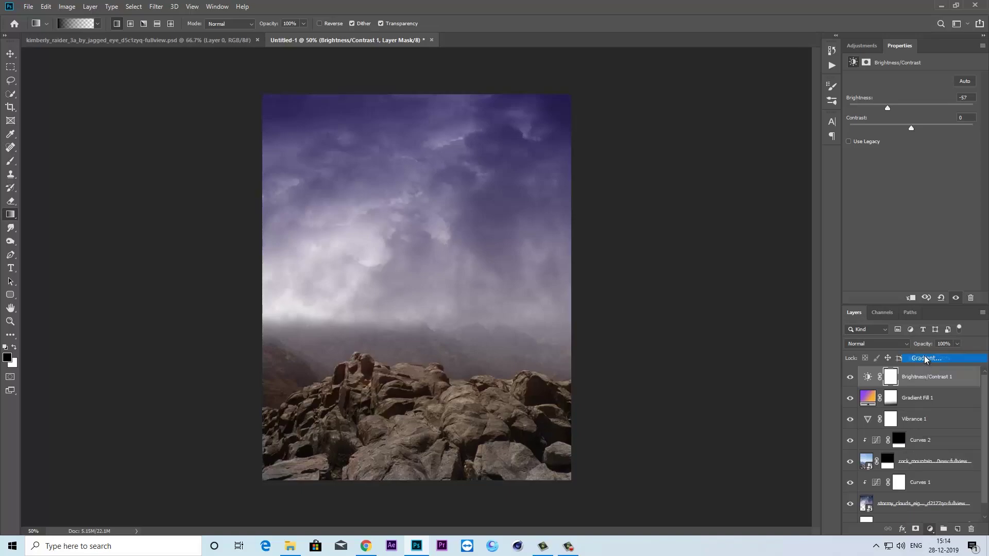
pyautogui.click(771, 159)
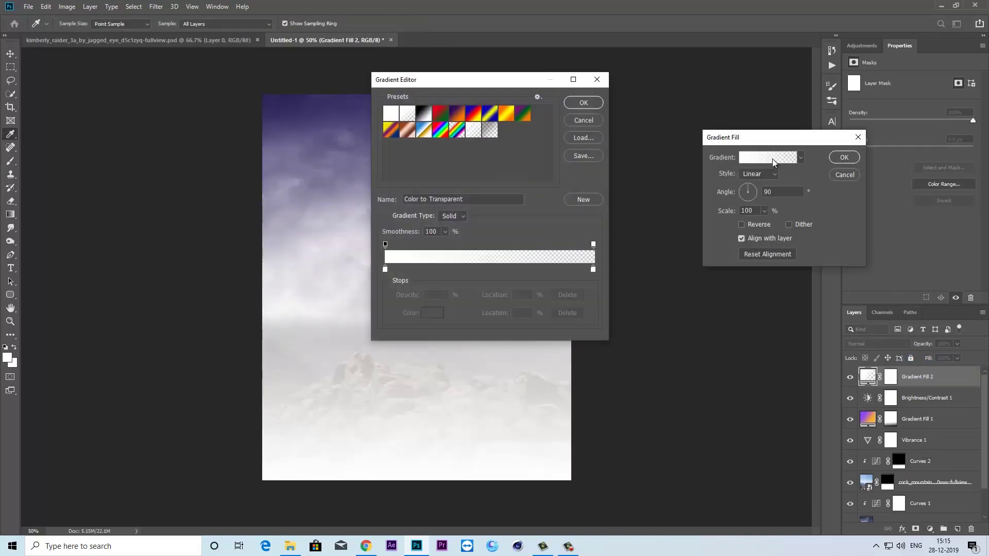
pyautogui.click(488, 132)
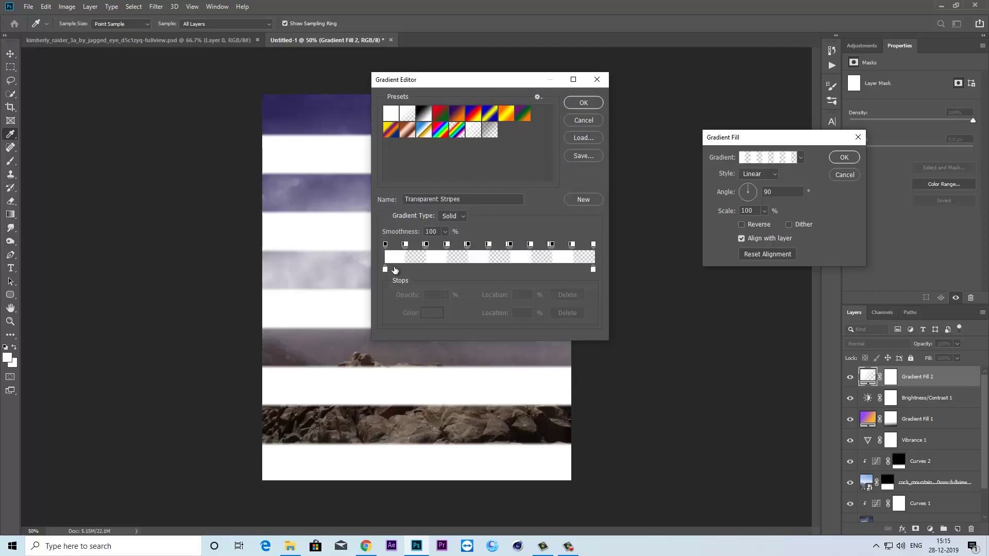
pyautogui.click(408, 115)
pyautogui.doubleClick(384, 269)
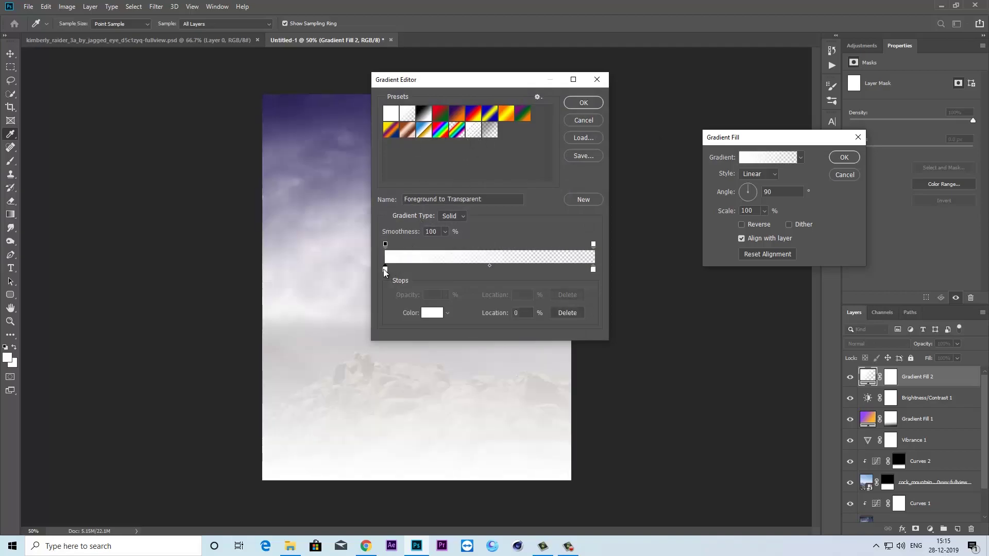
pyautogui.click(801, 249)
pyautogui.click(784, 136)
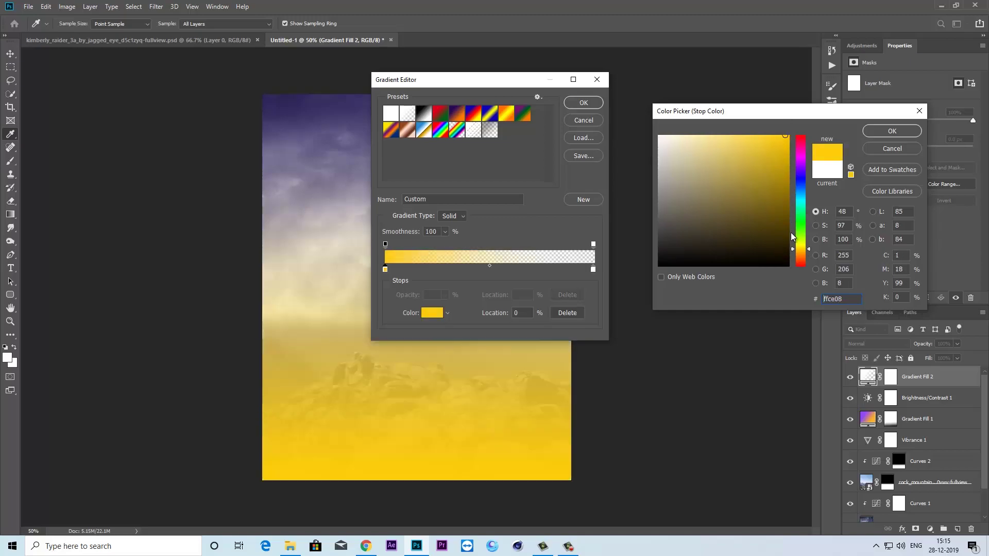
pyautogui.moveTo(801, 248); pyautogui.dragTo(801, 258)
pyautogui.click(765, 134)
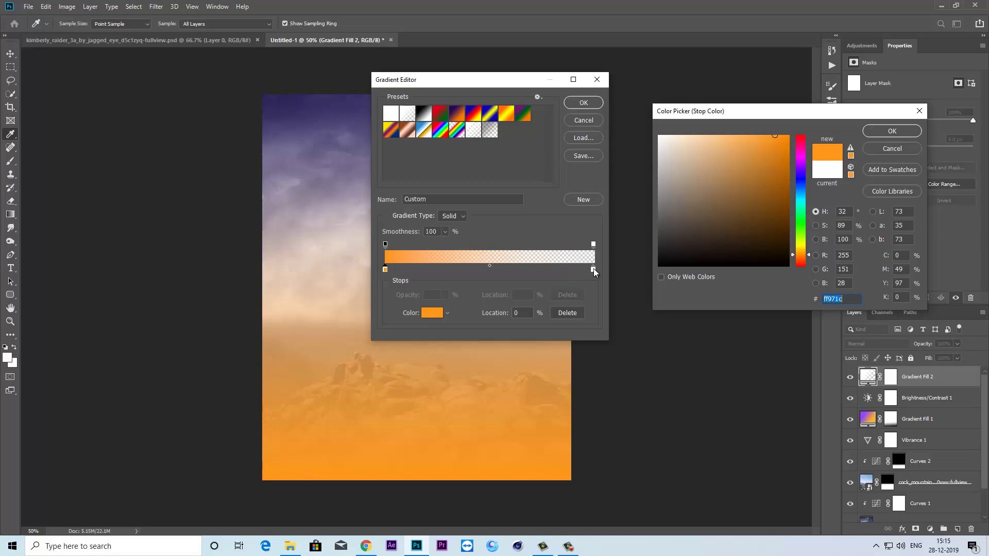
pyautogui.click(891, 131)
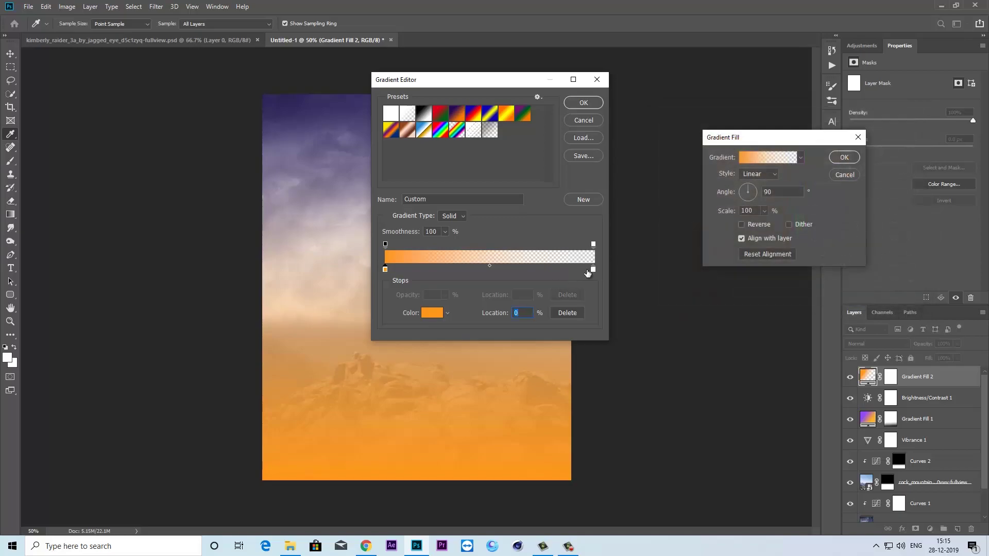
# - Set the end stop to light orange and make the gradient radial, centred in the sky
pyautogui.doubleClick(592, 269)
pyautogui.click(801, 252)
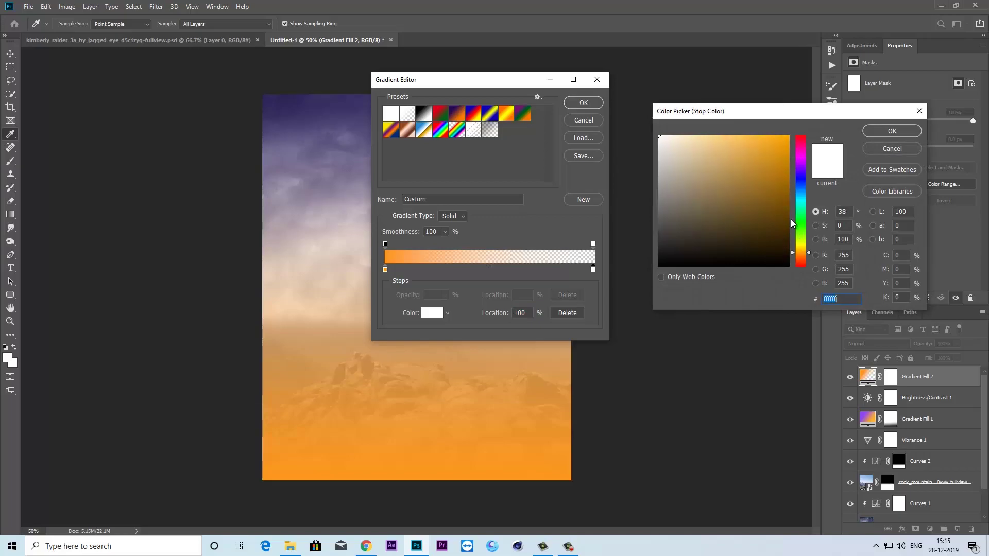
pyautogui.click(767, 133)
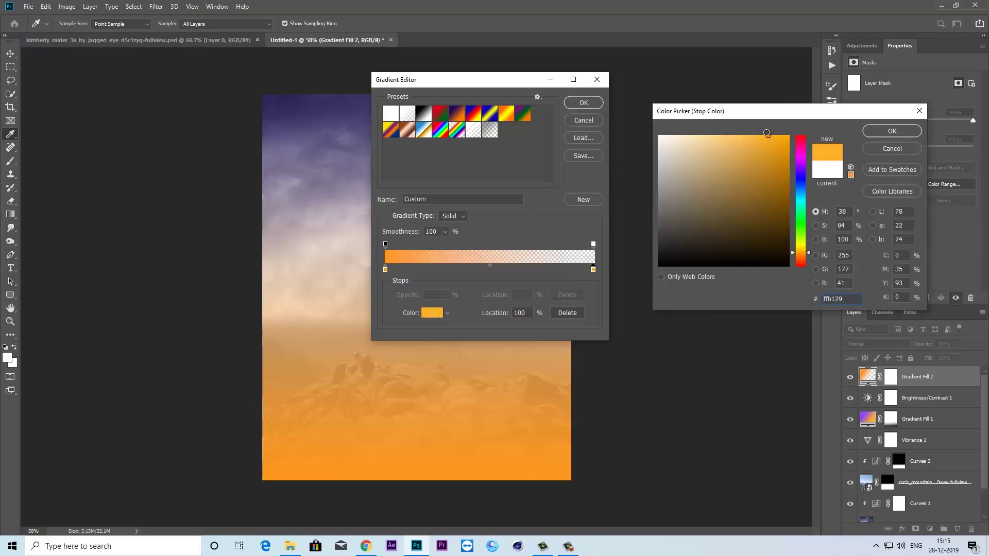
pyautogui.click(881, 132)
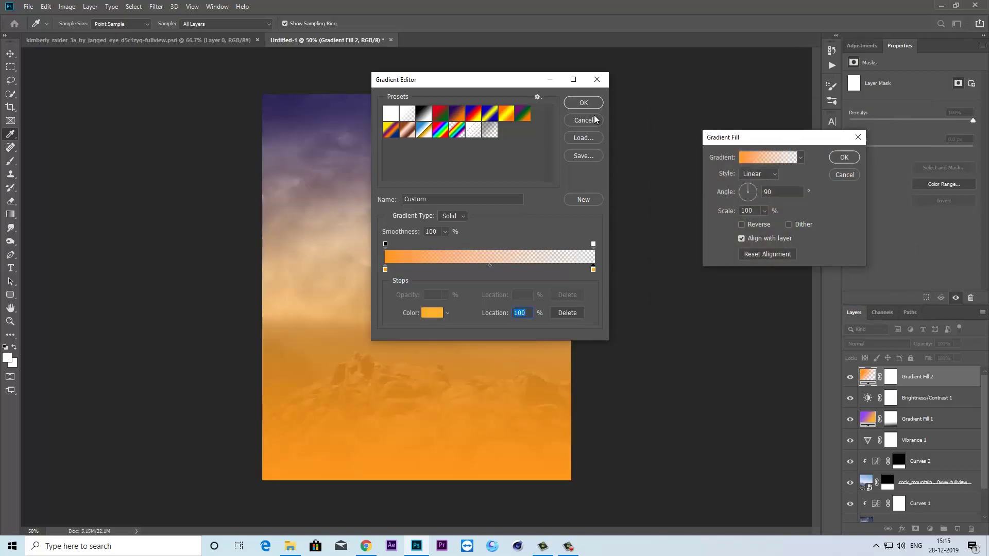
pyautogui.click(583, 102)
pyautogui.click(758, 173)
pyautogui.moveTo(470, 305)
pyautogui.mouseDown()
pyautogui.moveTo(373, 301)
pyautogui.moveTo(345, 266)
pyautogui.mouseUp()
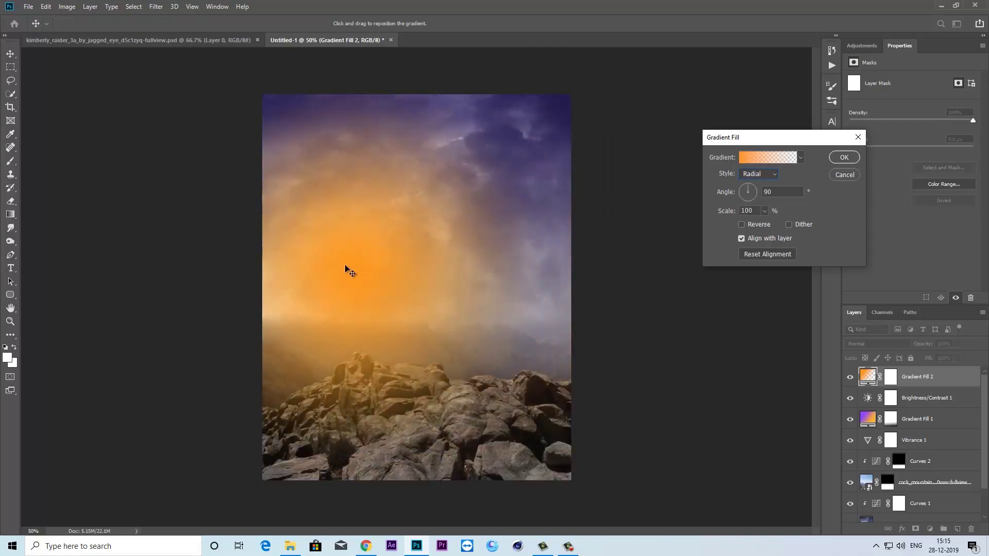
# - Apply the gradient fill and set its blend mode to Overlay
pyautogui.click(843, 157)
pyautogui.click(874, 341)
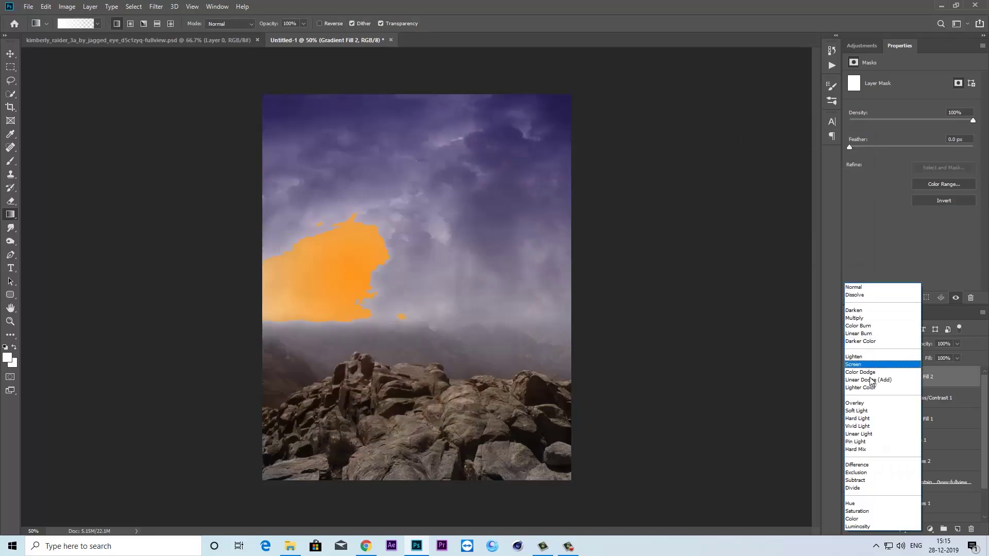
pyautogui.click(855, 403)
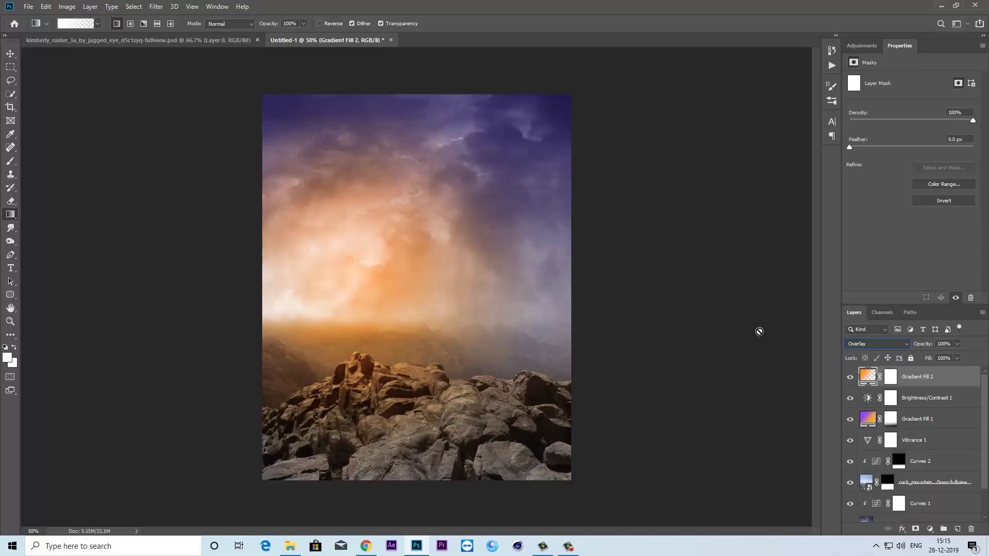
# - Reopen the glow's gradient and make its starting stop a yellower orange
pyautogui.doubleClick(866, 378)
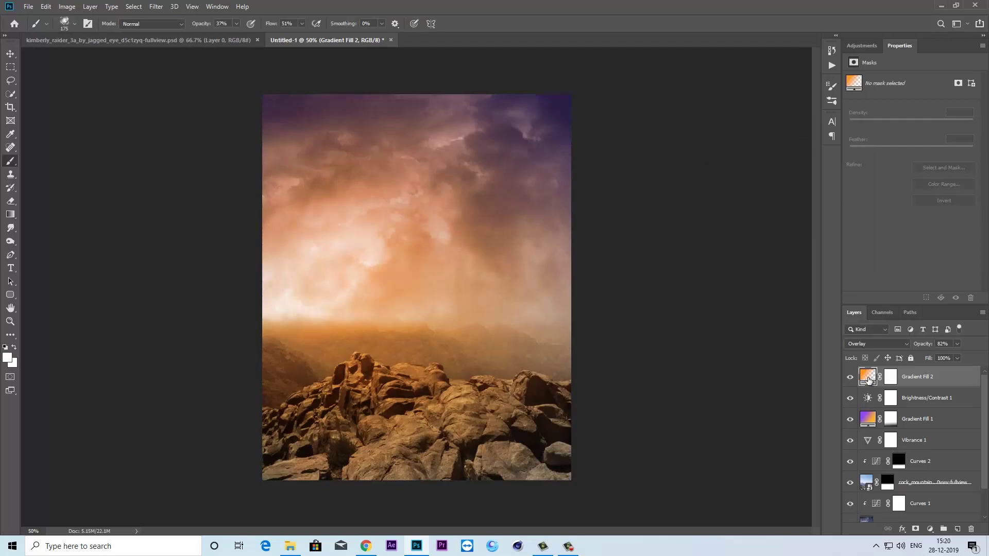
pyautogui.click(741, 159)
pyautogui.doubleClick(385, 269)
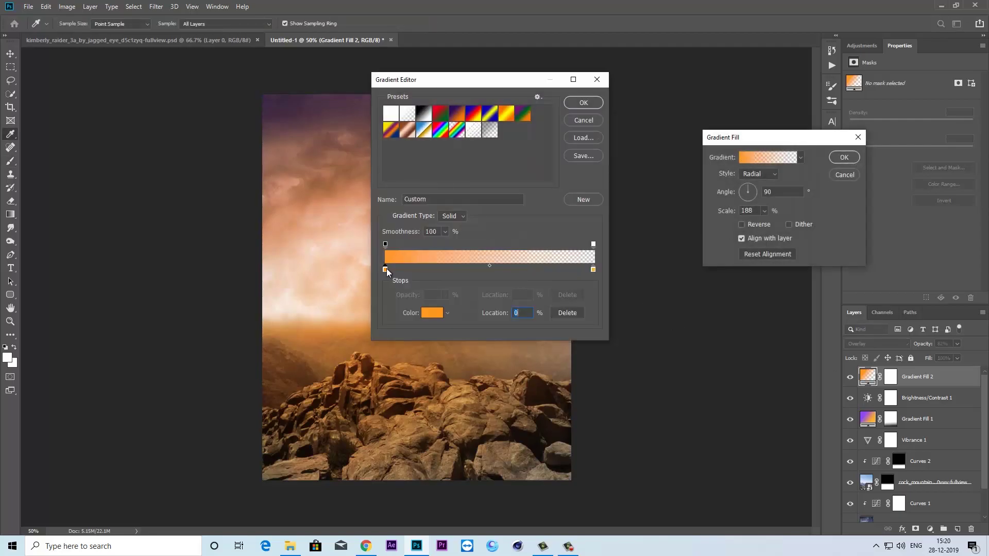
pyautogui.moveTo(797, 255); pyautogui.dragTo(797, 251)
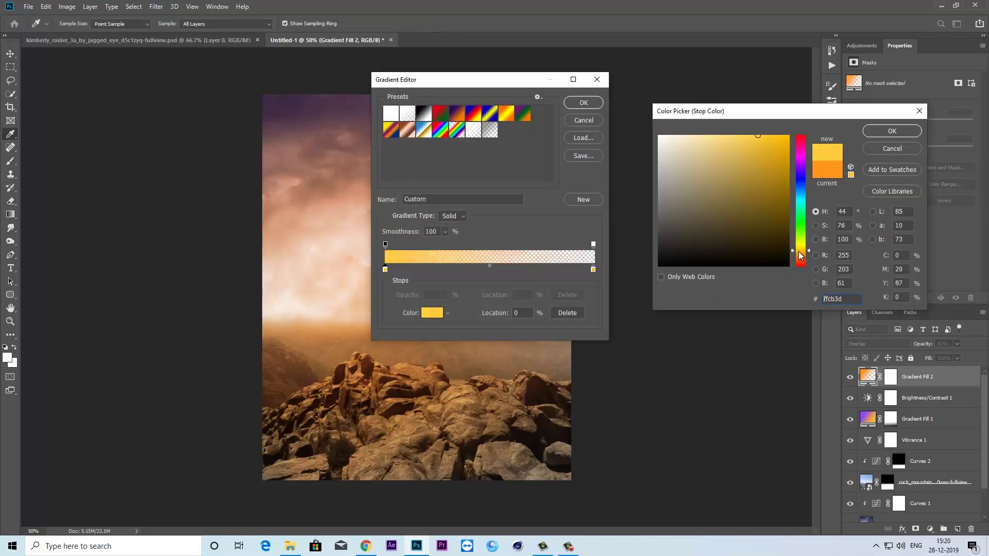
pyautogui.click(749, 136)
pyautogui.click(891, 132)
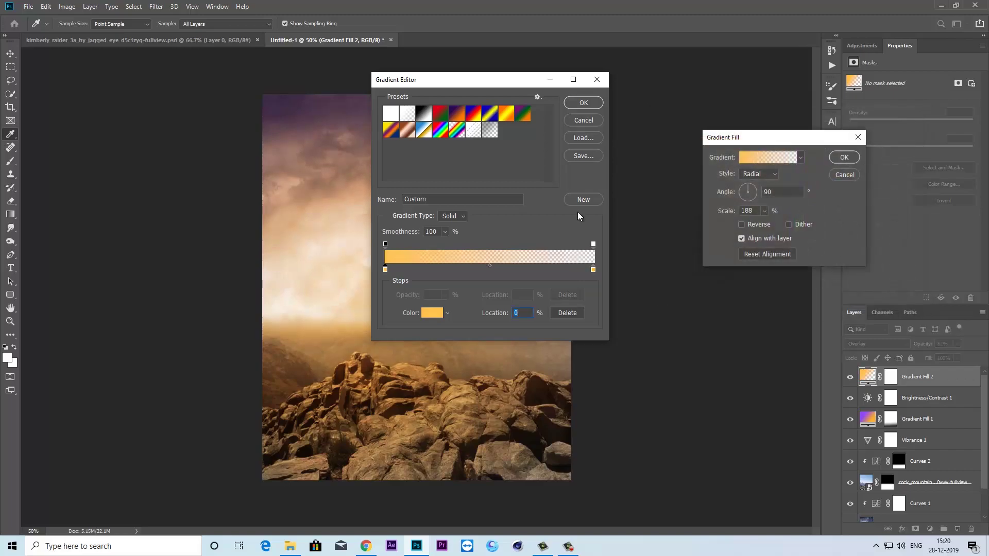
pyautogui.click(593, 104)
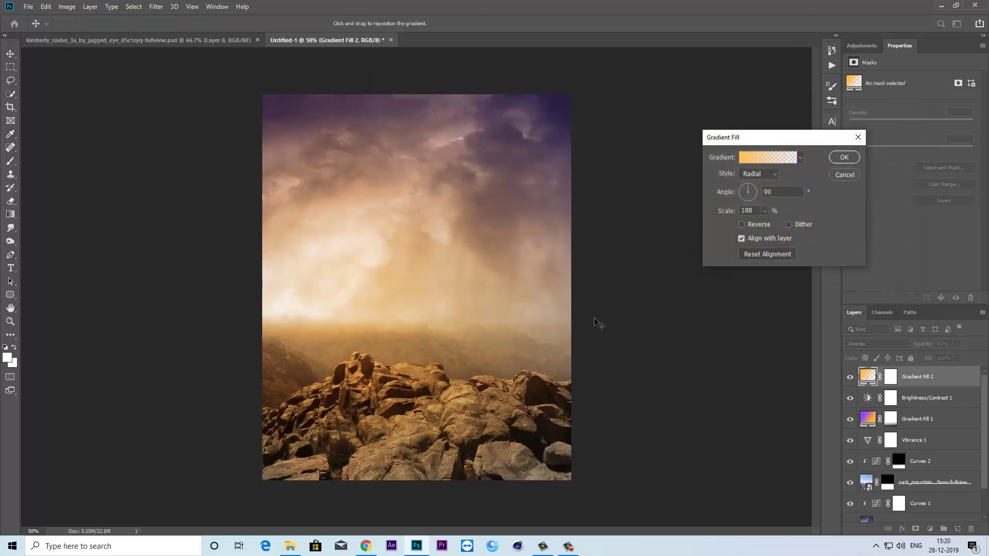
pyautogui.click(843, 157)
pyautogui.press('b')
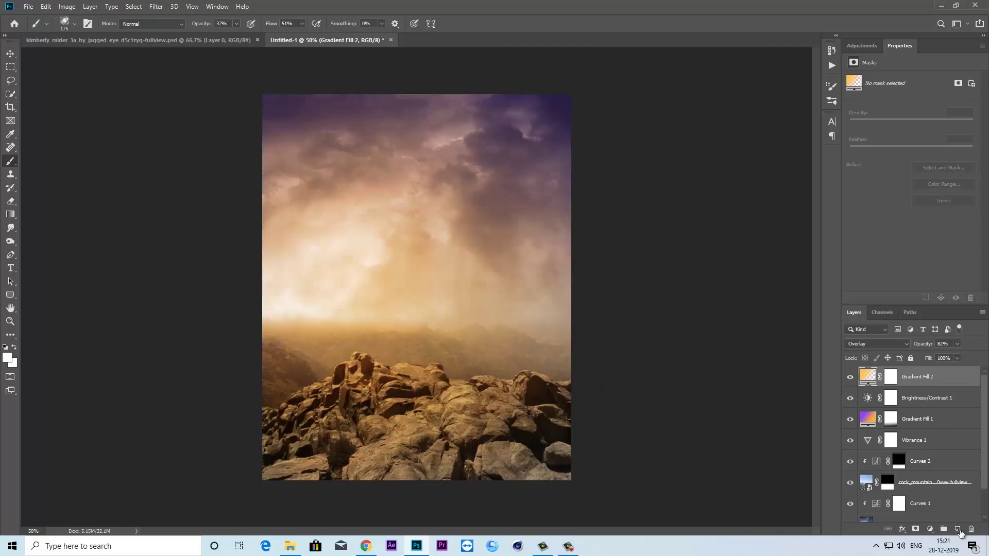
# - On a new Layer 1, paint soft white fog across the horizon with a large brush
pyautogui.click(957, 530)
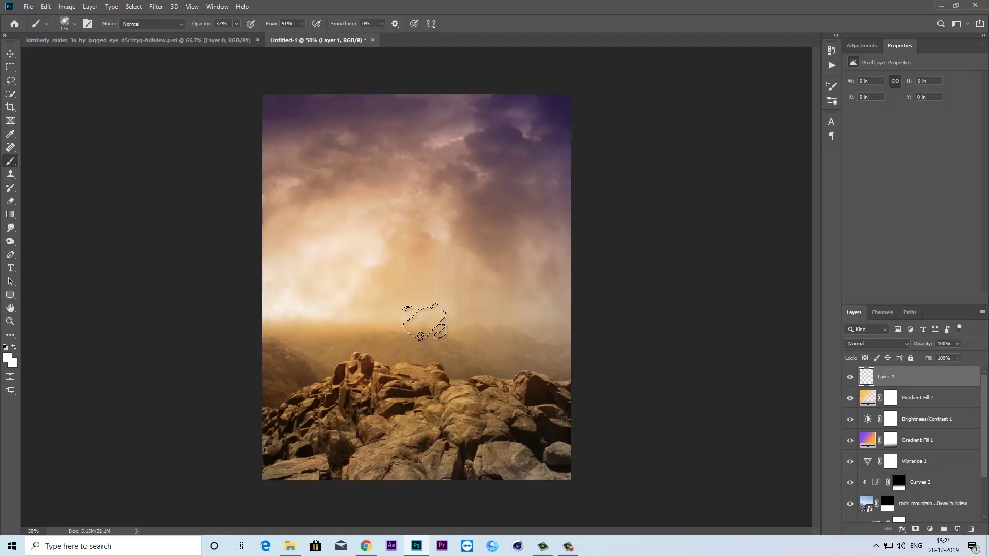
pyautogui.press('v')
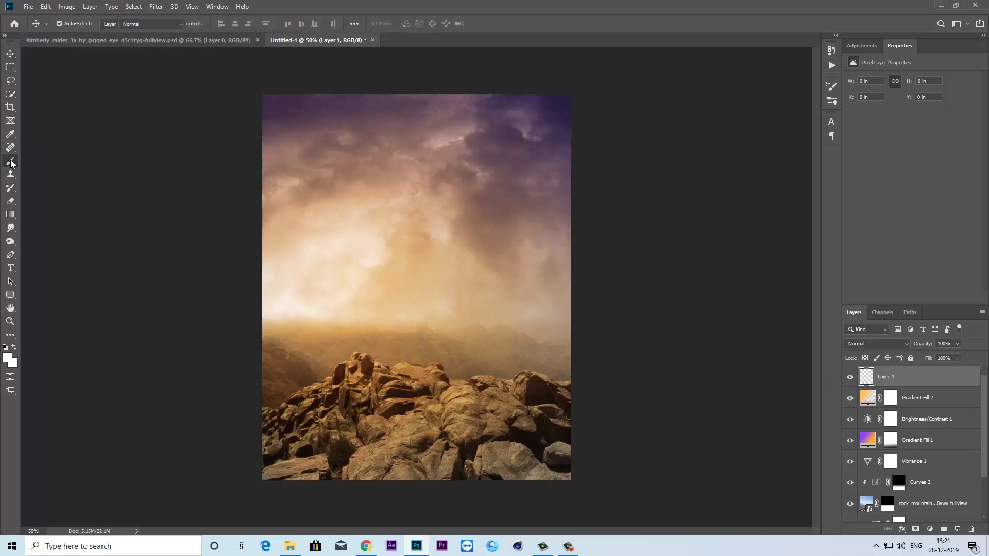
pyautogui.rightClick(11, 163)
pyautogui.click(54, 160)
pyautogui.click(37, 24)
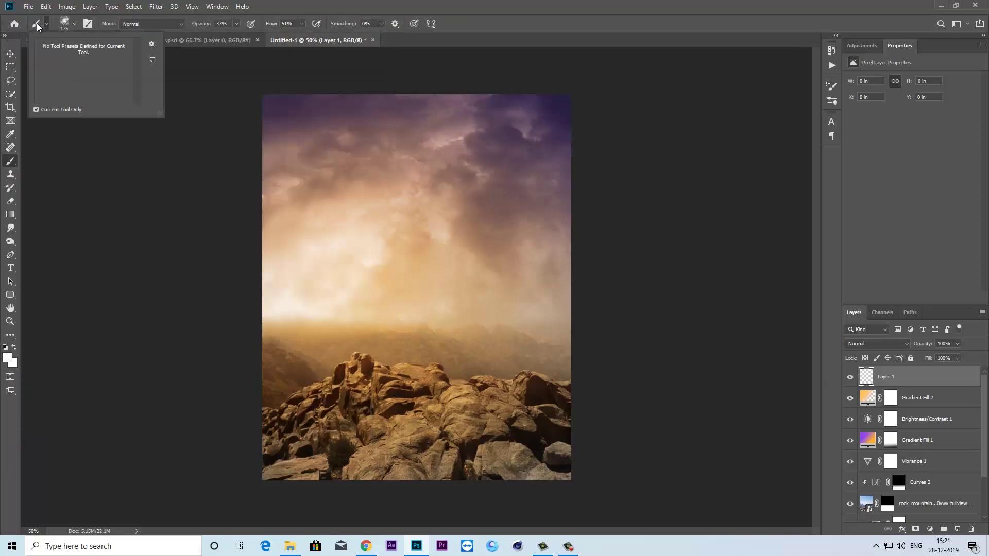
pyautogui.doubleClick(57, 99)
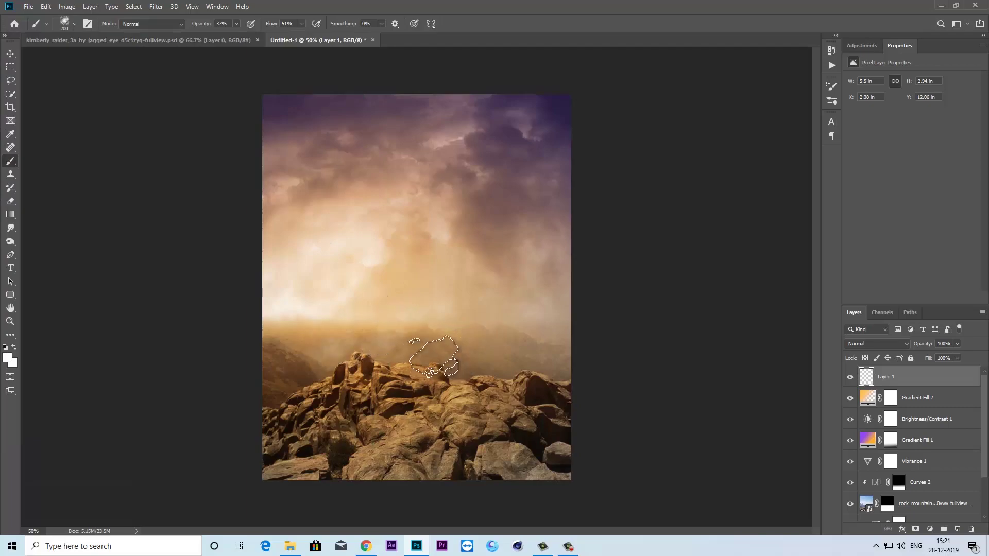
pyautogui.moveTo(441, 342); pyautogui.dragTo(474, 352)
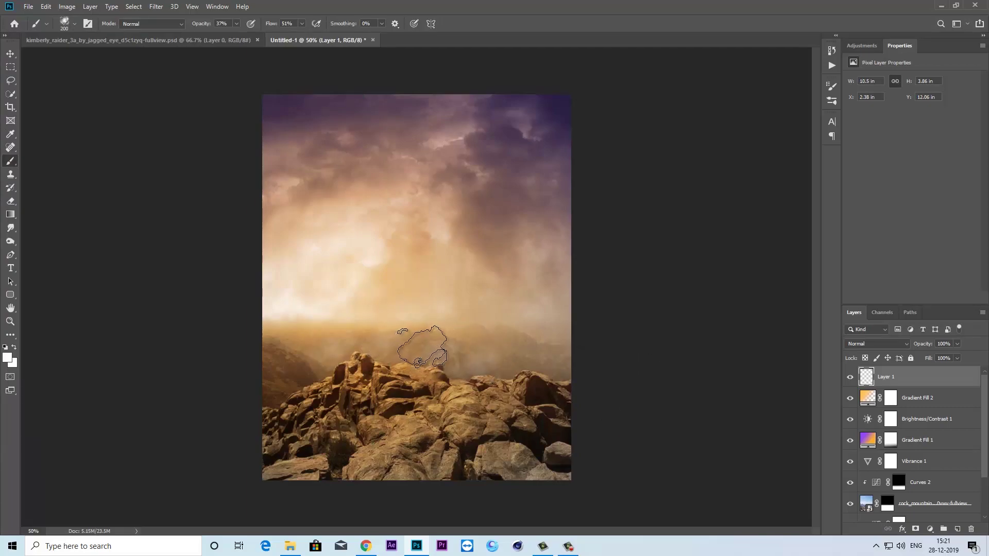
pyautogui.press(']')
pyautogui.press(']')
pyautogui.press(']')
pyautogui.moveTo(685, 353)
pyautogui.mouseDown()
pyautogui.moveTo(396, 299)
pyautogui.moveTo(154, 278)
pyautogui.mouseUp()
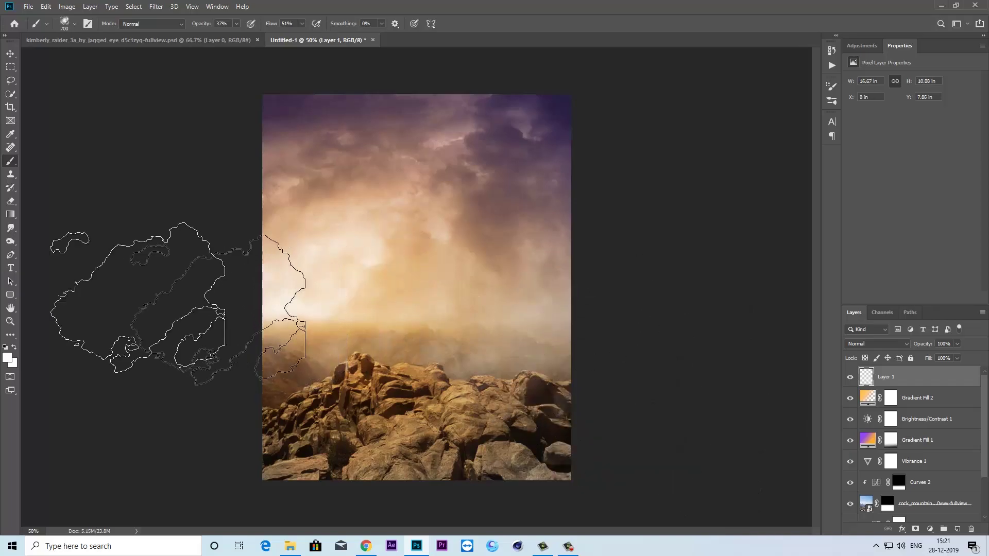
pyautogui.moveTo(209, 372); pyautogui.dragTo(110, 510)
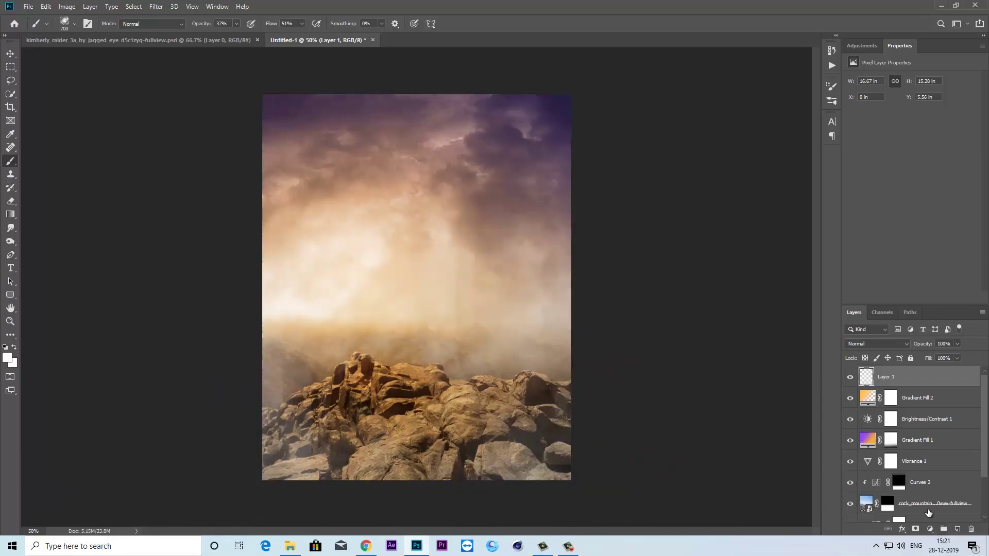
# - Add a layer mask to the fog layer with black paint and 67% brush opacity
pyautogui.click(915, 529)
pyautogui.press('d')
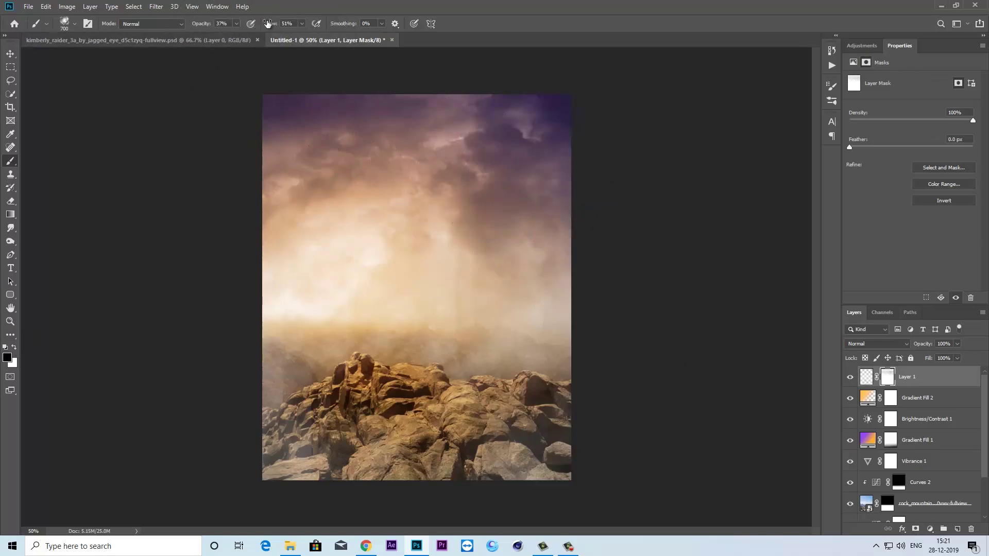
pyautogui.click(237, 23)
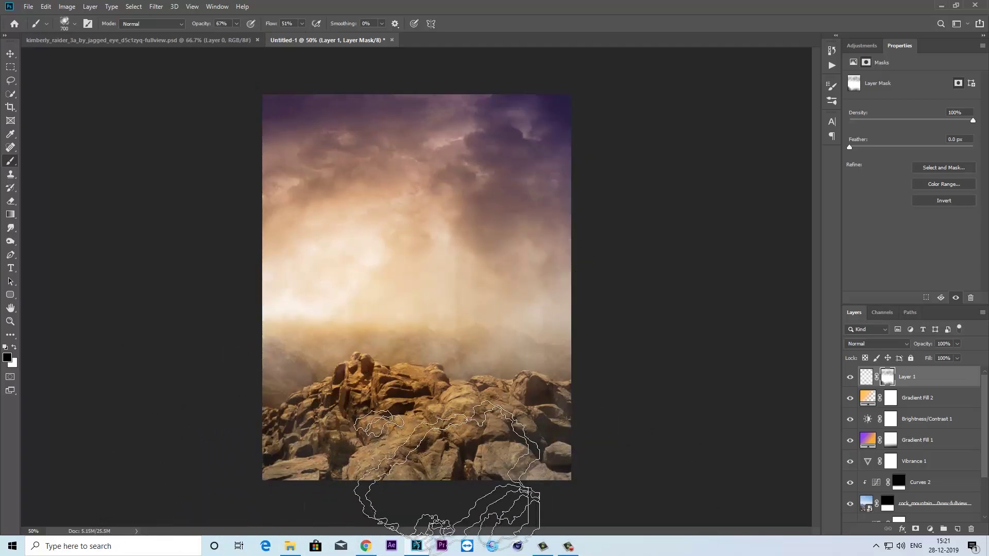
# - Add Layer 2 filled with 50% Gray and set to Overlay blending
pyautogui.press('v')
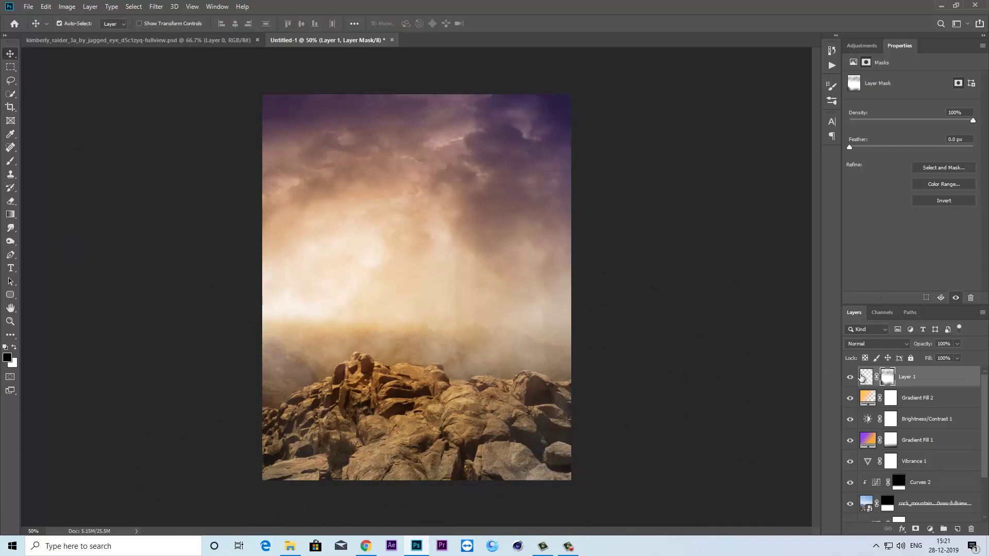
pyautogui.click(848, 380)
pyautogui.click(956, 529)
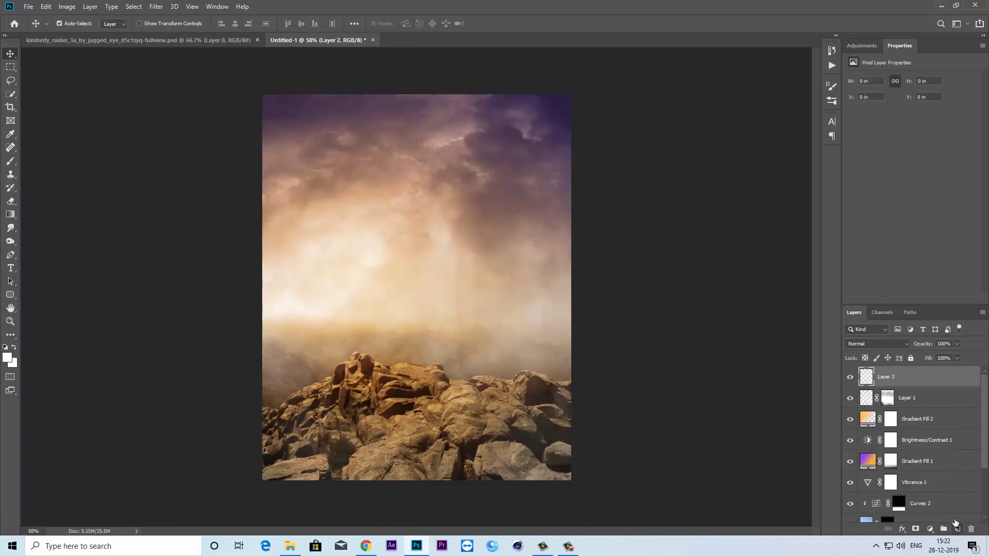
pyautogui.click(29, 7)
pyautogui.moveTo(46, 6)
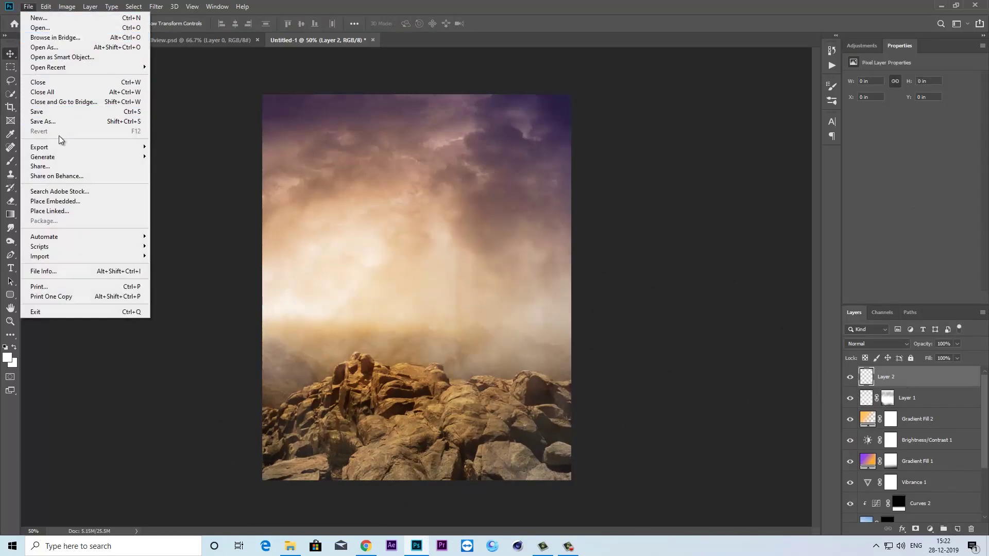
pyautogui.click(74, 170)
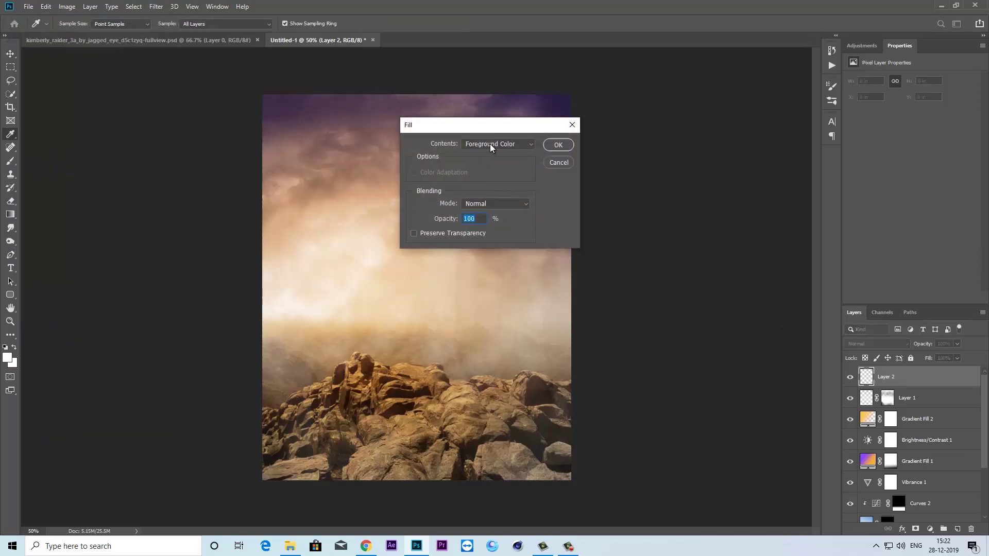
pyautogui.click(491, 144)
pyautogui.click(491, 225)
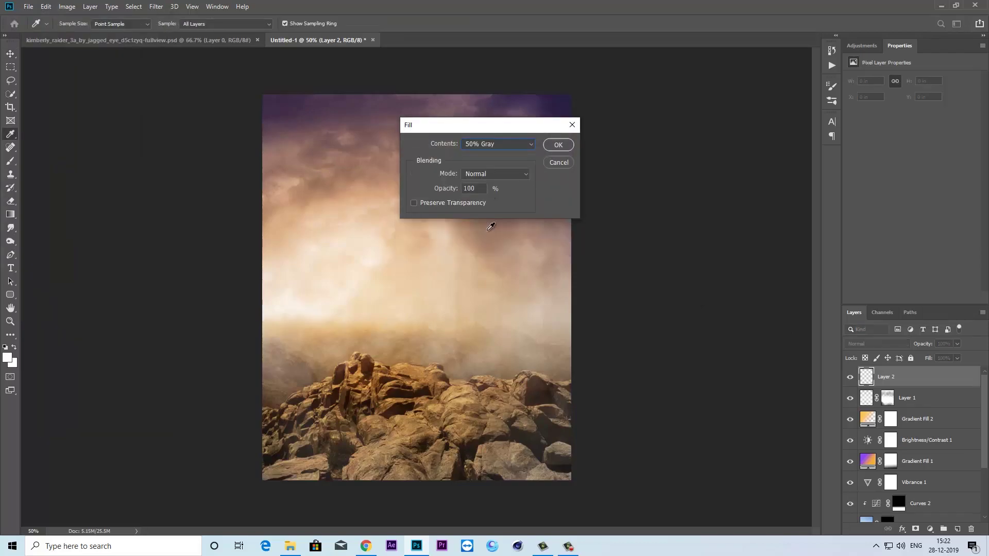
pyautogui.click(558, 144)
pyautogui.click(878, 344)
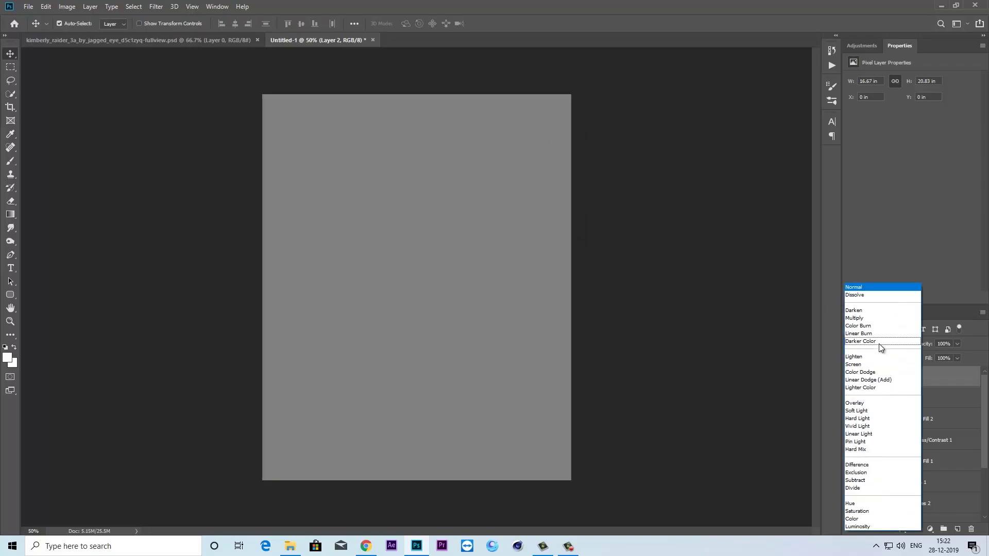
pyautogui.click(858, 405)
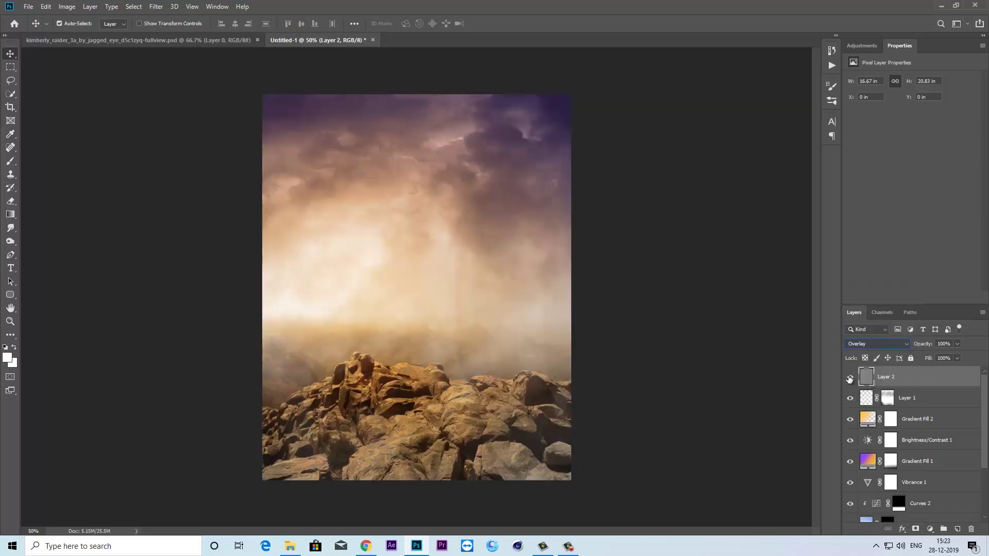
# - Set up a 600 px Burn tool, then select the Gradient Fill 1 layer
pyautogui.click(10, 241)
pyautogui.rightClick(10, 241)
pyautogui.click(41, 248)
pyautogui.press('d')
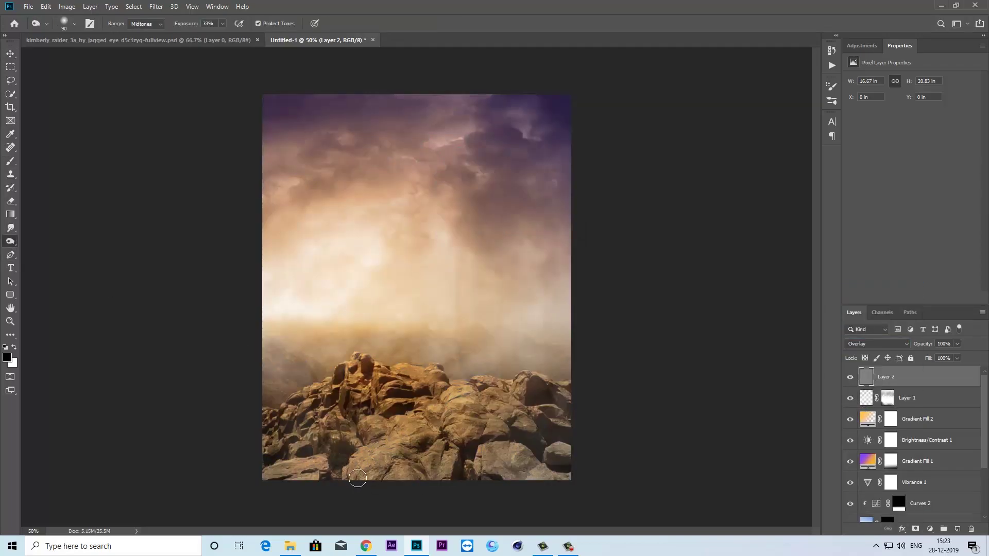
pyautogui.press(']')
pyautogui.press(']')
pyautogui.press(']')
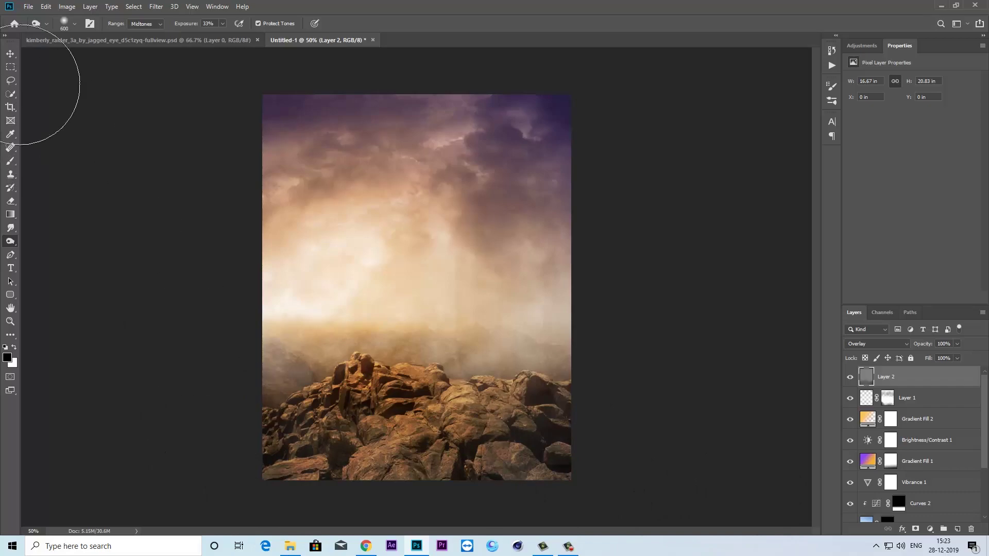
pyautogui.click(17, 58)
pyautogui.click(850, 377)
pyautogui.click(922, 460)
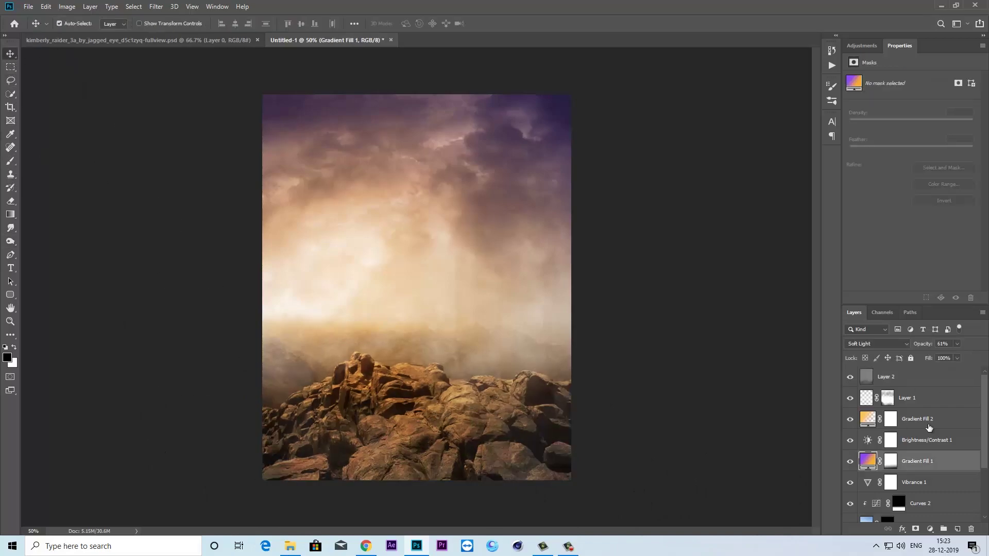
# - Bring the cut-out woman from the kimberly document into the scene, top the stack, and scale her
pyautogui.click(98, 42)
pyautogui.moveTo(461, 252); pyautogui.dragTo(422, 309)
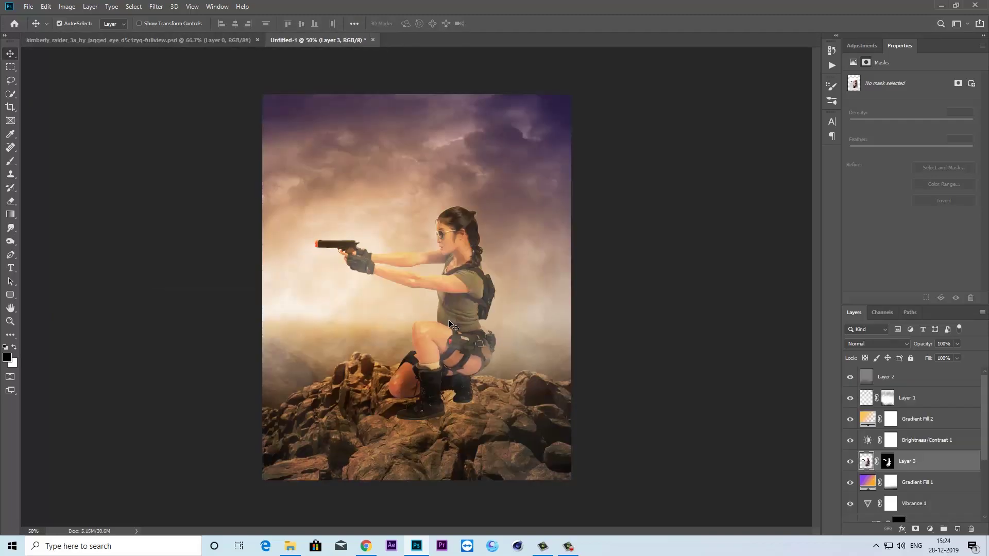
pyautogui.click(449, 324)
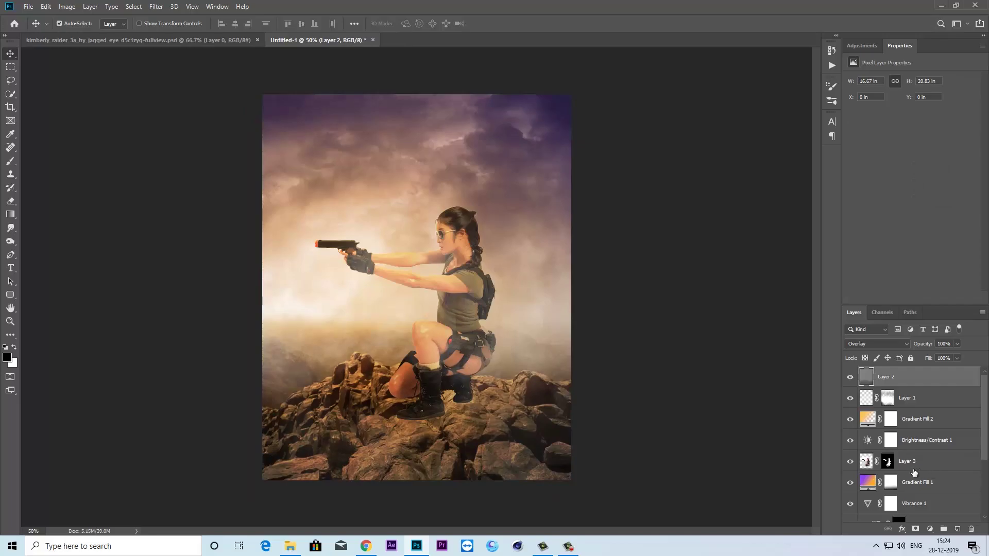
pyautogui.moveTo(913, 472); pyautogui.dragTo(912, 372)
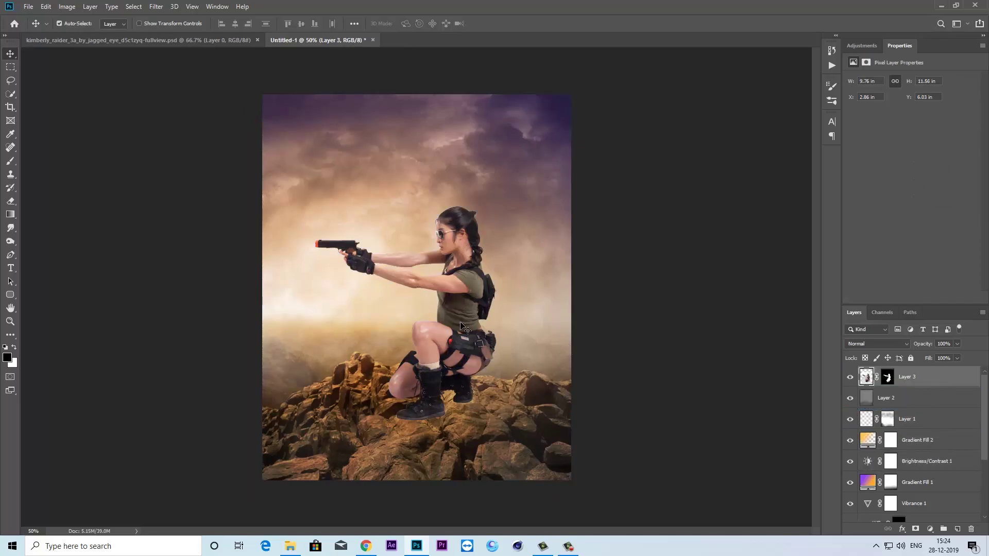
pyautogui.hotkey('ctrl', 't')
pyautogui.moveTo(461, 325); pyautogui.dragTo(466, 334)
pyautogui.press('Return')
# - Convert the woman's layer to a smart object and add empty Layer 4 beneath it
pyautogui.click(849, 378)
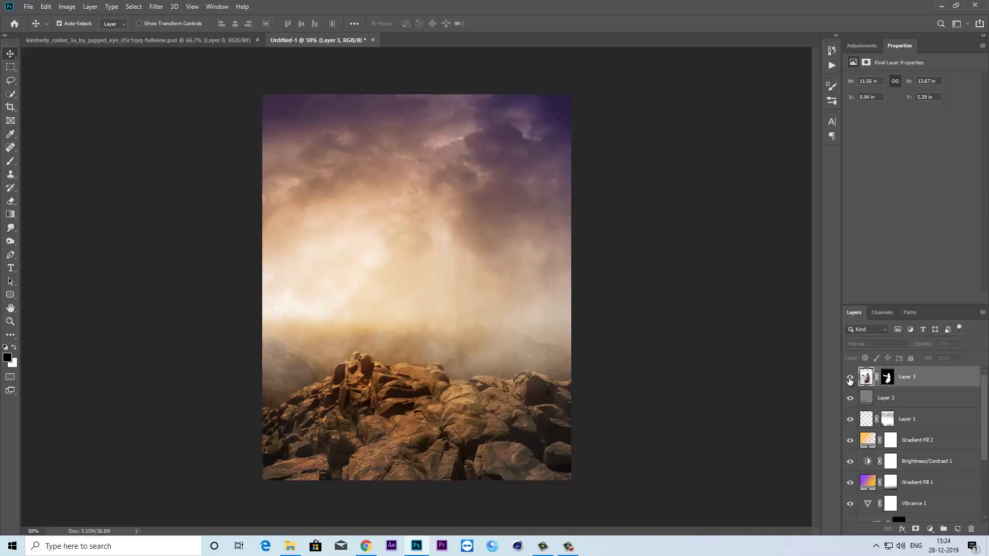
pyautogui.rightClick(923, 379)
pyautogui.click(832, 243)
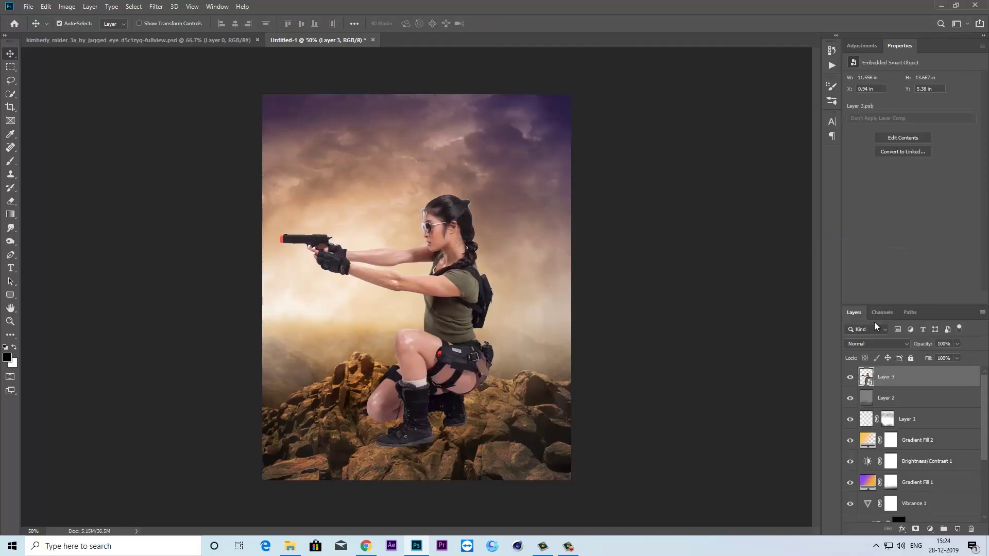
pyautogui.click(957, 529)
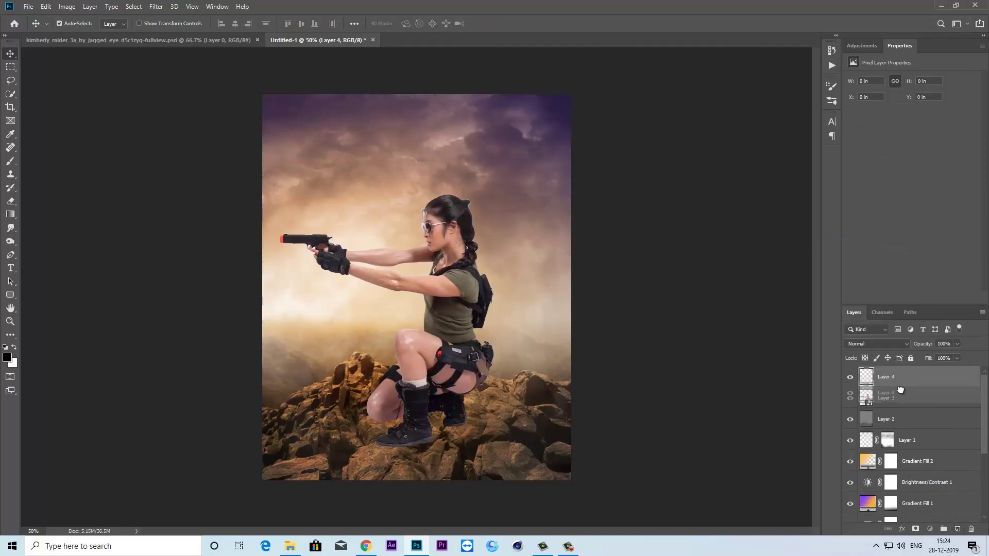
pyautogui.hotkey('ctrl', '[')
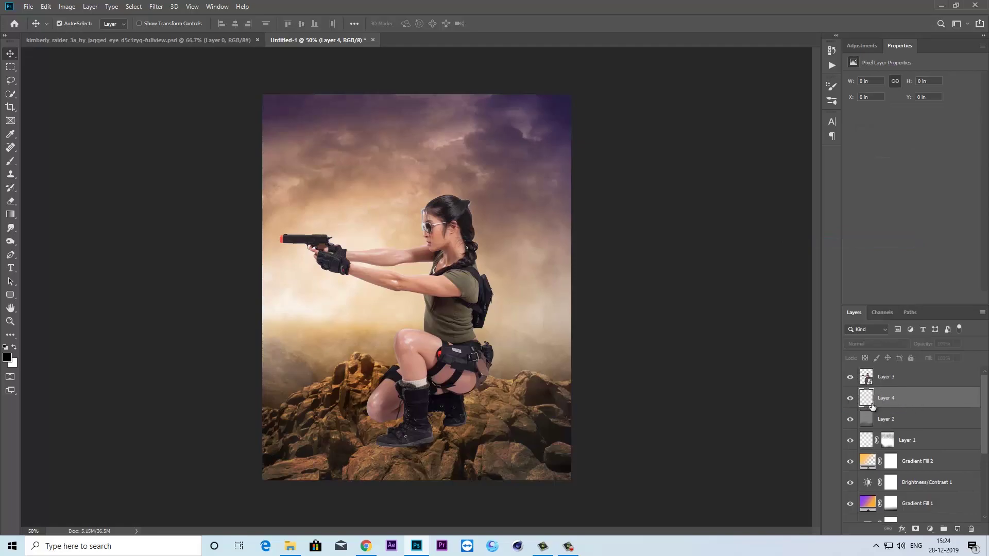
# - Paint a black shadow under the woman's boot on Layer 4, then select the gray Overlay layer
pyautogui.click(10, 161)
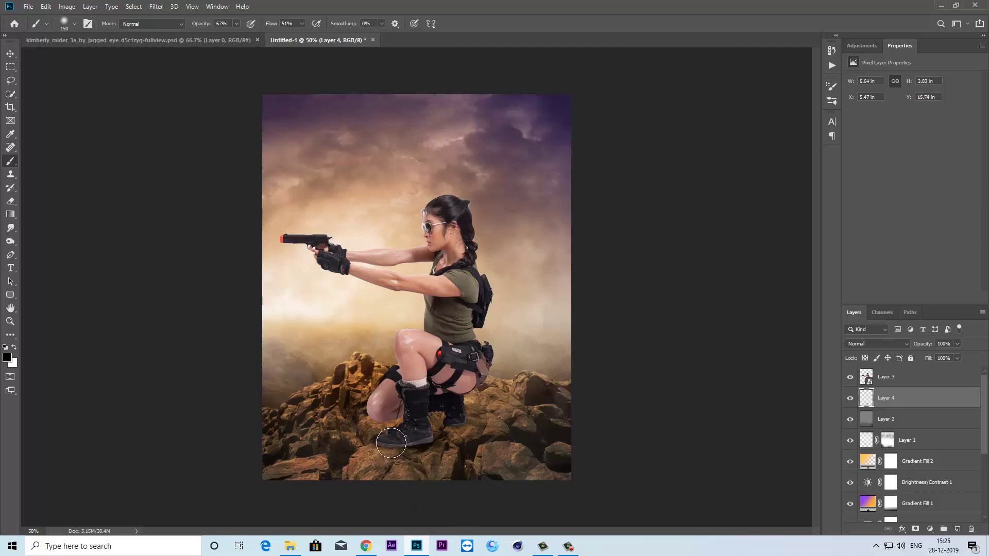
pyautogui.moveTo(390, 443); pyautogui.dragTo(461, 456)
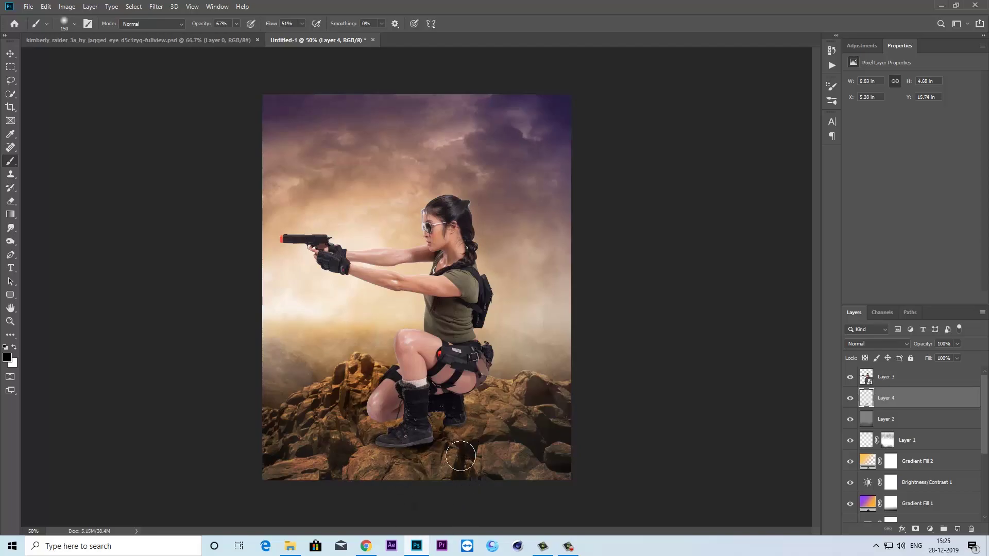
pyautogui.click(849, 420)
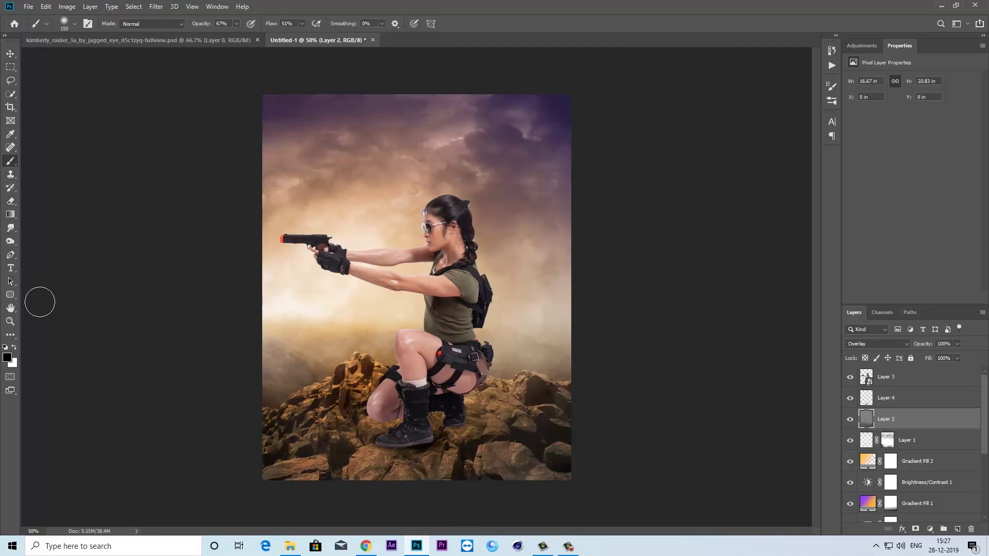
# - Dodge the rocks on the right with an 800 px Dodge brush at 64% exposure
pyautogui.rightClick(10, 241)
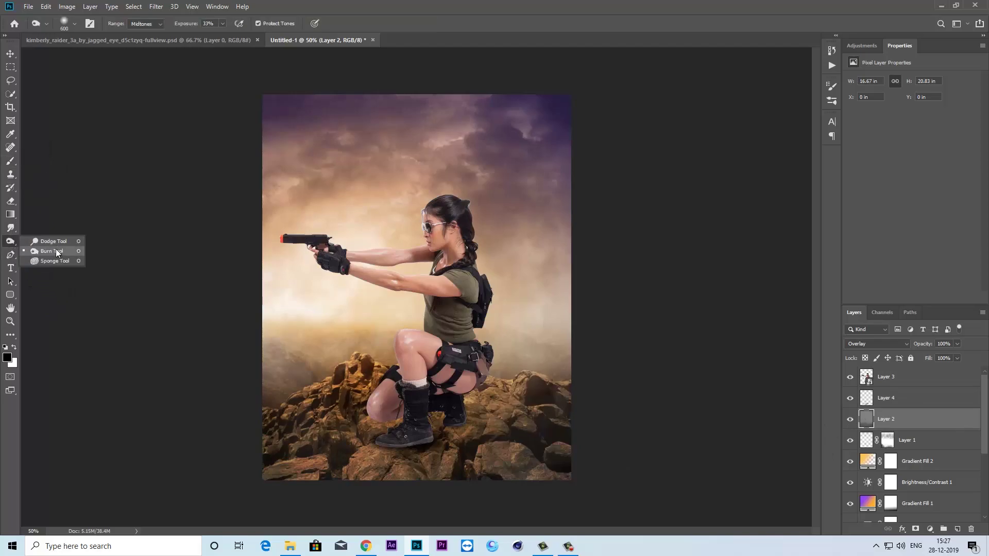
pyautogui.click(41, 242)
pyautogui.press(']')
pyautogui.press(']')
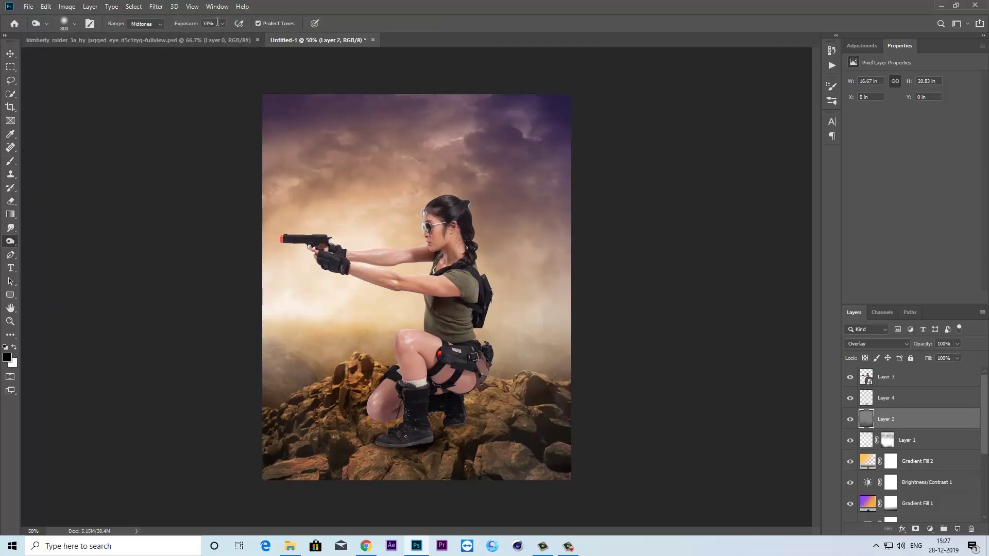
pyautogui.click(222, 23)
pyautogui.moveTo(223, 35); pyautogui.dragTo(238, 35)
pyautogui.moveTo(413, 475); pyautogui.dragTo(567, 441)
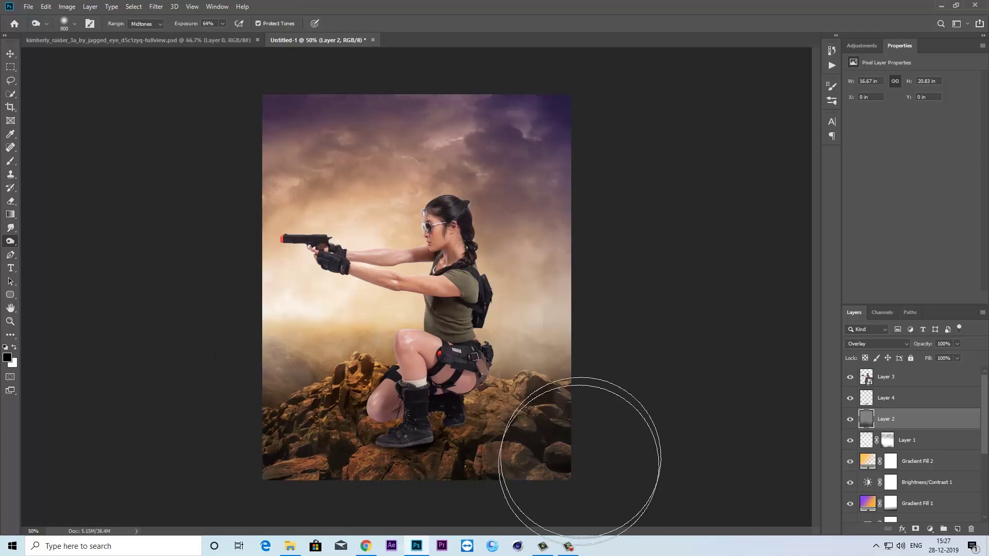
pyautogui.press('[')
pyautogui.press('[')
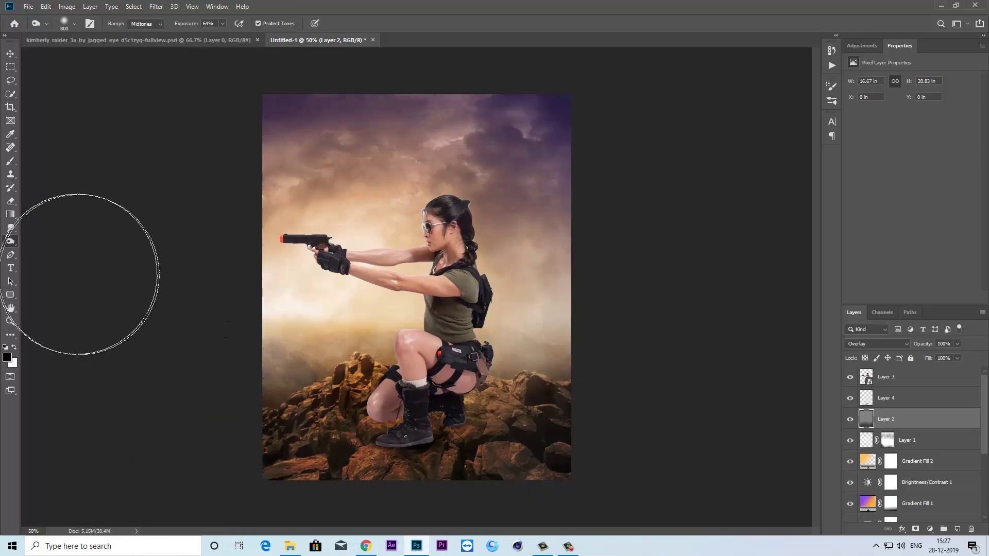
pyautogui.press('[')
pyautogui.press('[')
pyautogui.press('[')
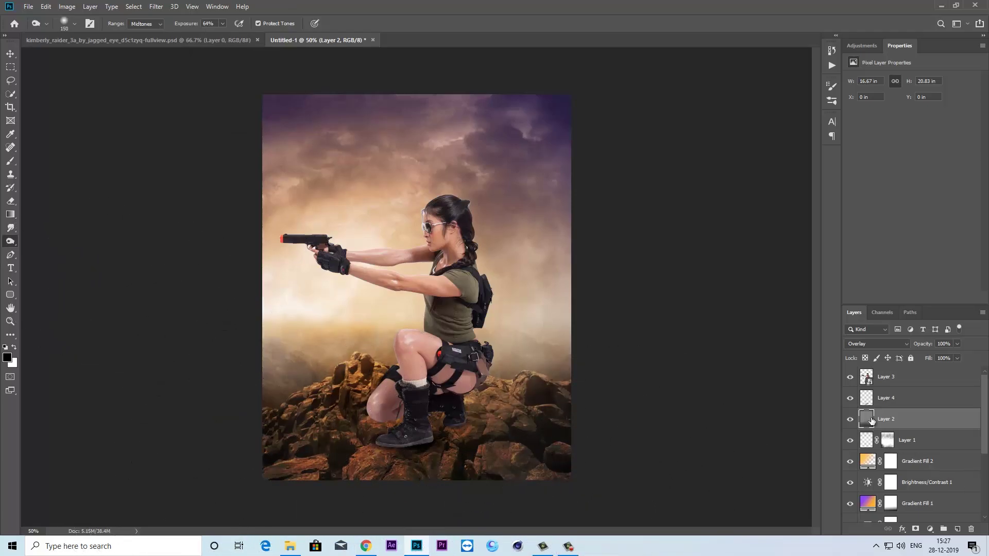
# - Paint a dark shadow under the woman's boots on Layer 4 with an enlarged brush
pyautogui.click(882, 380)
pyautogui.click(850, 376)
pyautogui.click(850, 398)
pyautogui.click(850, 398)
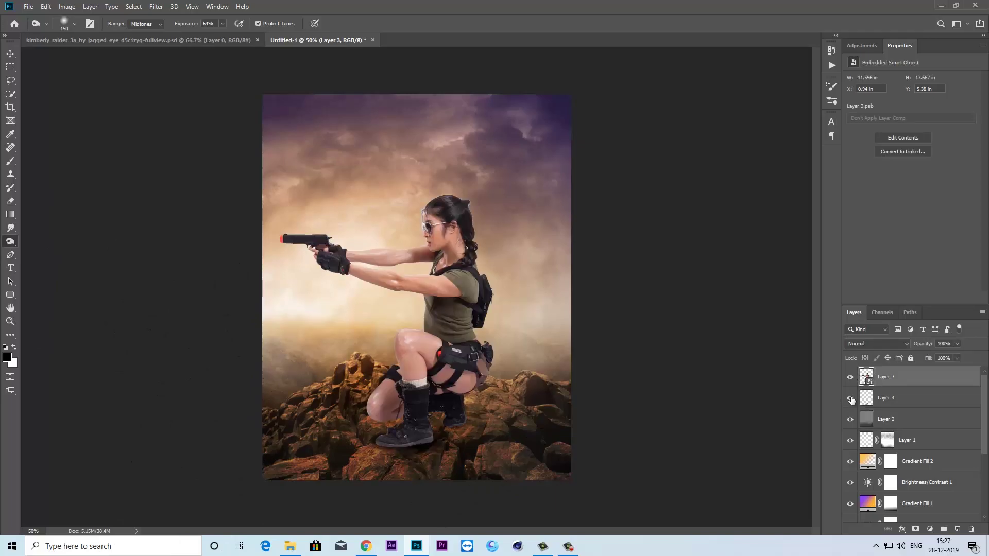
pyautogui.click(900, 402)
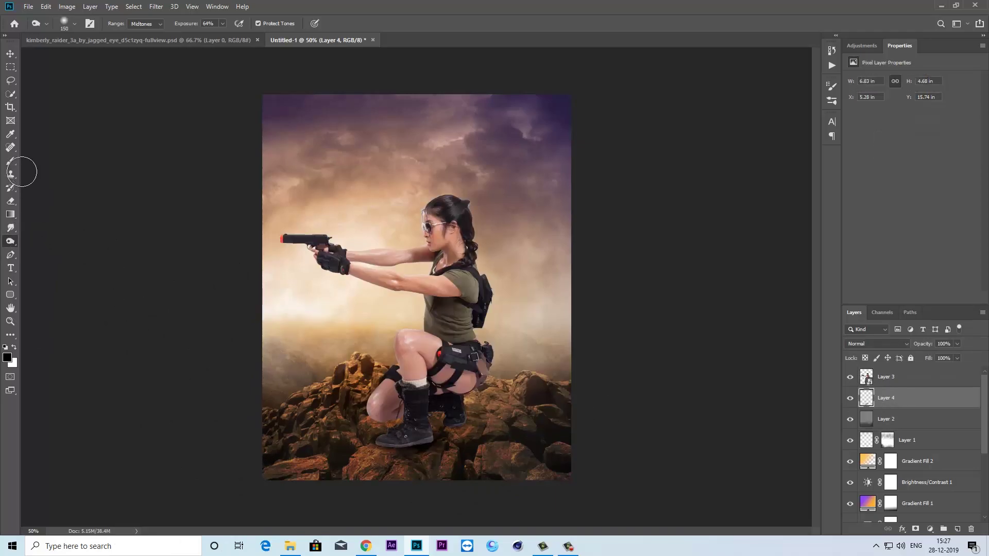
pyautogui.press('b')
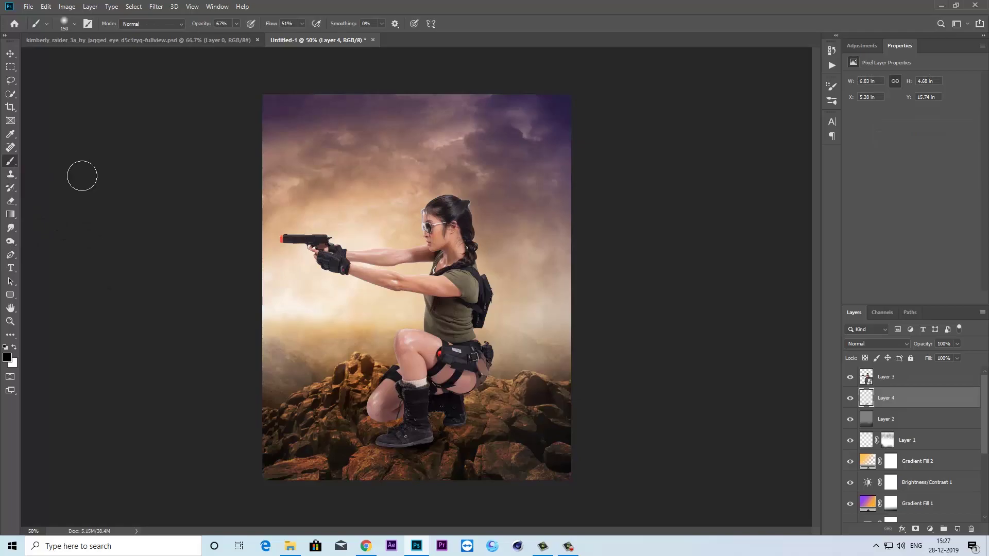
pyautogui.press(']')
pyautogui.press(']')
pyautogui.press(']')
pyautogui.press(']')
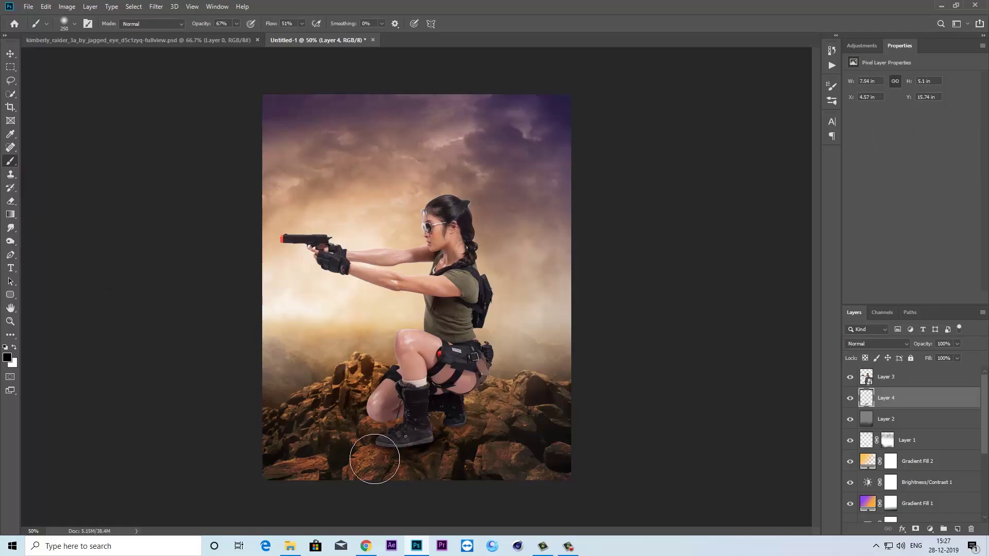
pyautogui.moveTo(391, 455)
pyautogui.mouseDown()
pyautogui.moveTo(426, 459)
pyautogui.moveTo(512, 434)
pyautogui.moveTo(514, 481)
pyautogui.mouseUp()
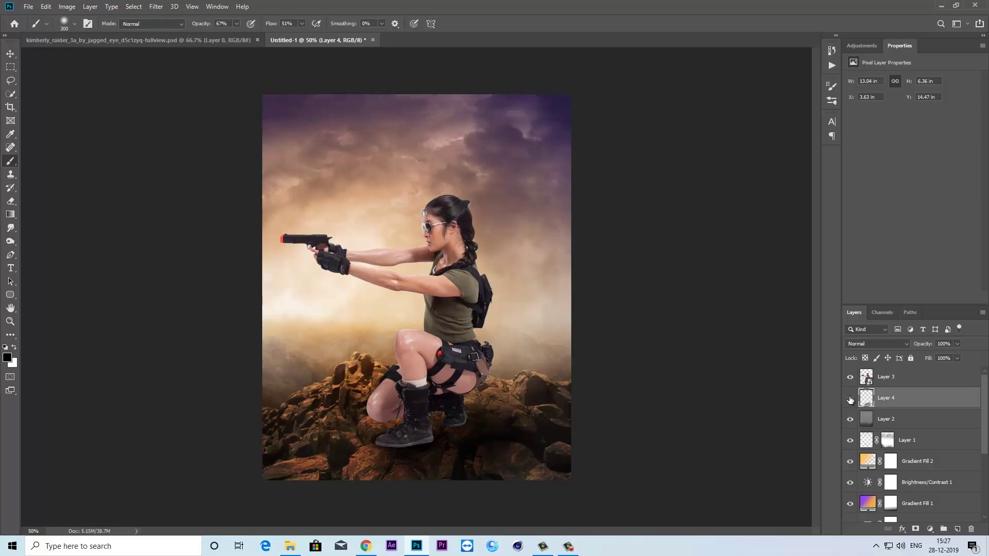
pyautogui.click(850, 398)
pyautogui.click(850, 398)
# - Open the Camera Raw Filter on the woman's Layer 3
pyautogui.click(906, 381)
pyautogui.click(156, 6)
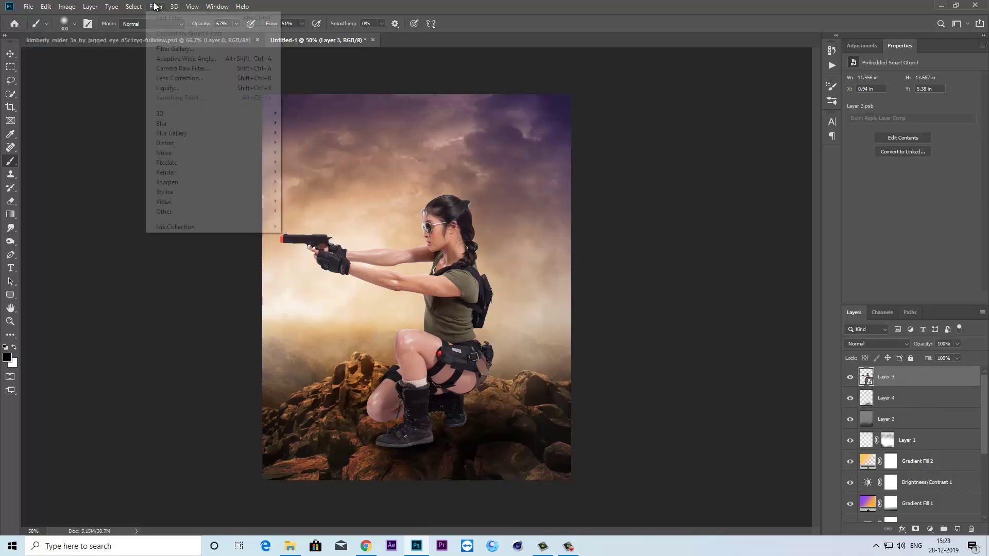
pyautogui.click(175, 67)
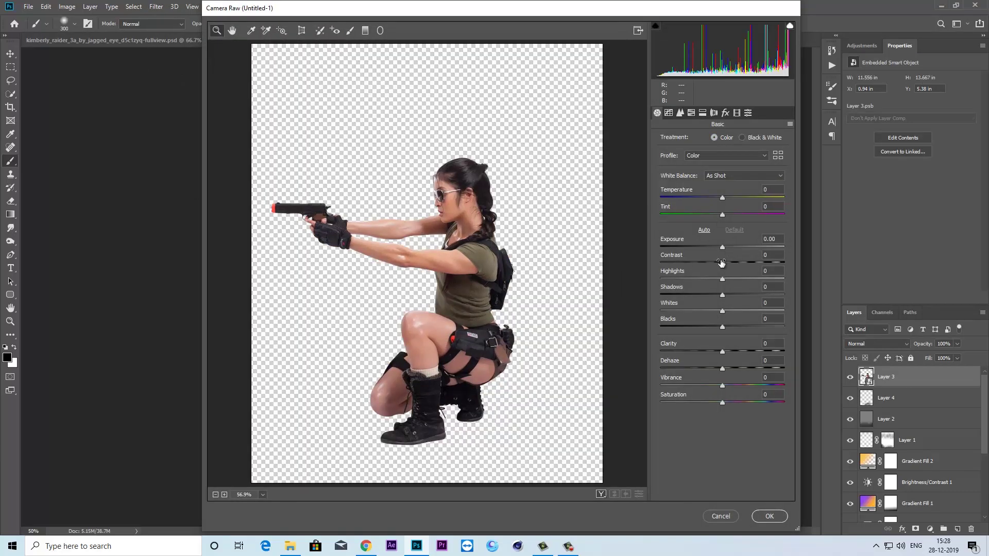
# - Lower contrast and highlights, set Calibration green hue -23, Yellows hue -17, Oranges hue +80
pyautogui.moveTo(721, 263)
pyautogui.mouseDown()
pyautogui.moveTo(698, 262)
pyautogui.moveTo(710, 279)
pyautogui.mouseUp()
pyautogui.moveTo(722, 295); pyautogui.dragTo(730, 295)
pyautogui.moveTo(722, 385); pyautogui.dragTo(699, 385)
pyautogui.moveTo(722, 198); pyautogui.dragTo(731, 198)
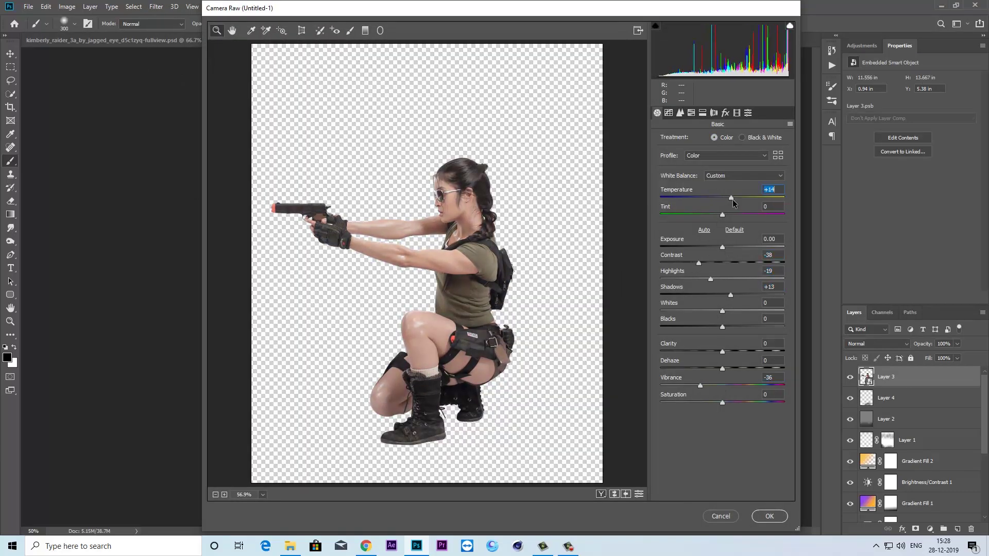
pyautogui.click(736, 112)
pyautogui.moveTo(722, 259); pyautogui.dragTo(708, 259)
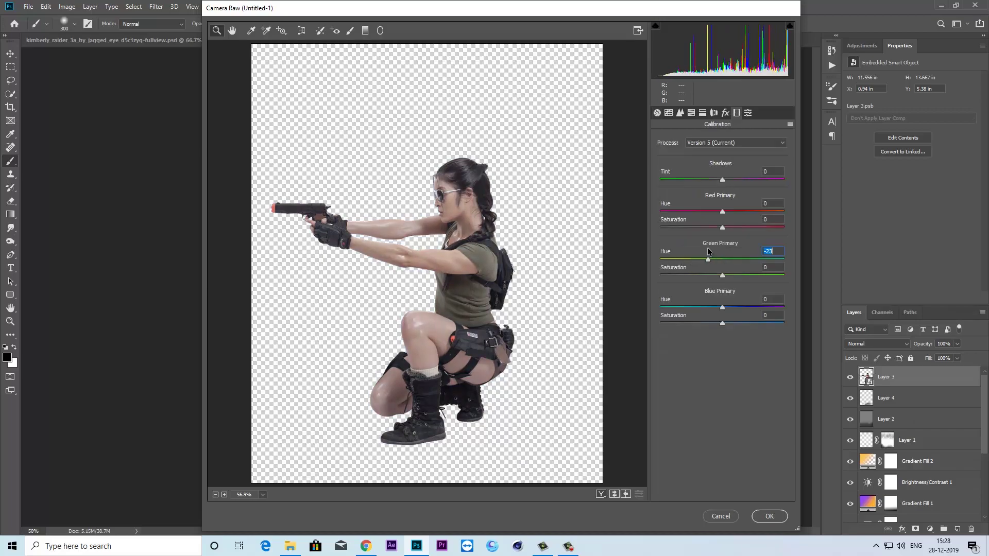
pyautogui.click(691, 113)
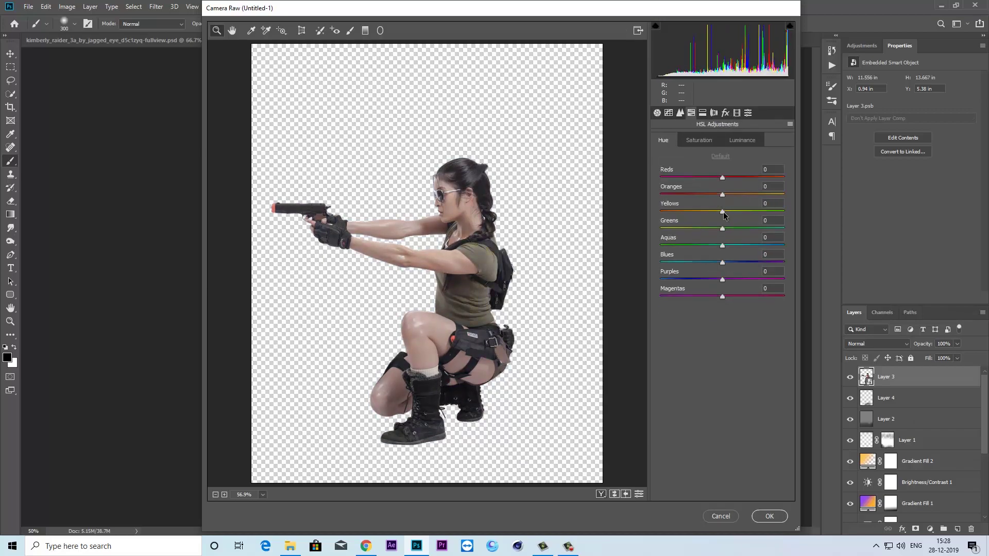
pyautogui.moveTo(722, 211); pyautogui.dragTo(712, 211)
pyautogui.moveTo(722, 194); pyautogui.dragTo(772, 194)
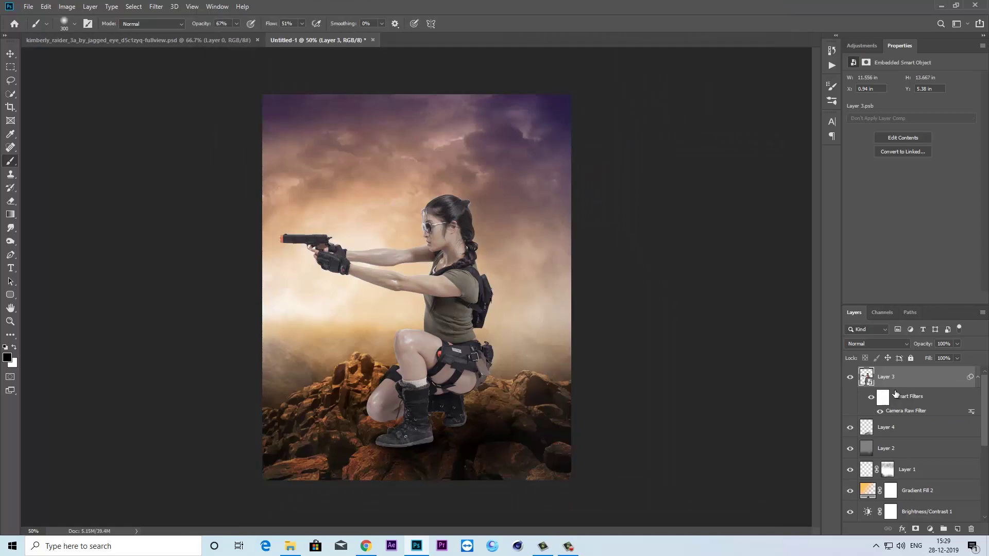
# - Lower the woman's vibrance, apply the Camera Raw filter, and compare it on and off
pyautogui.hotkey('ctrl', 'shift', 'a')
pyautogui.moveTo(721, 385); pyautogui.dragTo(709, 385)
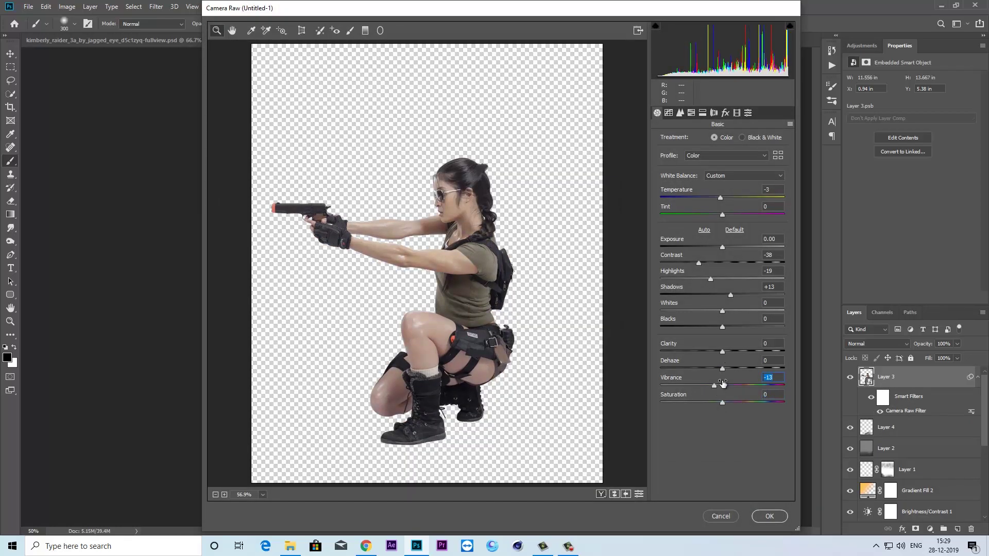
pyautogui.click(769, 516)
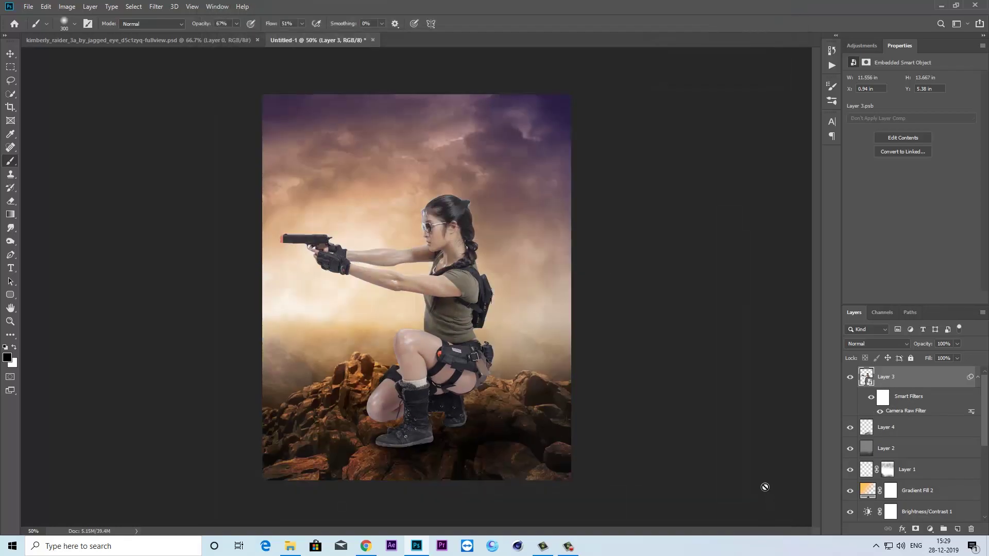
pyautogui.click(849, 377)
pyautogui.click(849, 376)
# - Revise Camera Raw to temperature +3 and shadows +8, apply, and compare the woman
pyautogui.hotkey('ctrl', 'shift', 'a')
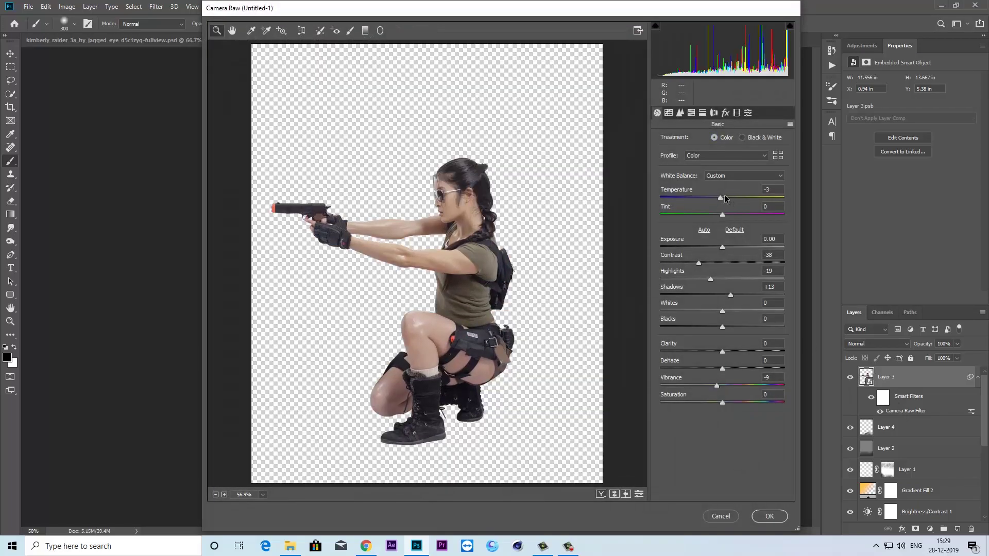
pyautogui.moveTo(725, 198)
pyautogui.mouseDown()
pyautogui.moveTo(709, 215)
pyautogui.moveTo(727, 215)
pyautogui.moveTo(714, 247)
pyautogui.mouseUp()
pyautogui.hotkey('ctrl', 'z')
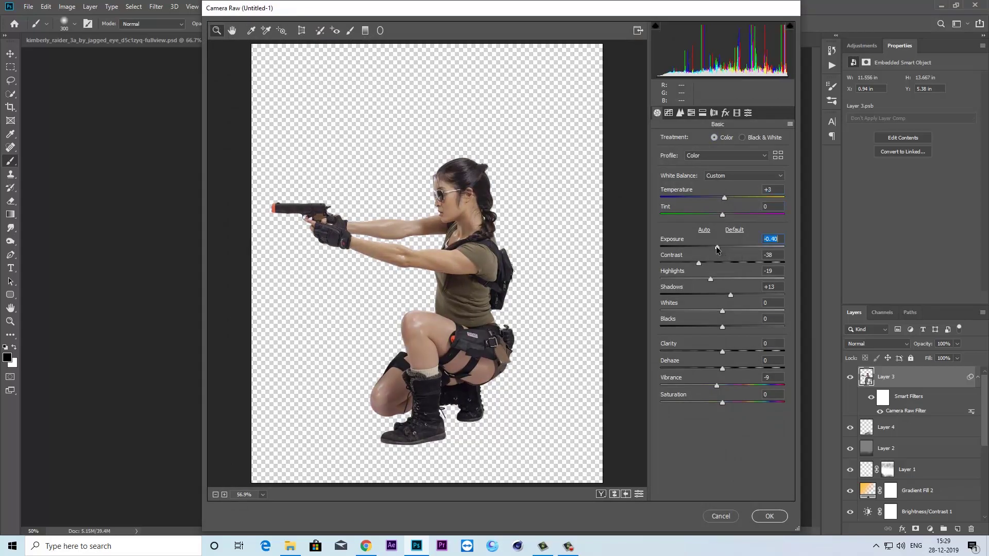
pyautogui.moveTo(730, 297); pyautogui.dragTo(727, 297)
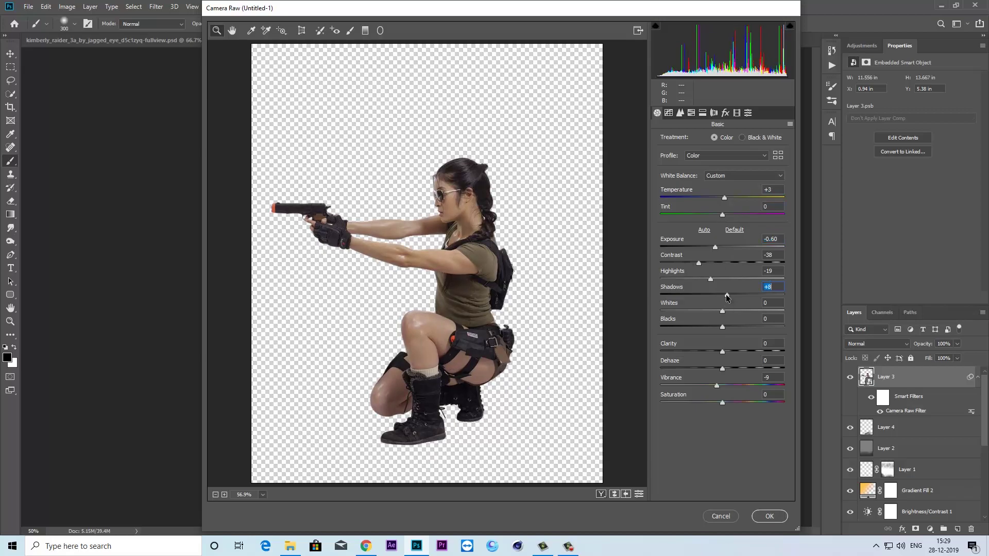
pyautogui.click(770, 517)
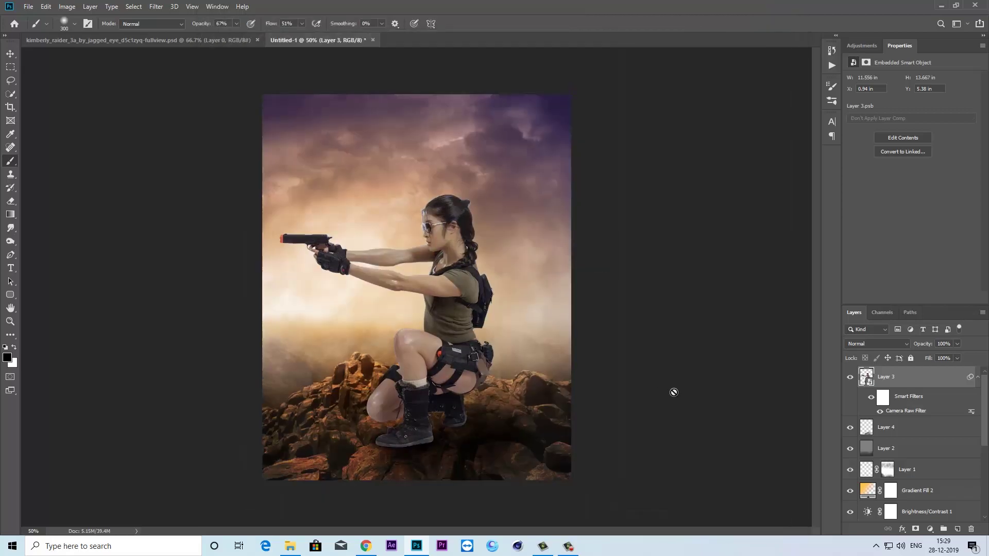
pyautogui.click(850, 378)
pyautogui.click(850, 377)
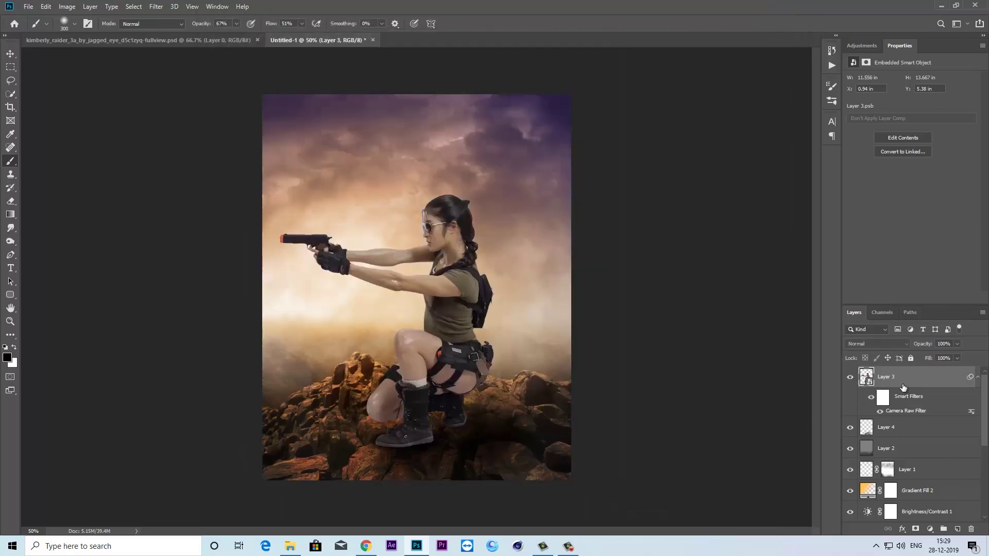
# - Add a Curves adjustment clipped to the woman's Layer 3 and raise the curve to brighten her
pyautogui.click(977, 378)
pyautogui.click(850, 377)
pyautogui.click(850, 377)
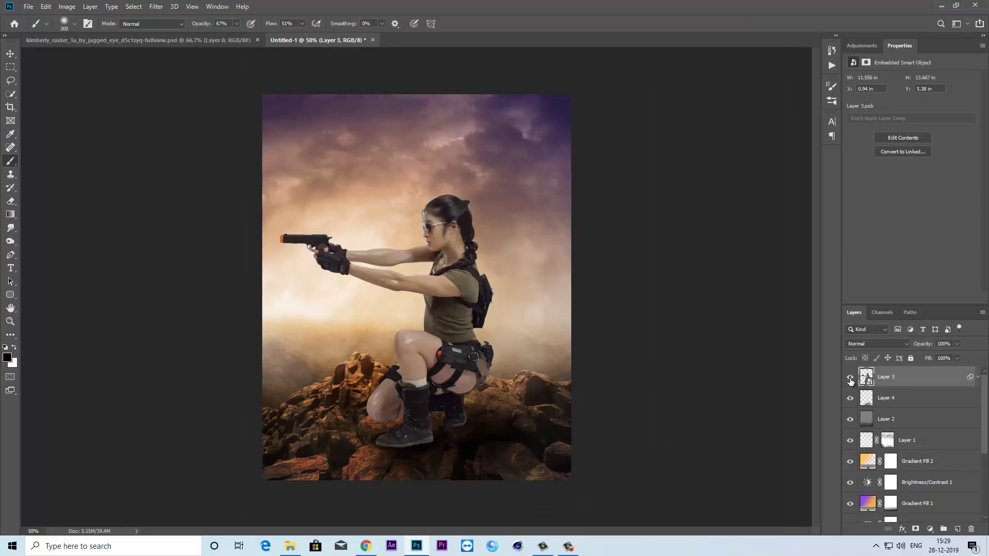
pyautogui.click(931, 528)
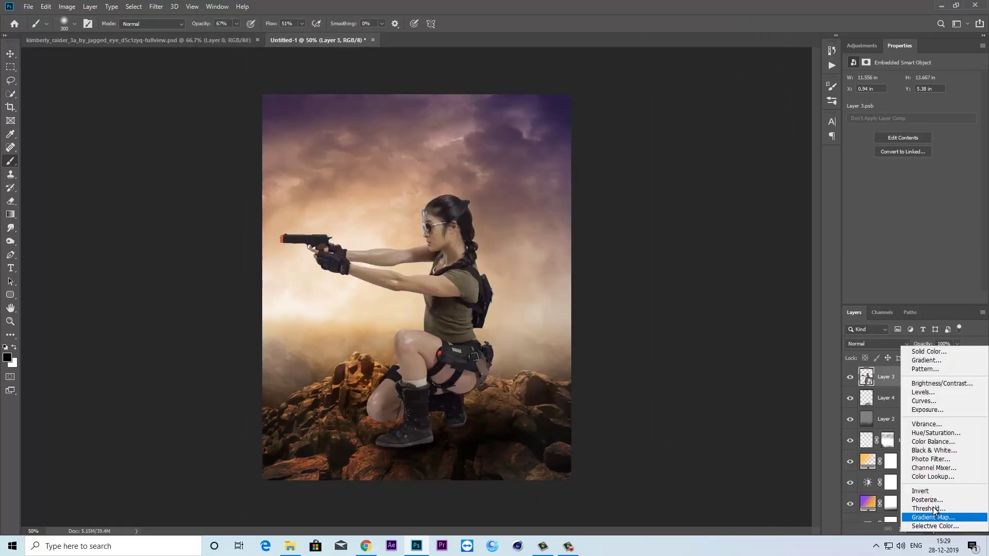
pyautogui.click(922, 408)
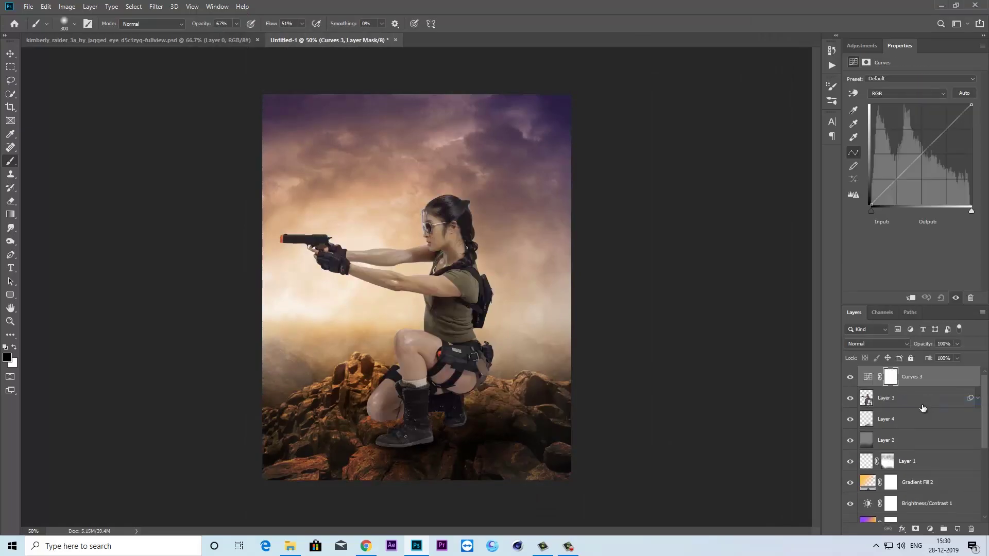
pyautogui.click(910, 297)
pyautogui.moveTo(914, 162); pyautogui.dragTo(914, 143)
# - Invert the Curves mask and paint white with a 200 brush over her face, arms and knee
pyautogui.click(899, 377)
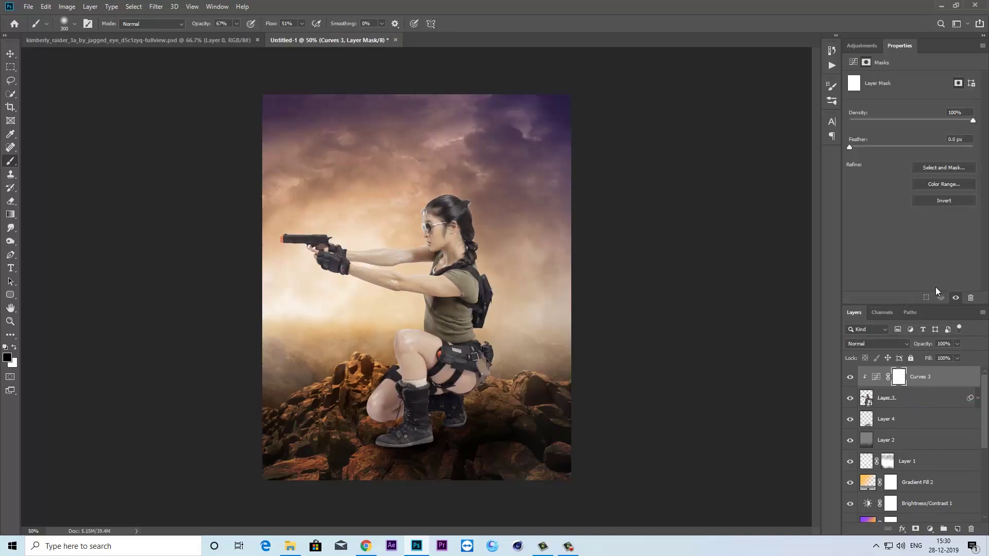
pyautogui.click(944, 201)
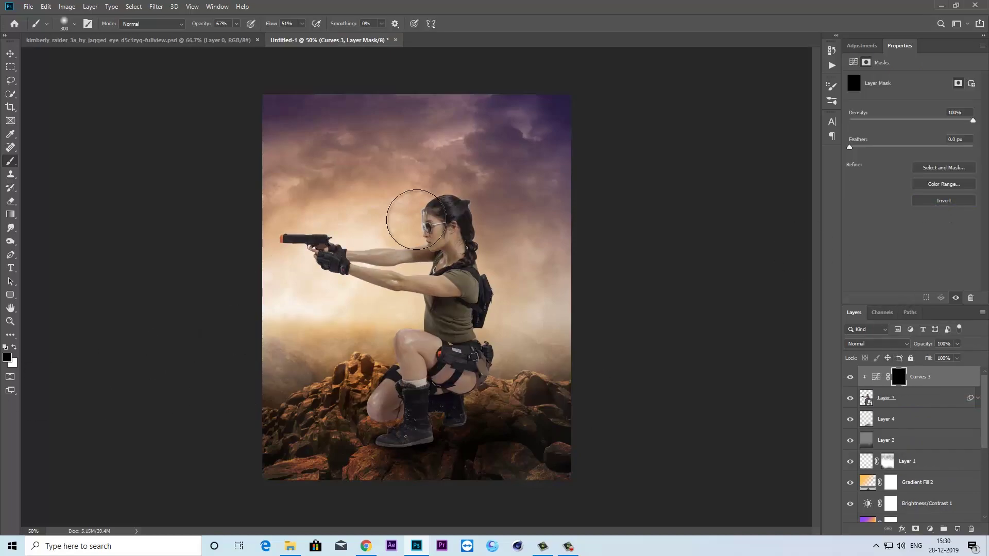
pyautogui.press('[')
pyautogui.press('[')
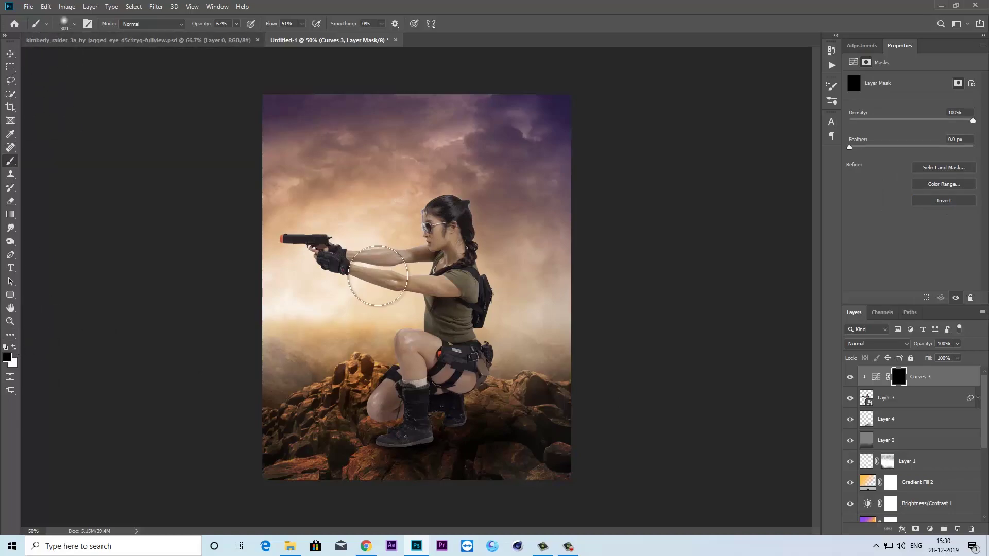
pyautogui.press('x')
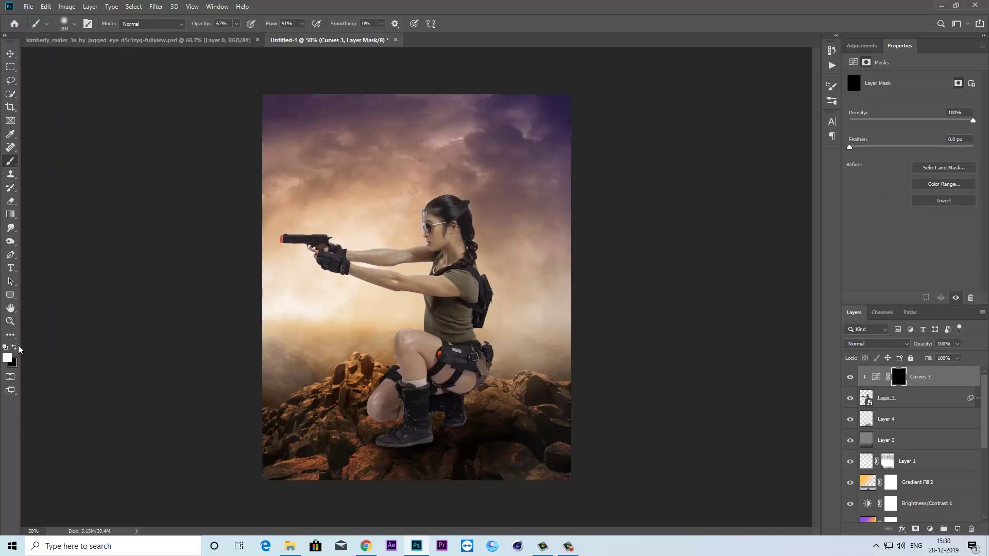
pyautogui.moveTo(412, 227)
pyautogui.mouseDown()
pyautogui.moveTo(402, 268)
pyautogui.moveTo(411, 237)
pyautogui.moveTo(342, 227)
pyautogui.moveTo(393, 238)
pyautogui.moveTo(364, 315)
pyautogui.mouseUp()
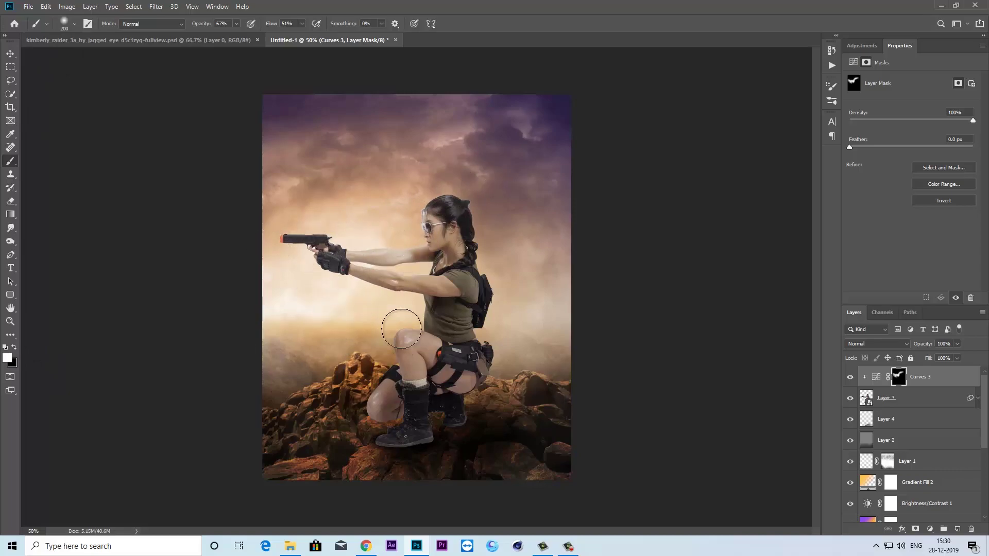
pyautogui.moveTo(401, 435)
pyautogui.mouseDown()
pyautogui.moveTo(385, 345)
pyautogui.moveTo(374, 345)
pyautogui.moveTo(366, 442)
pyautogui.mouseUp()
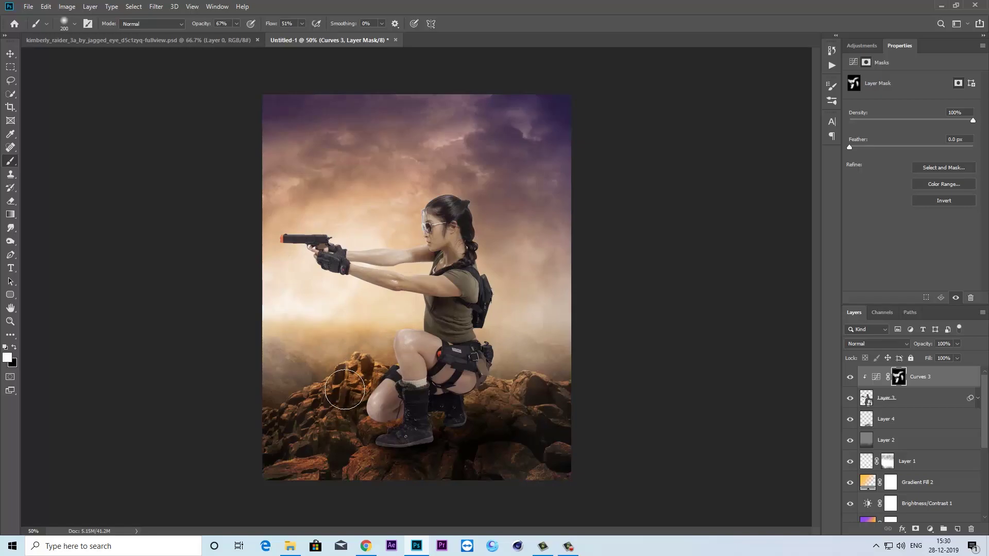
pyautogui.click(850, 379)
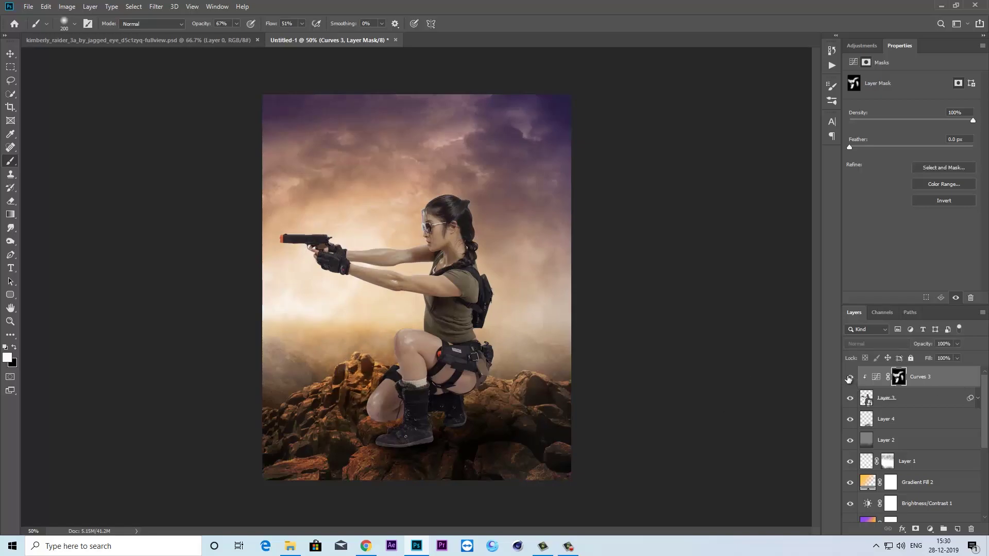
pyautogui.click(850, 379)
# - Add an empty Layer 5 above the woman and reposition Curves 3 in the stack
pyautogui.click(906, 401)
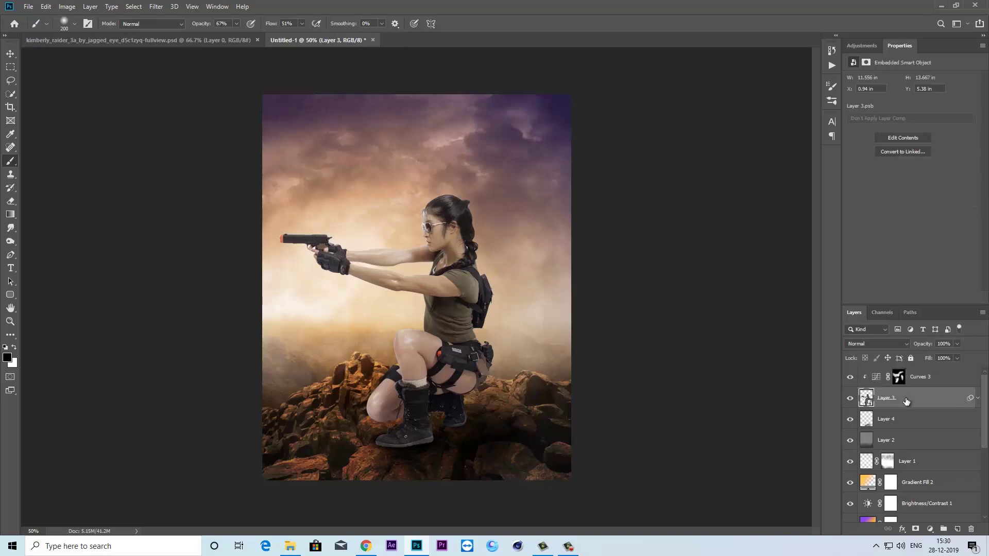
pyautogui.click(927, 380)
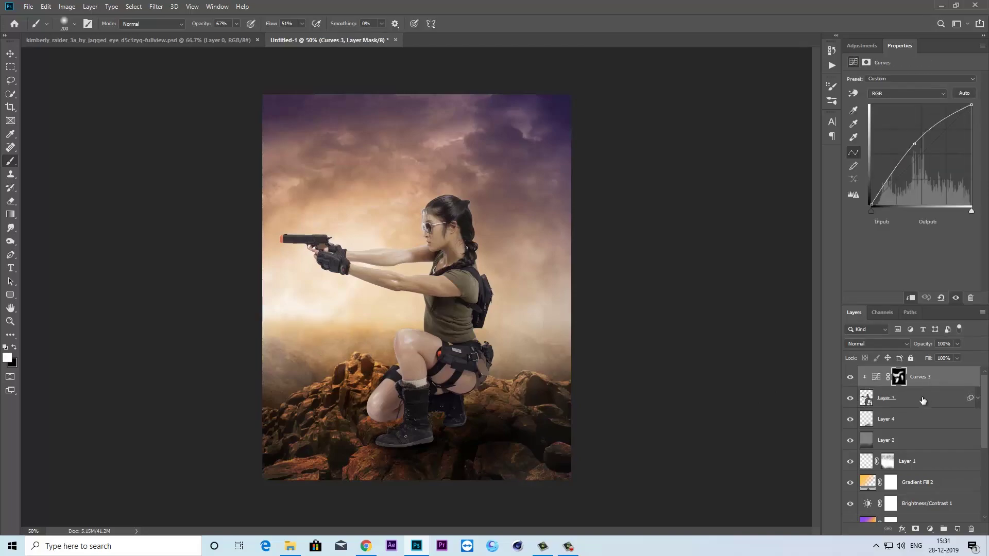
pyautogui.click(925, 401)
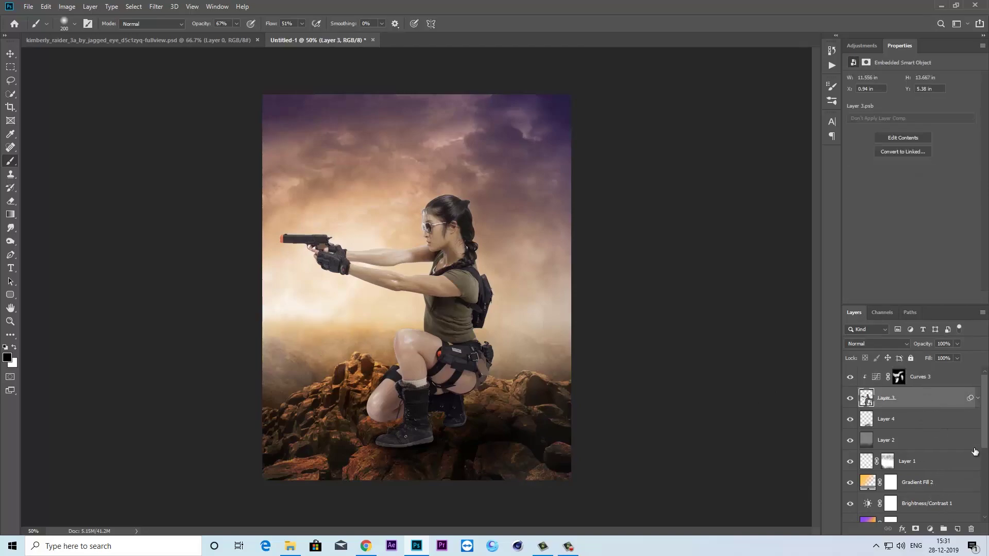
pyautogui.click(850, 398)
pyautogui.click(849, 377)
pyautogui.click(951, 525)
pyautogui.moveTo(922, 377)
pyautogui.mouseDown()
pyautogui.moveTo(911, 369)
pyautogui.moveTo(951, 382)
pyautogui.mouseUp()
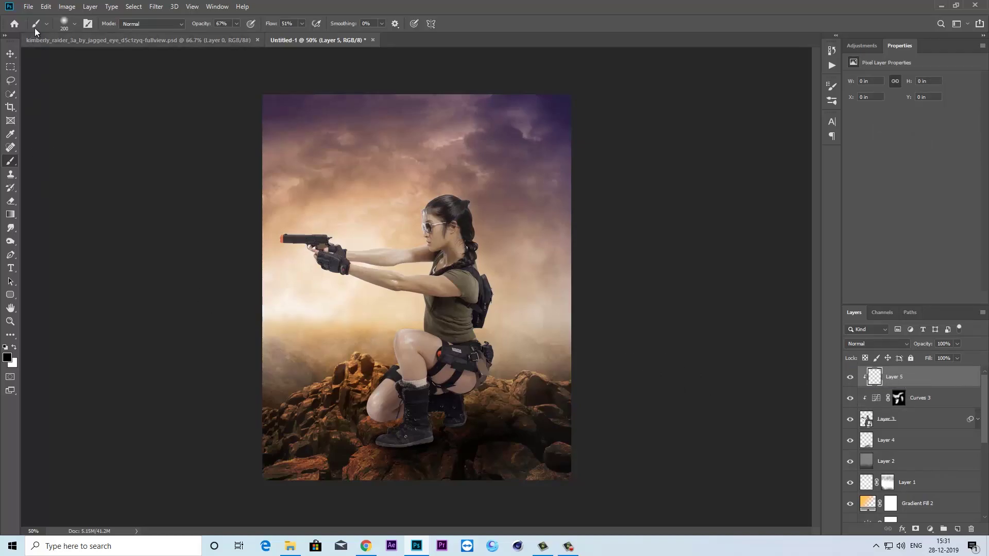
# - Fill Layer 5 with 50% gray and set its blend mode to Overlay
pyautogui.click(46, 7)
pyautogui.click(54, 168)
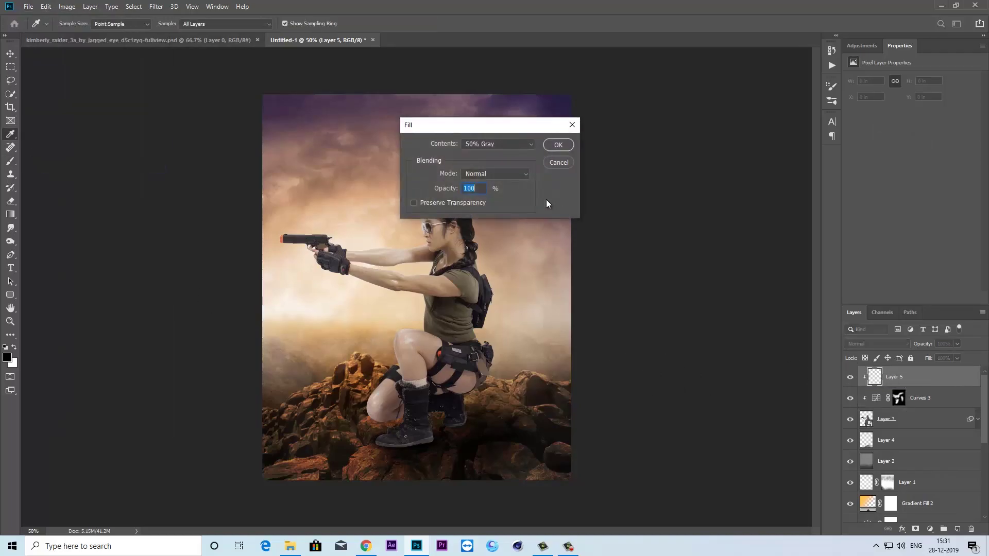
pyautogui.click(557, 144)
pyautogui.press('b')
pyautogui.click(876, 343)
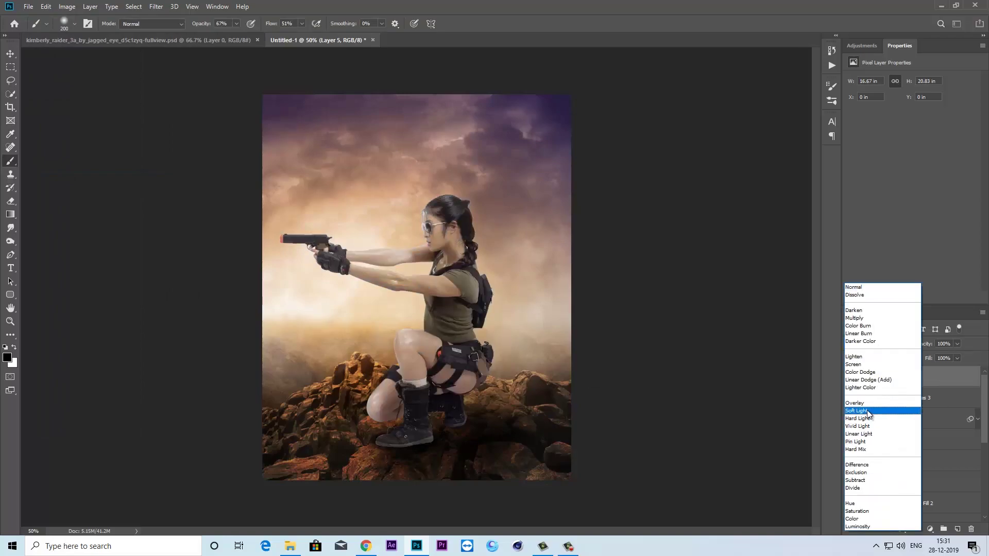
pyautogui.click(855, 403)
# - Dodge the gray layer with 400 and 200 brushes over the hip, boots, hair, shoulder and backpack
pyautogui.click(11, 241)
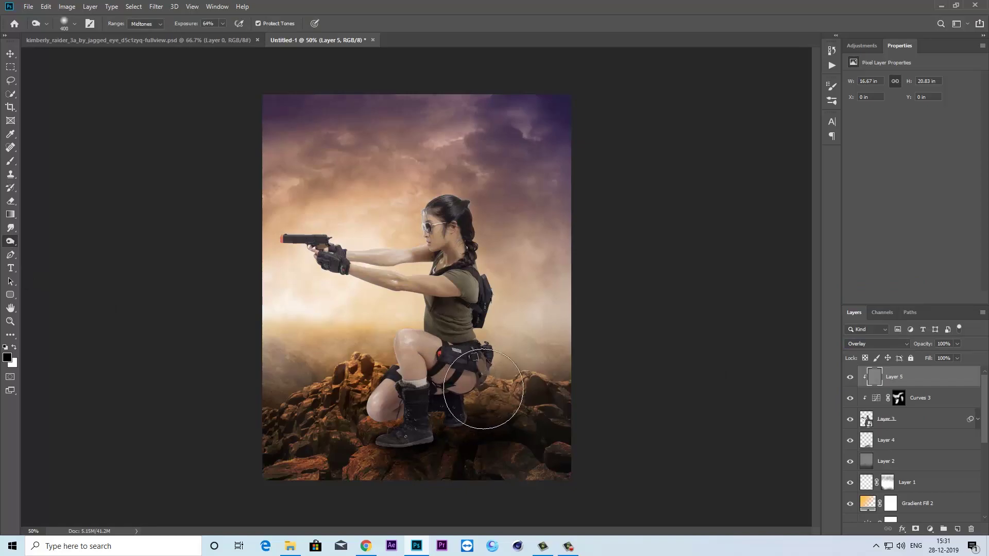
pyautogui.press(']')
pyautogui.press(']')
pyautogui.press(']')
pyautogui.moveTo(402, 444)
pyautogui.mouseDown()
pyautogui.moveTo(459, 434)
pyautogui.moveTo(464, 419)
pyautogui.moveTo(441, 441)
pyautogui.moveTo(474, 350)
pyautogui.mouseUp()
pyautogui.press('[')
pyautogui.press('[')
pyautogui.press('[')
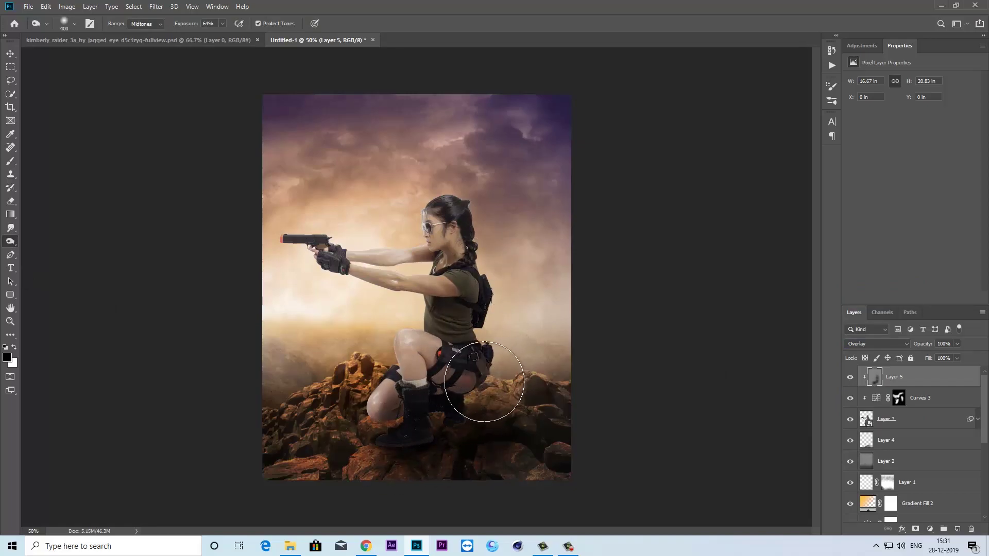
pyautogui.moveTo(420, 437)
pyautogui.mouseDown()
pyautogui.moveTo(440, 410)
pyautogui.moveTo(388, 438)
pyautogui.moveTo(444, 415)
pyautogui.mouseUp()
pyautogui.moveTo(477, 268); pyautogui.dragTo(491, 309)
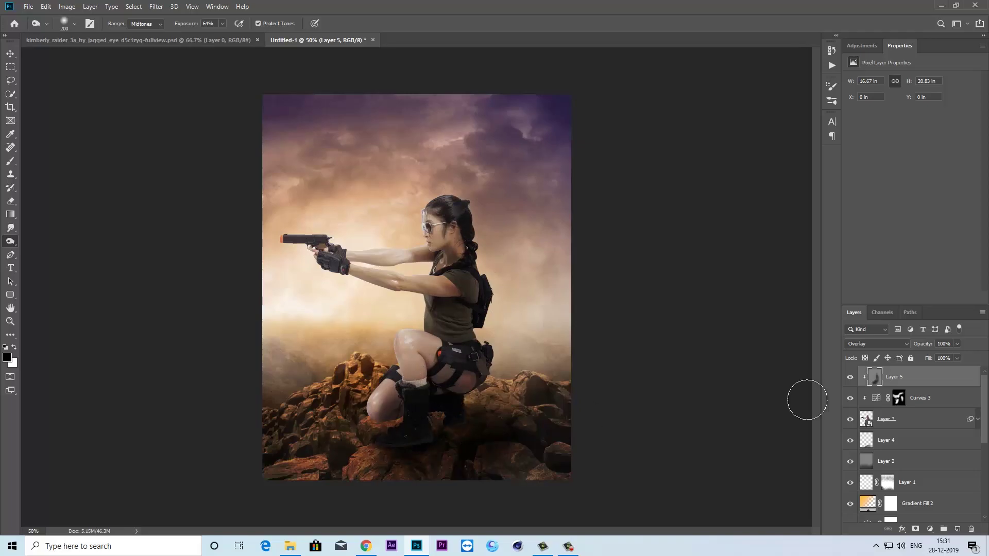
pyautogui.click(851, 378)
pyautogui.click(850, 379)
# - Adjust exposure strength and darken the boots and rocks beneath with a 300 brush
pyautogui.click(222, 24)
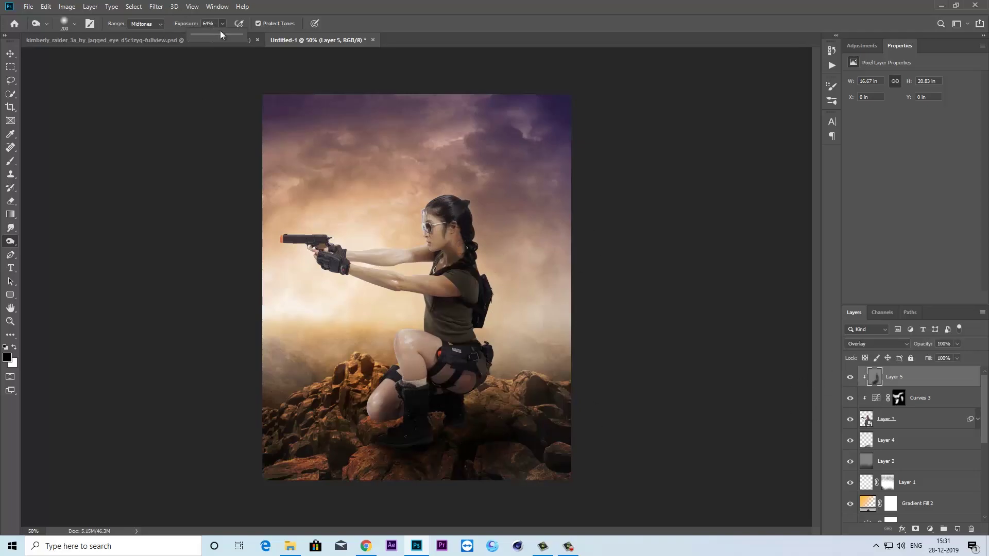
pyautogui.press(']')
pyautogui.press(']')
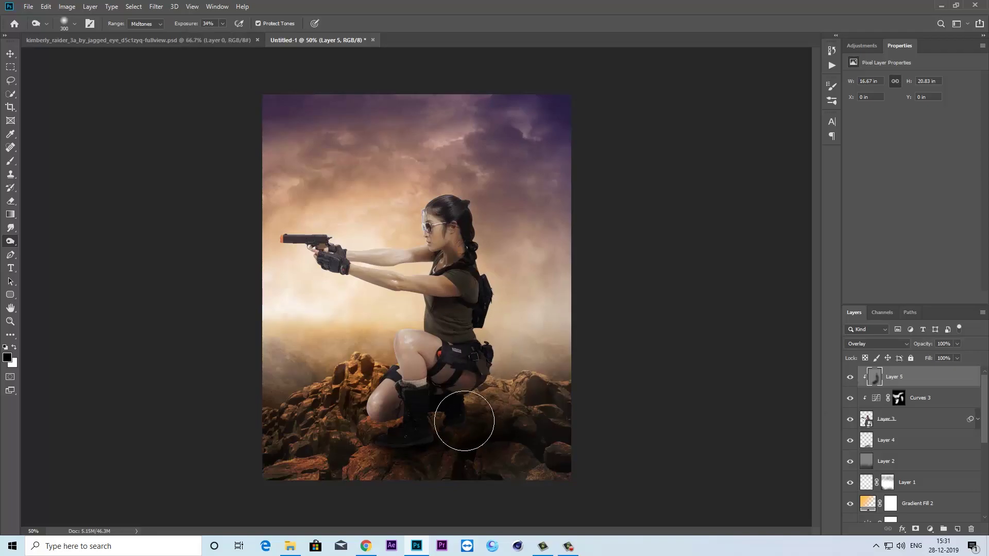
pyautogui.moveTo(457, 426)
pyautogui.mouseDown()
pyautogui.moveTo(512, 435)
pyautogui.moveTo(415, 453)
pyautogui.mouseUp()
pyautogui.click(850, 378)
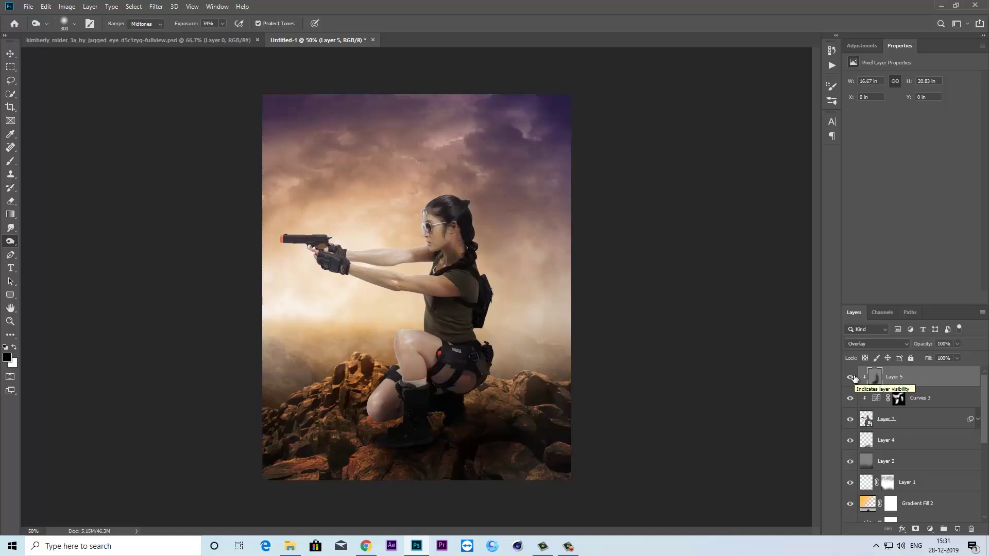
pyautogui.click(850, 379)
pyautogui.click(849, 378)
pyautogui.click(9, 53)
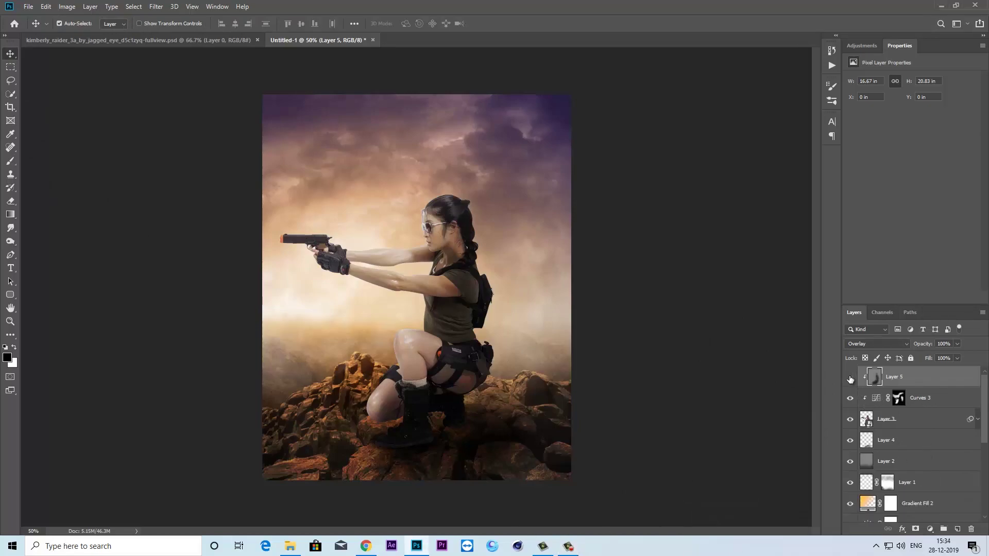
pyautogui.click(850, 379)
pyautogui.click(850, 379)
# - Add an Exposure layer on Layer 3 at +0.67, offset -0.0042, placed above Curves 3
pyautogui.click(929, 530)
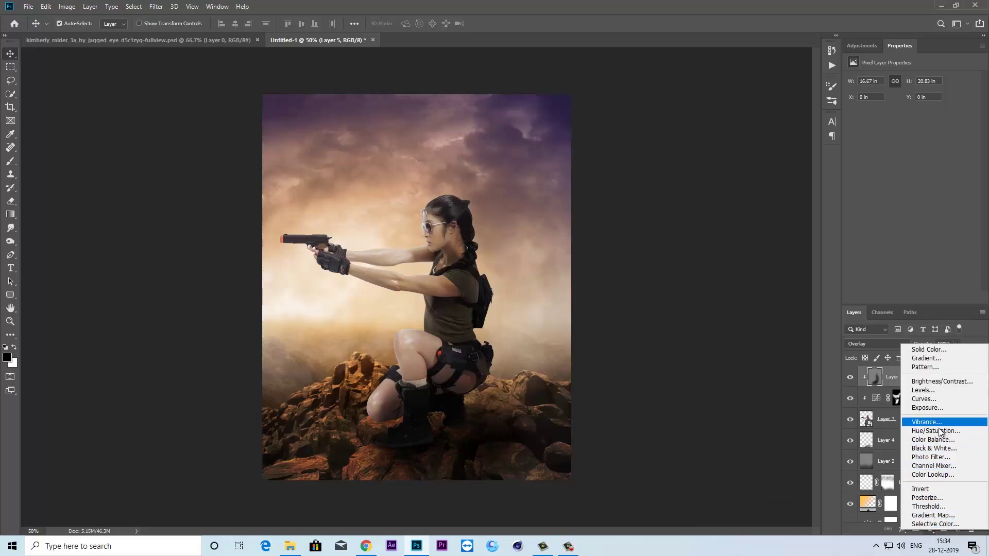
pyautogui.press('Escape')
pyautogui.click(886, 422)
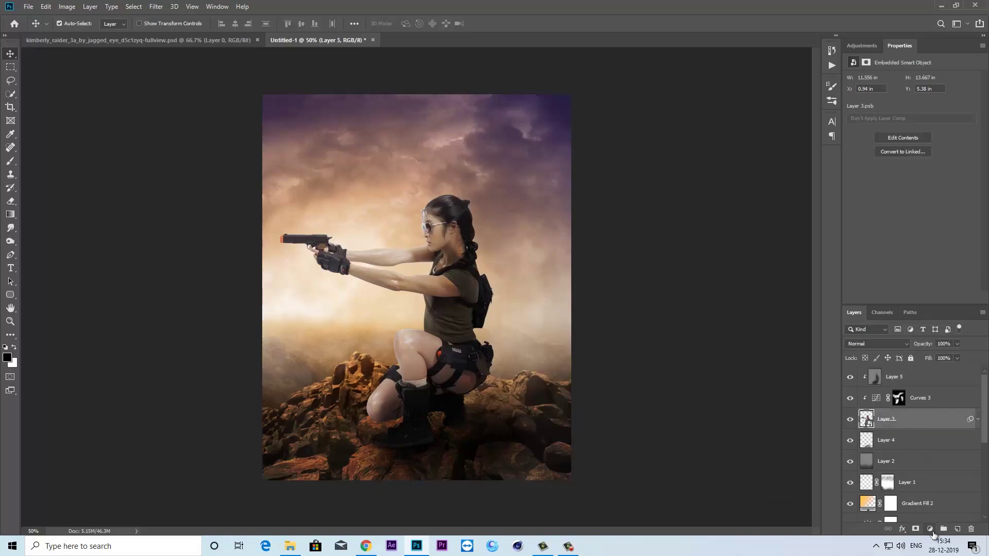
pyautogui.click(930, 530)
pyautogui.click(932, 408)
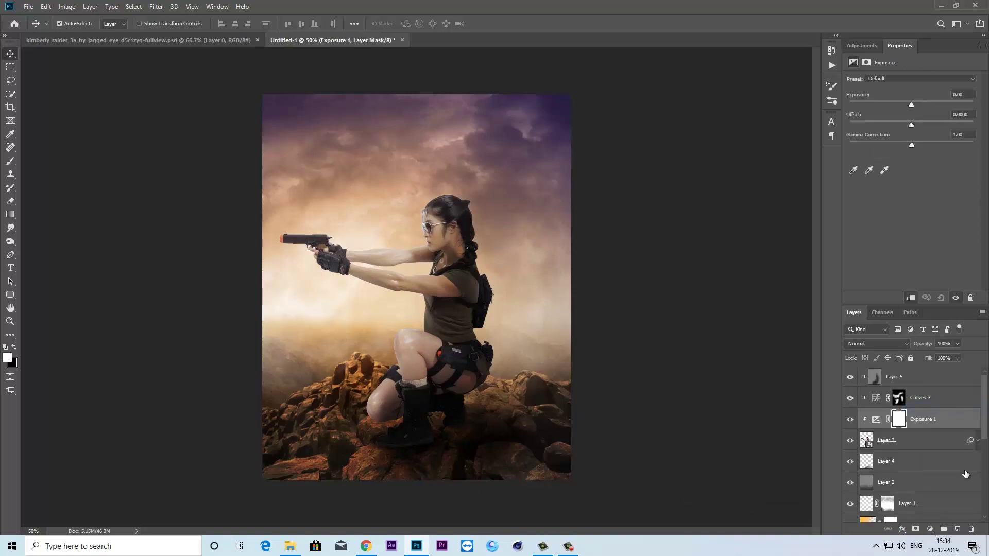
pyautogui.moveTo(911, 104); pyautogui.dragTo(920, 103)
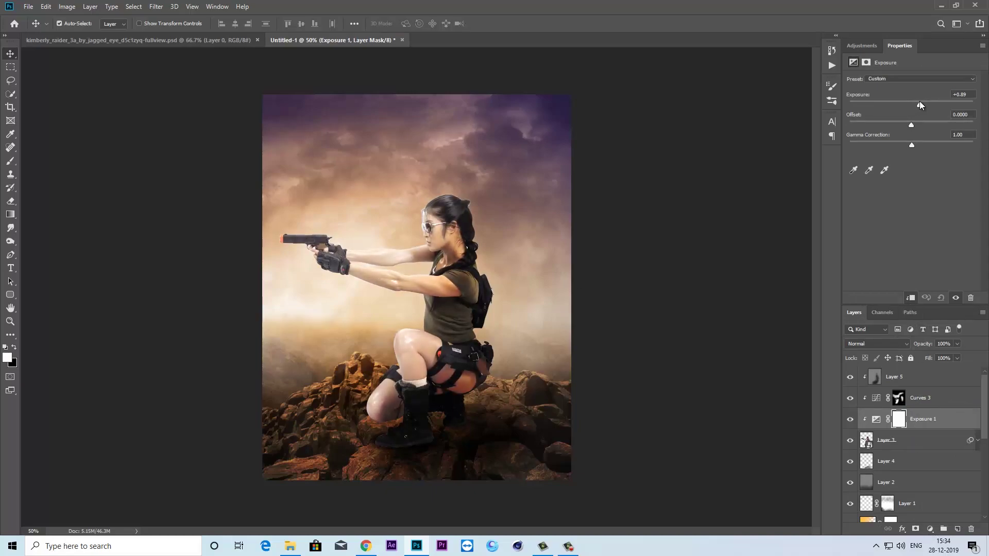
pyautogui.moveTo(911, 124); pyautogui.dragTo(916, 107)
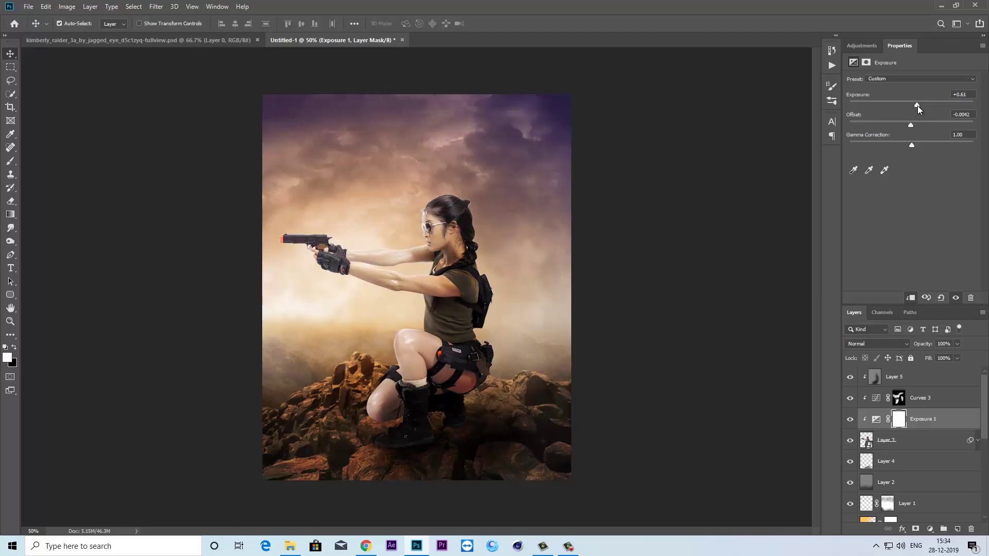
pyautogui.moveTo(919, 425); pyautogui.dragTo(924, 389)
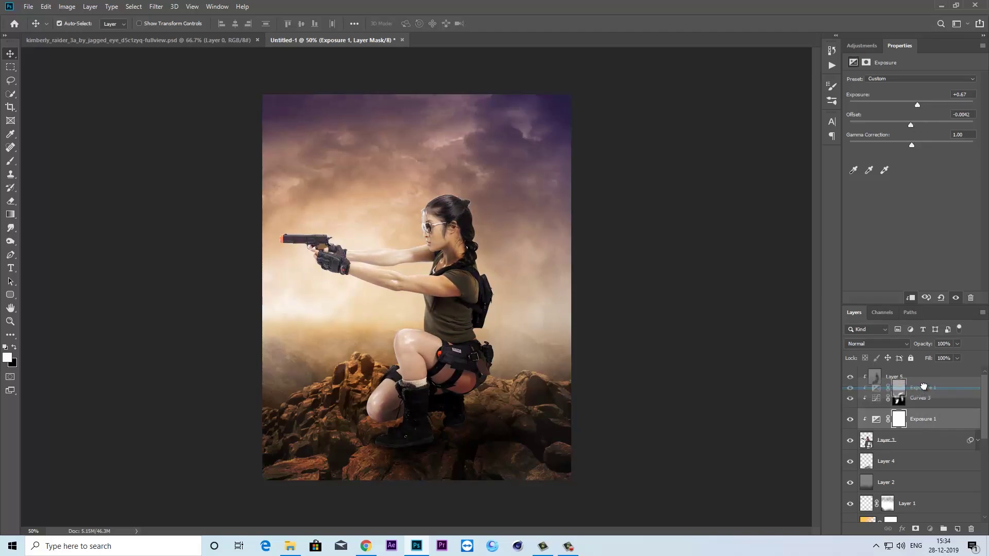
pyautogui.click(849, 400)
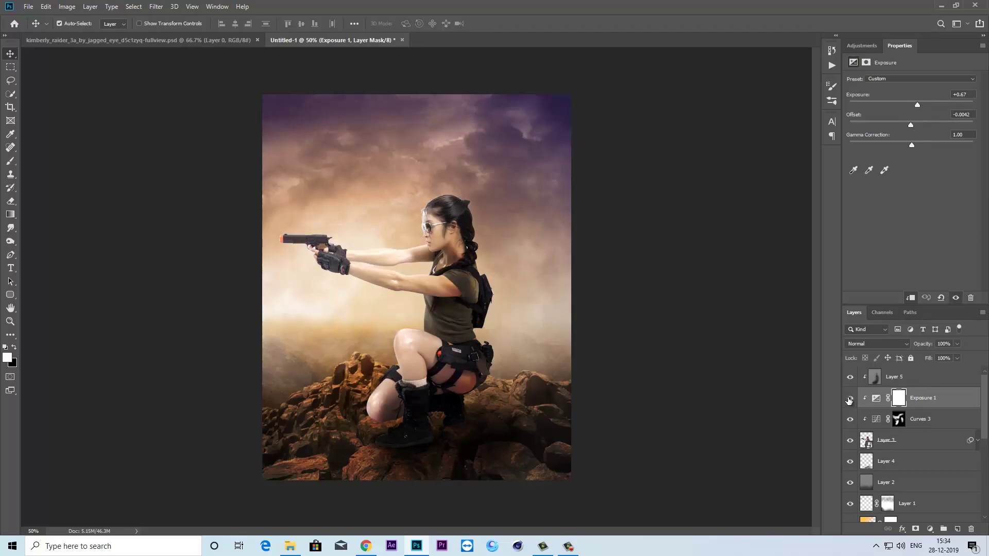
pyautogui.click(850, 399)
pyautogui.click(849, 399)
# - Group Layer 2 down through the stormy clouds layer into Group 1
pyautogui.click(849, 377)
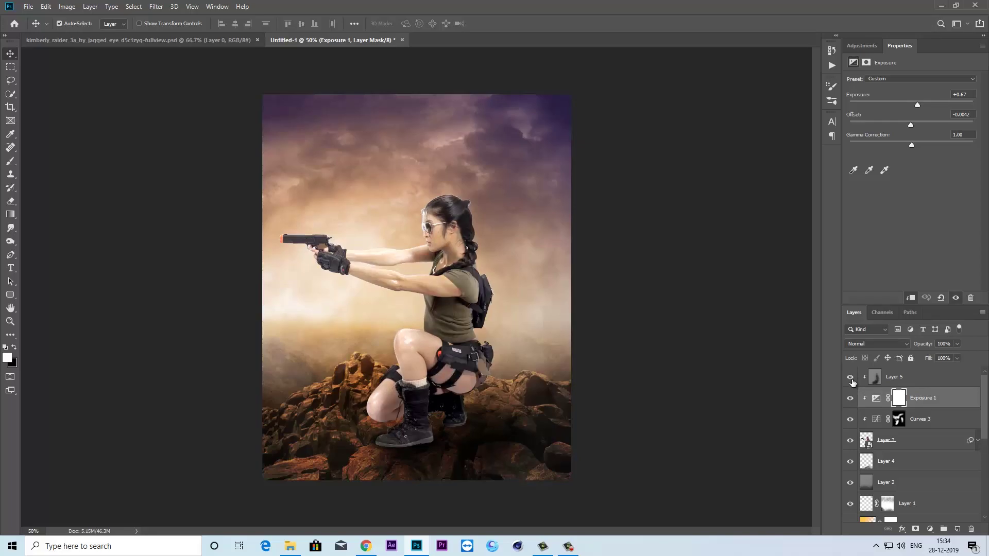
pyautogui.click(923, 371)
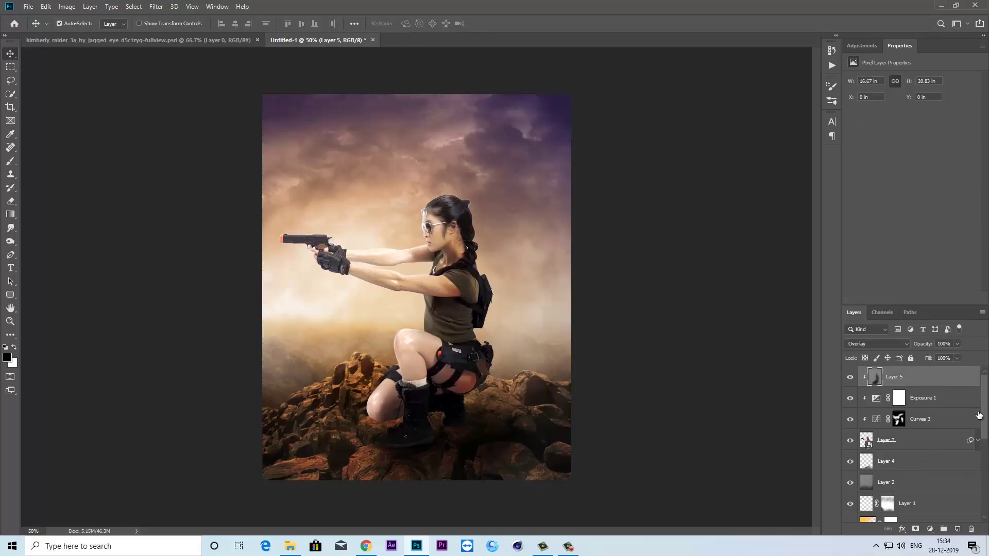
pyautogui.moveTo(934, 306); pyautogui.dragTo(934, 247)
pyautogui.click(943, 521)
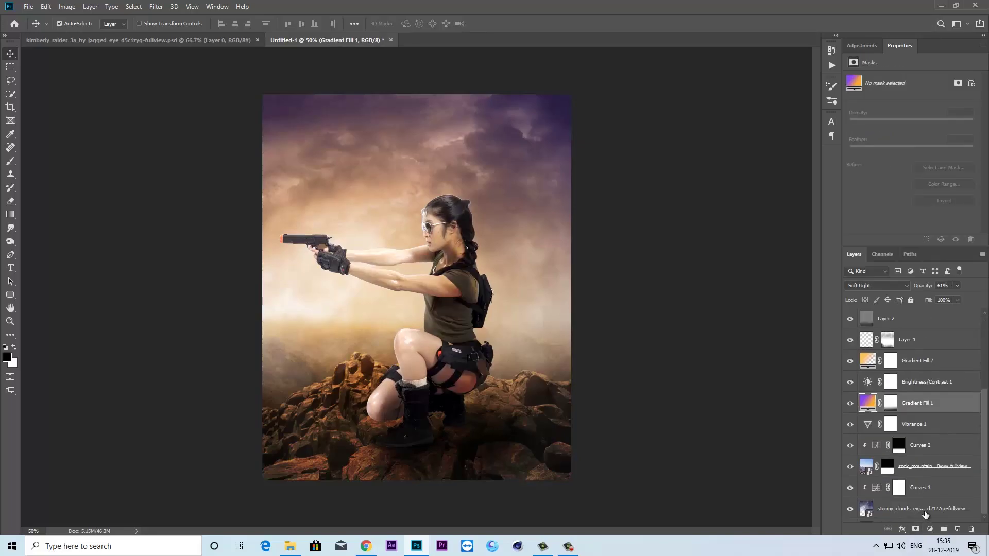
pyautogui.scroll(3, 927, 464)
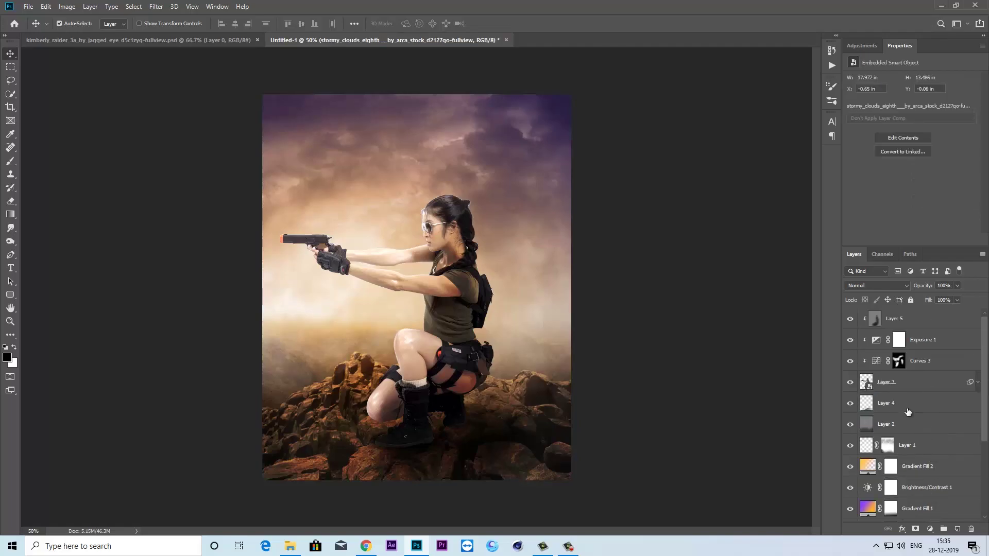
pyautogui.keyDown('shift'); pyautogui.click(906, 426); pyautogui.keyUp('shift')
pyautogui.rightClick(914, 427)
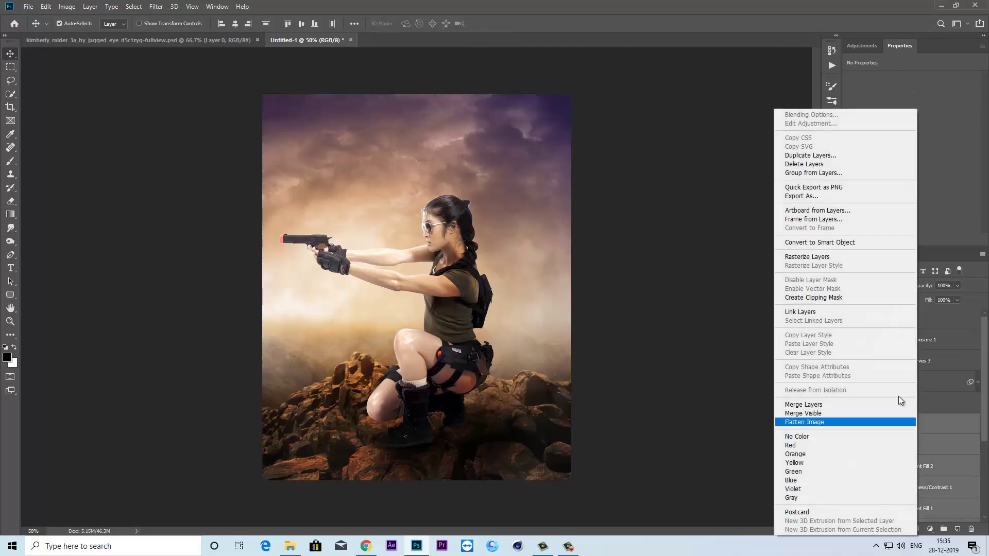
pyautogui.click(814, 173)
pyautogui.click(576, 167)
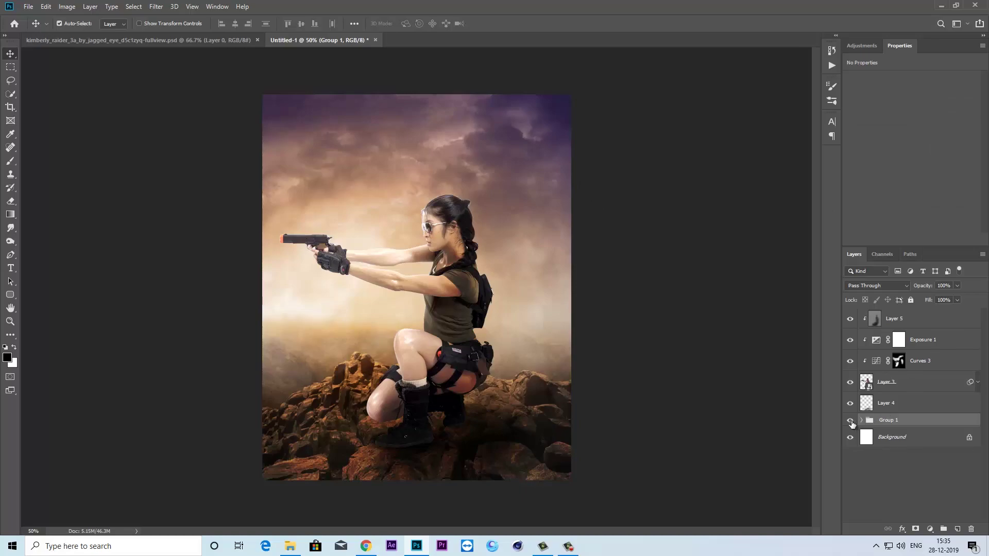
# - Ease the woman's Exposure 1 boost down to +0.33
pyautogui.click(875, 318)
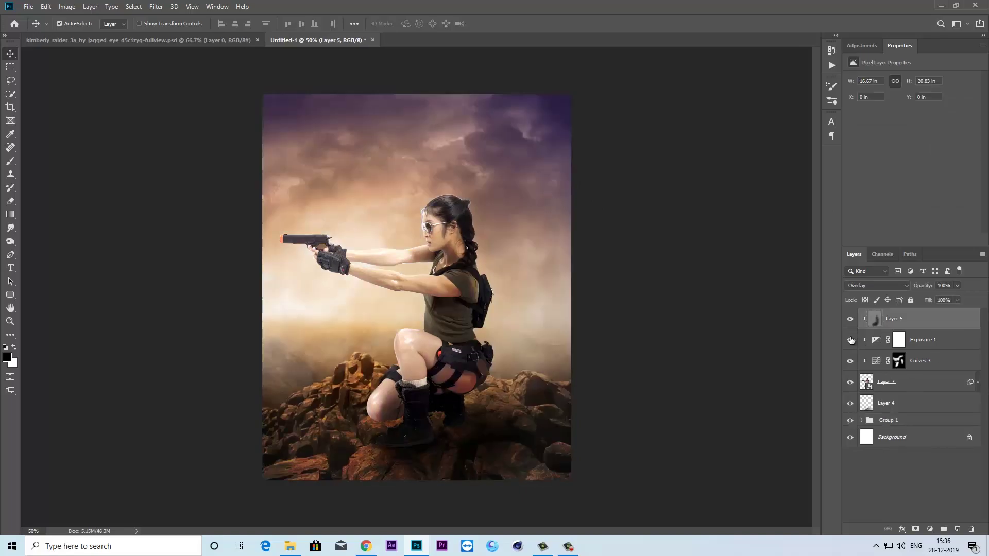
pyautogui.click(850, 341)
pyautogui.click(850, 341)
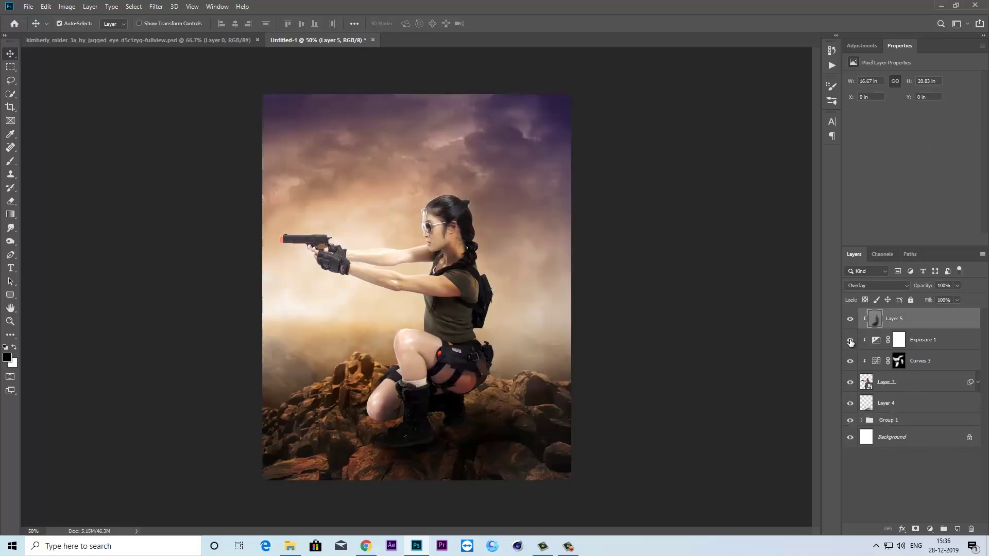
pyautogui.click(876, 342)
pyautogui.moveTo(912, 145)
pyautogui.mouseDown()
pyautogui.moveTo(899, 124)
pyautogui.moveTo(914, 105)
pyautogui.mouseUp()
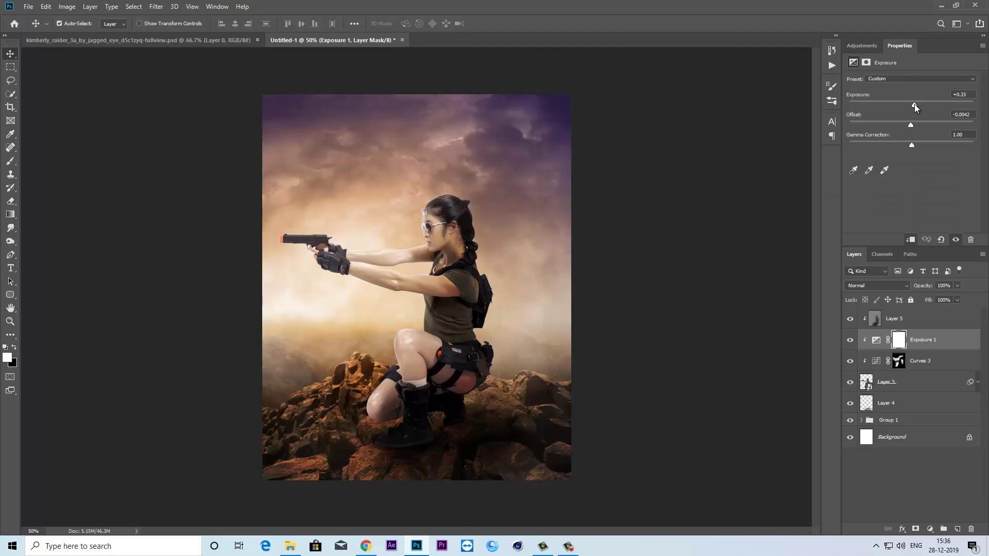
pyautogui.click(895, 319)
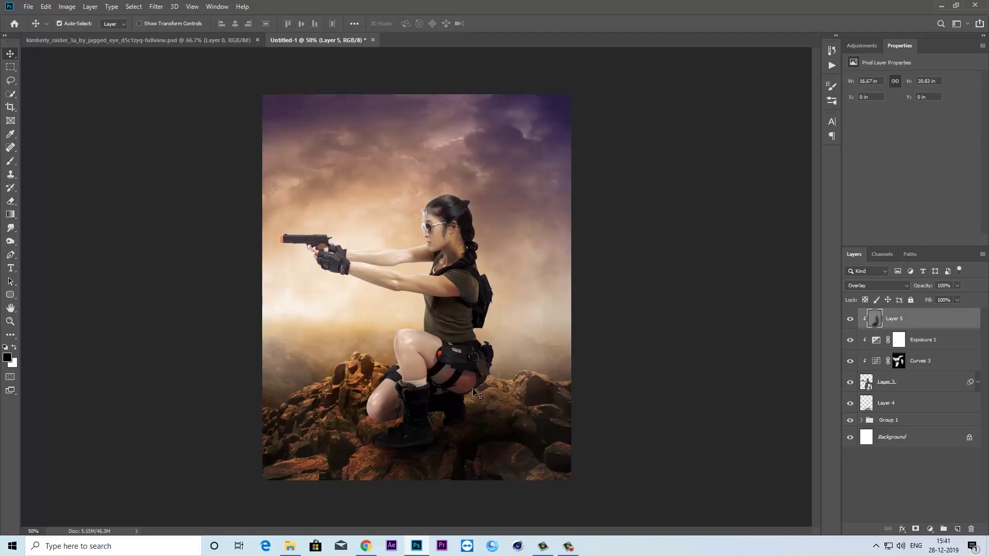
# - Place the fireworks image as an embedded layer and move it down-left off the woman
pyautogui.click(24, 7)
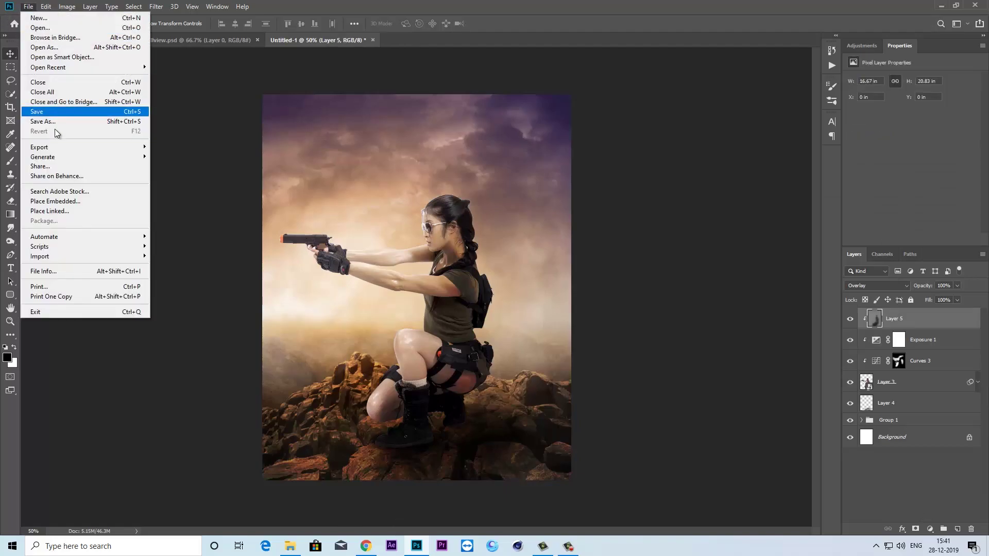
pyautogui.click(56, 201)
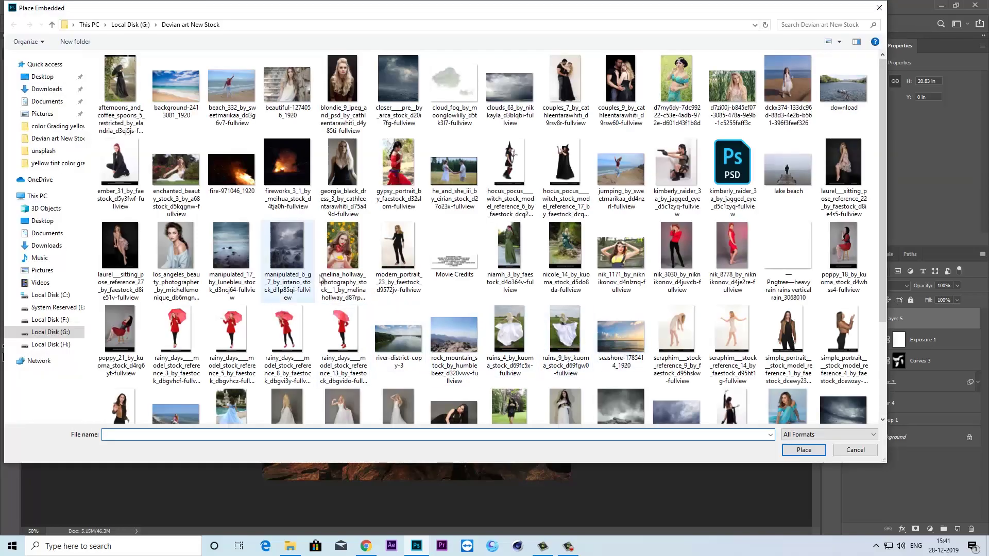
pyautogui.click(287, 166)
pyautogui.click(804, 450)
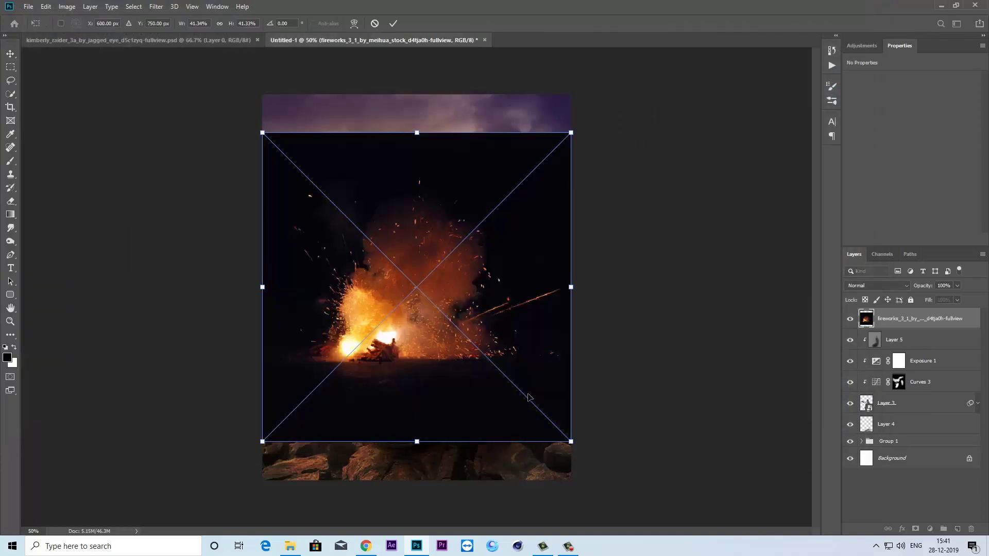
pyautogui.click(393, 24)
pyautogui.moveTo(520, 281); pyautogui.dragTo(425, 427)
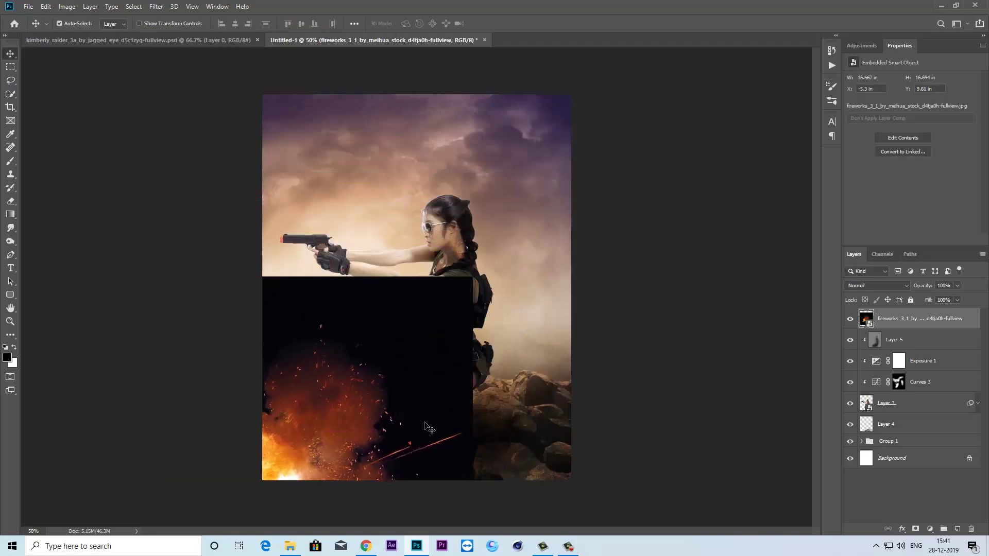
# - Set the fireworks layer to Screen and settle it at the bottom left
pyautogui.click(880, 285)
pyautogui.click(868, 363)
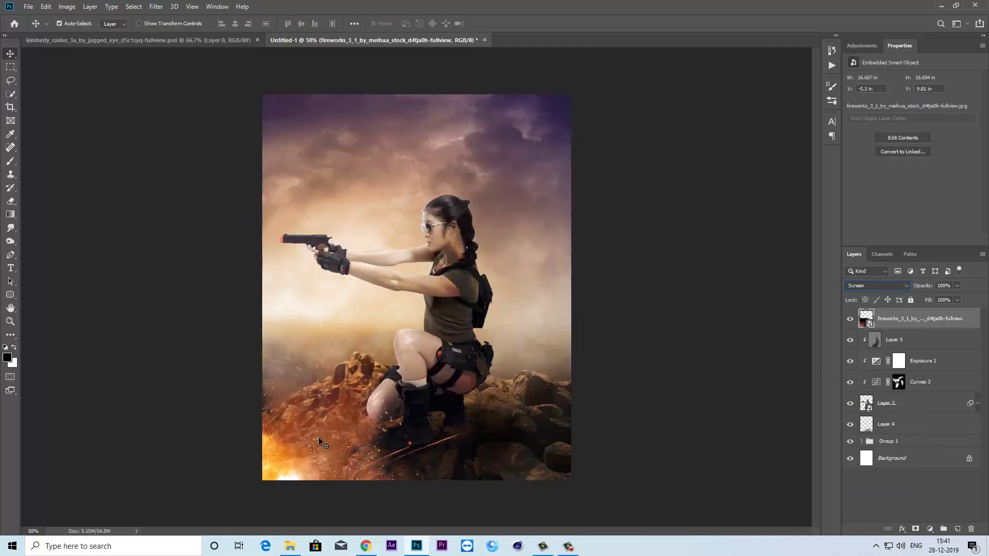
pyautogui.moveTo(301, 442); pyautogui.dragTo(282, 456)
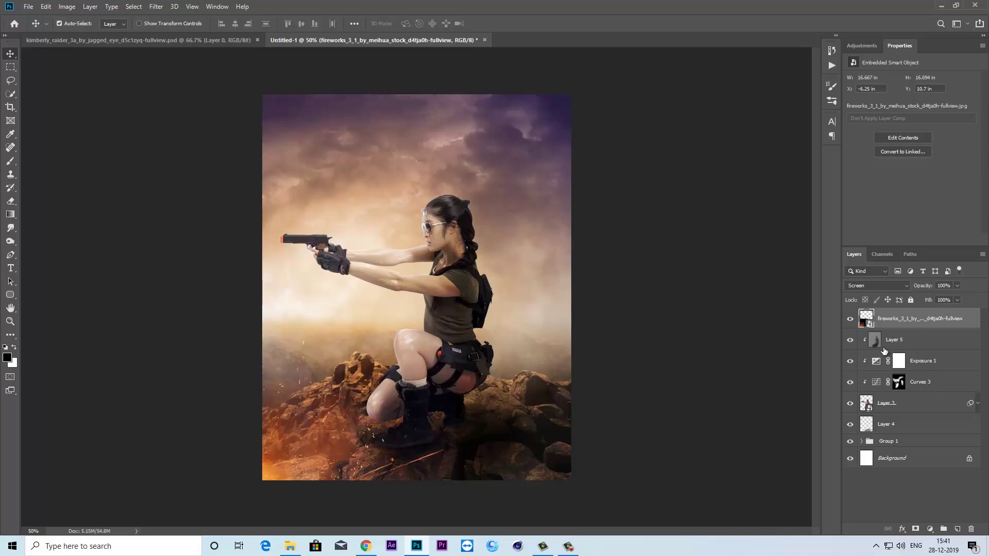
pyautogui.moveTo(305, 450); pyautogui.dragTo(293, 458)
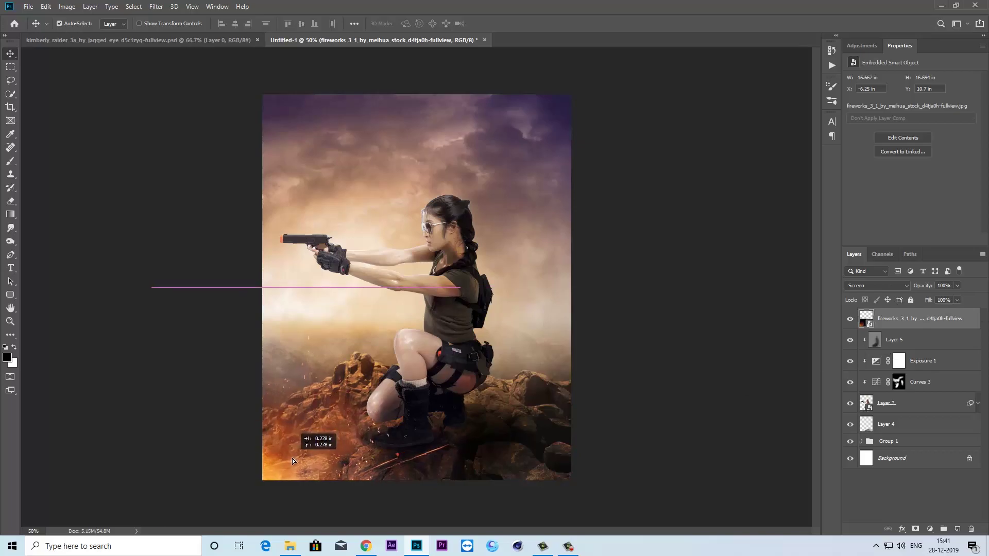
pyautogui.moveTo(292, 458)
pyautogui.mouseDown()
pyautogui.moveTo(279, 462)
pyautogui.moveTo(286, 469)
pyautogui.mouseUp()
# - Scale the fireworks down to about 31% and fit it into the bottom-left corner
pyautogui.hotkey('ctrl', '-')
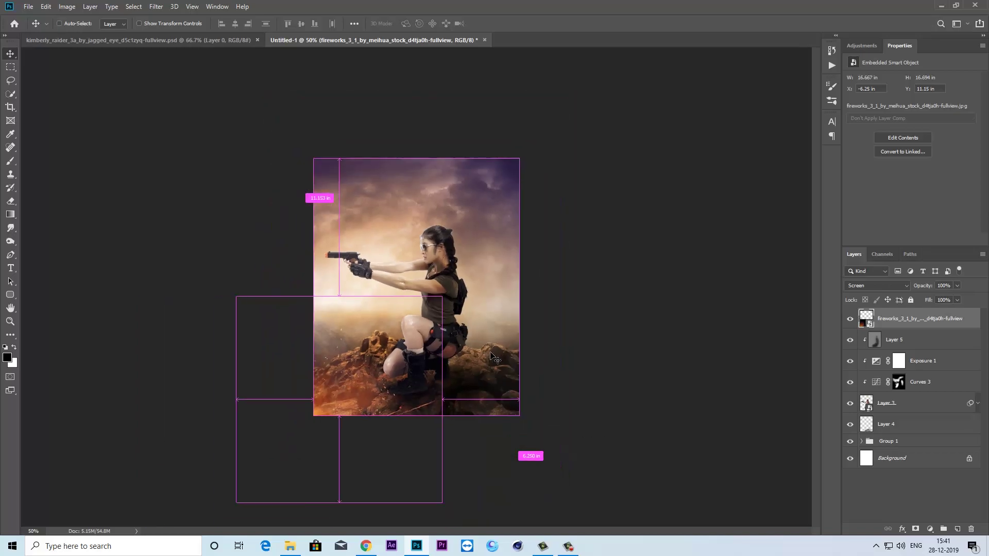
pyautogui.hotkey('ctrl', 't')
pyautogui.moveTo(438, 299); pyautogui.dragTo(412, 315)
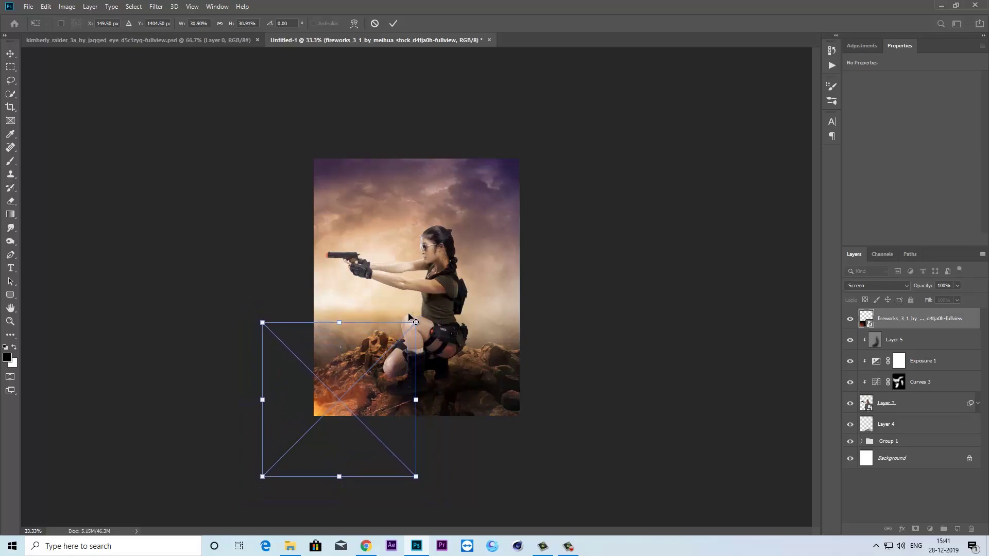
pyautogui.press('Return')
pyautogui.hotkey('ctrl', '+')
pyautogui.moveTo(308, 435); pyautogui.dragTo(310, 440)
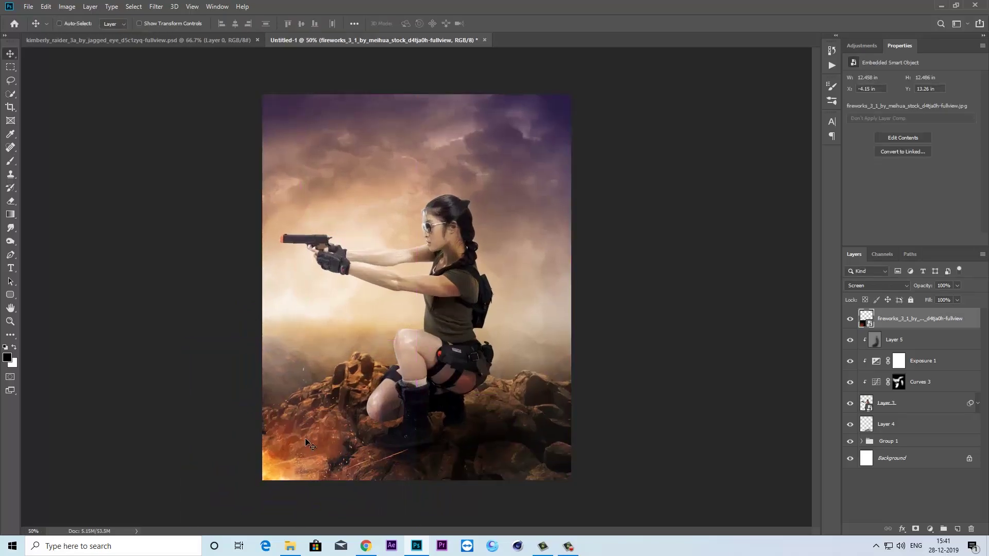
# - Add a layer mask to the fireworks and brush away its glow over the foreground rocks
pyautogui.click(915, 528)
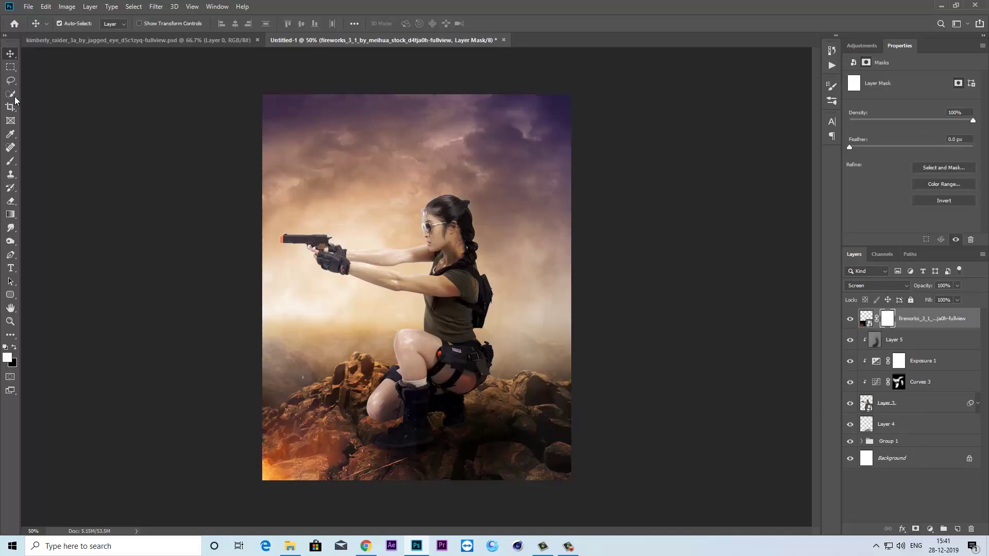
pyautogui.rightClick(15, 163)
pyautogui.click(46, 161)
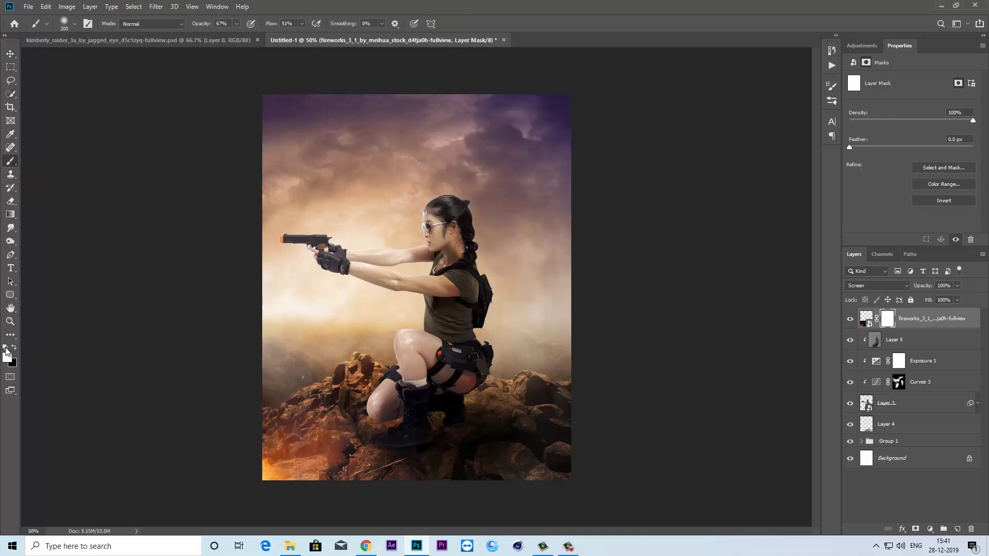
pyautogui.moveTo(275, 371); pyautogui.dragTo(378, 430)
pyautogui.click(920, 322)
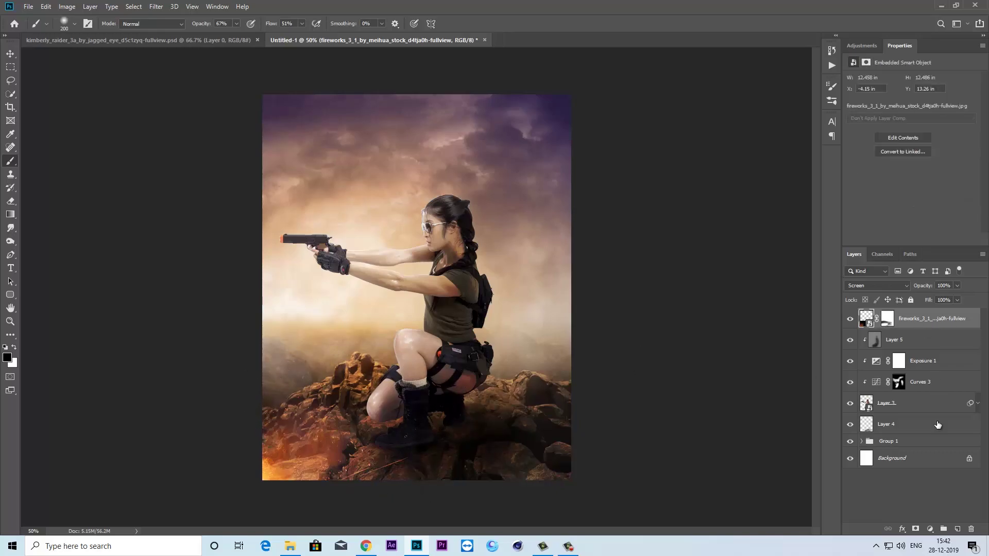
# - Place fire-971046_1920 flipped horizontally at the lower left, rotated about -6.82°
pyautogui.click(29, 7)
pyautogui.click(57, 200)
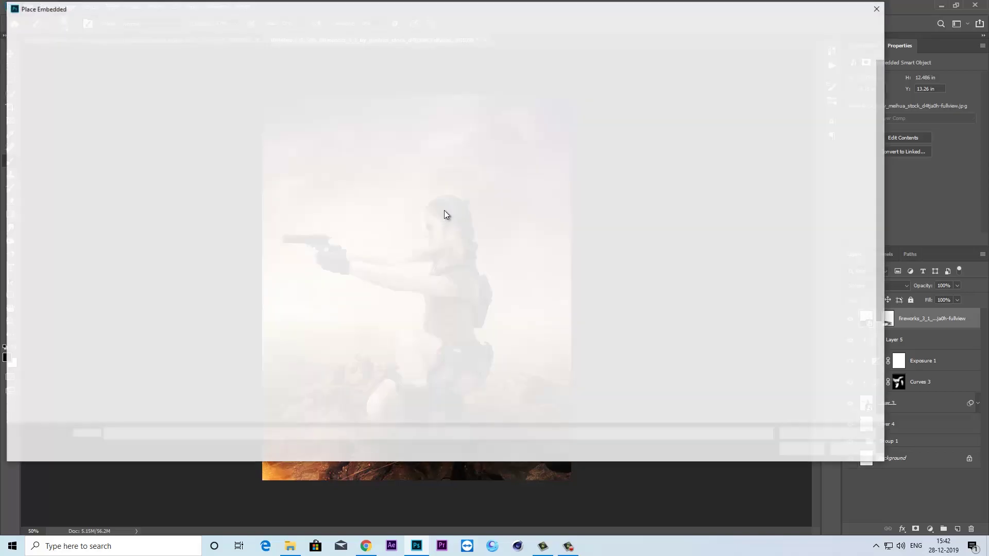
pyautogui.click(231, 165)
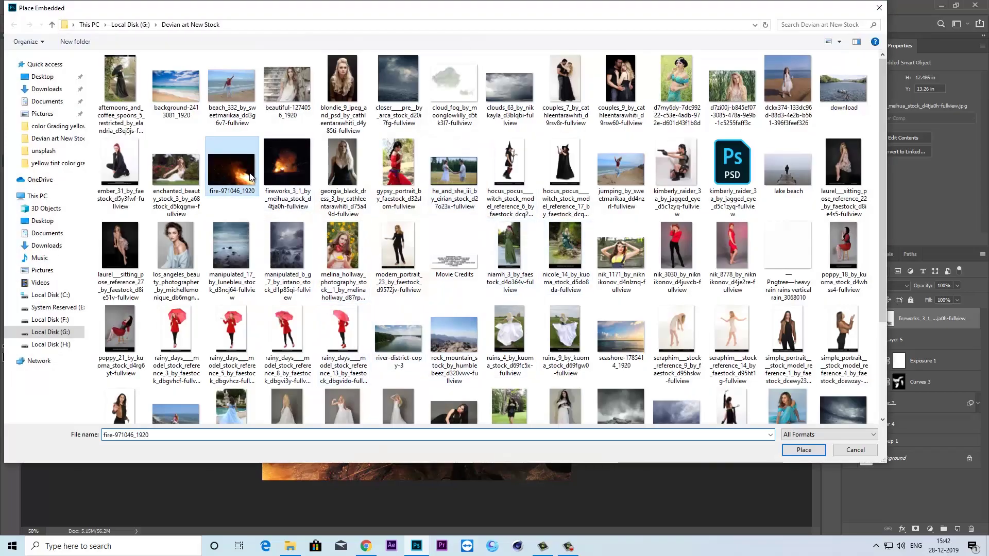
pyautogui.click(790, 450)
pyautogui.rightClick(488, 288)
pyautogui.click(515, 404)
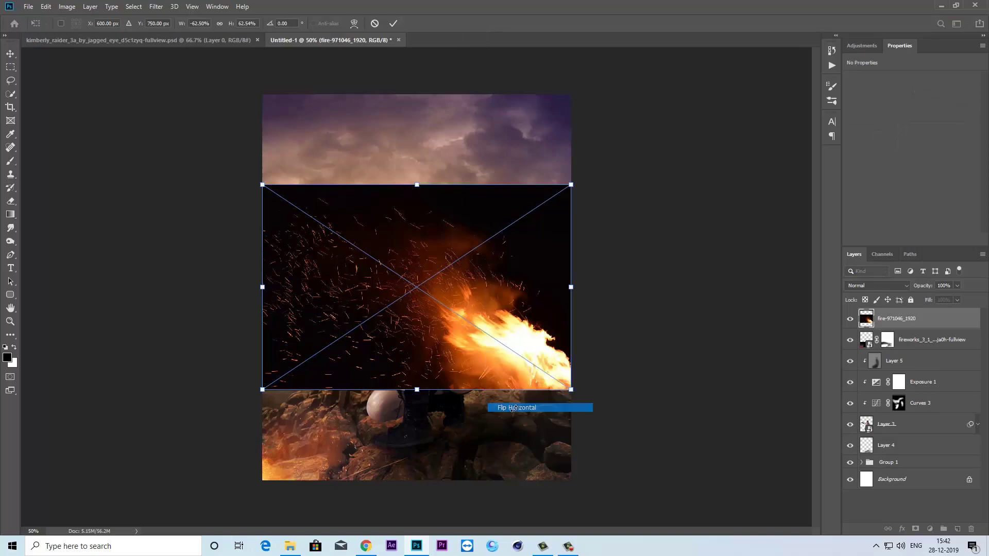
pyautogui.moveTo(454, 310); pyautogui.dragTo(282, 436)
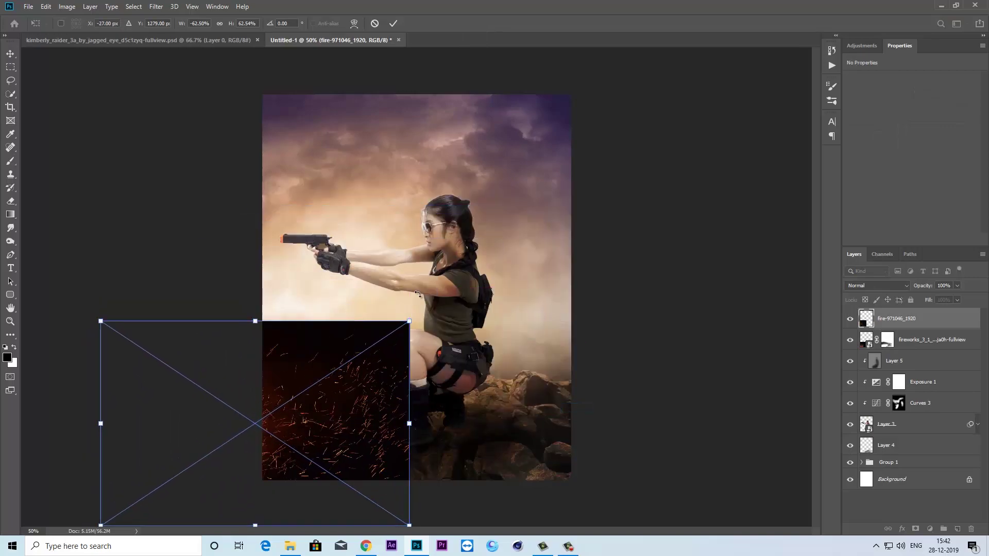
pyautogui.moveTo(304, 438)
pyautogui.mouseDown()
pyautogui.moveTo(341, 390)
pyautogui.moveTo(366, 412)
pyautogui.mouseUp()
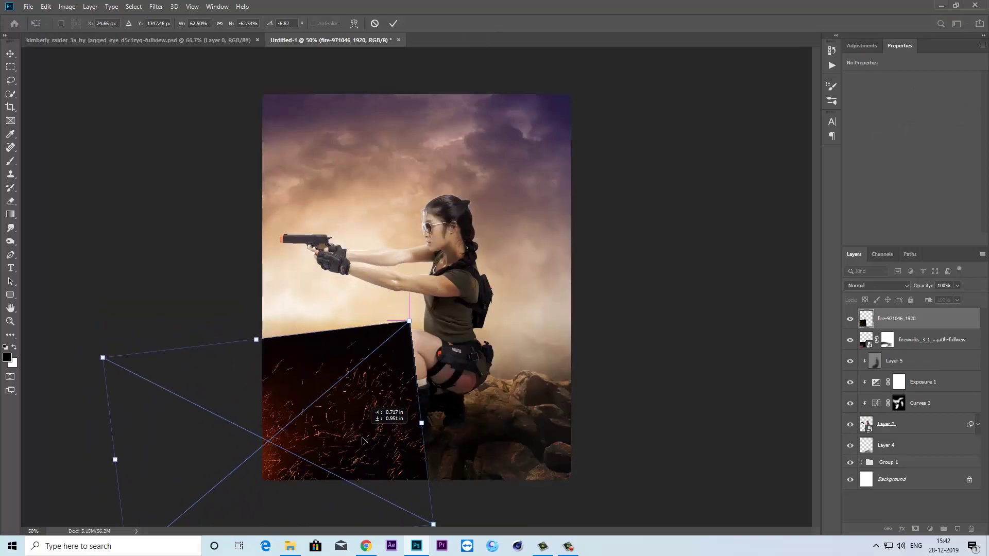
pyautogui.press('Return')
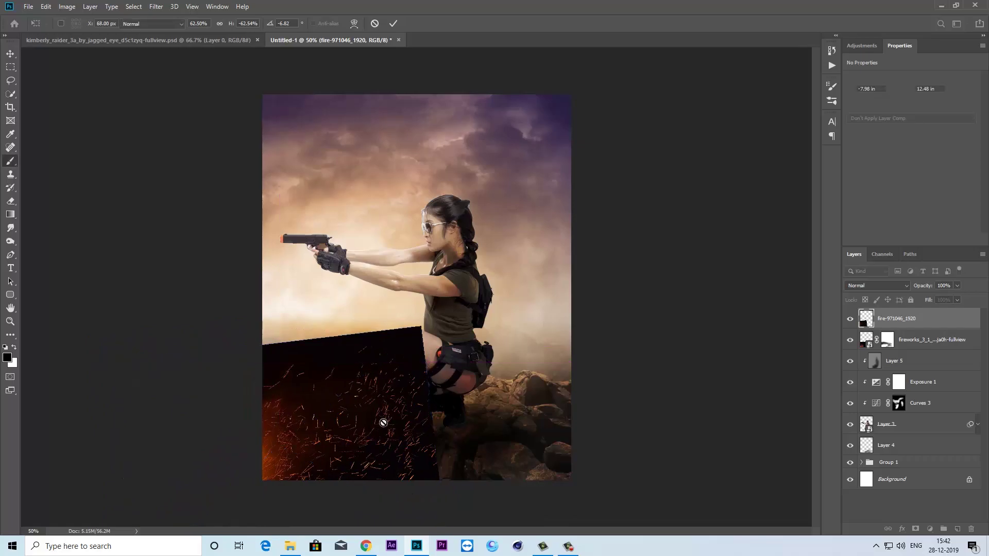
# - Set the fire layer to Screen, add a mask and paint away parts over the rocks
pyautogui.click(875, 286)
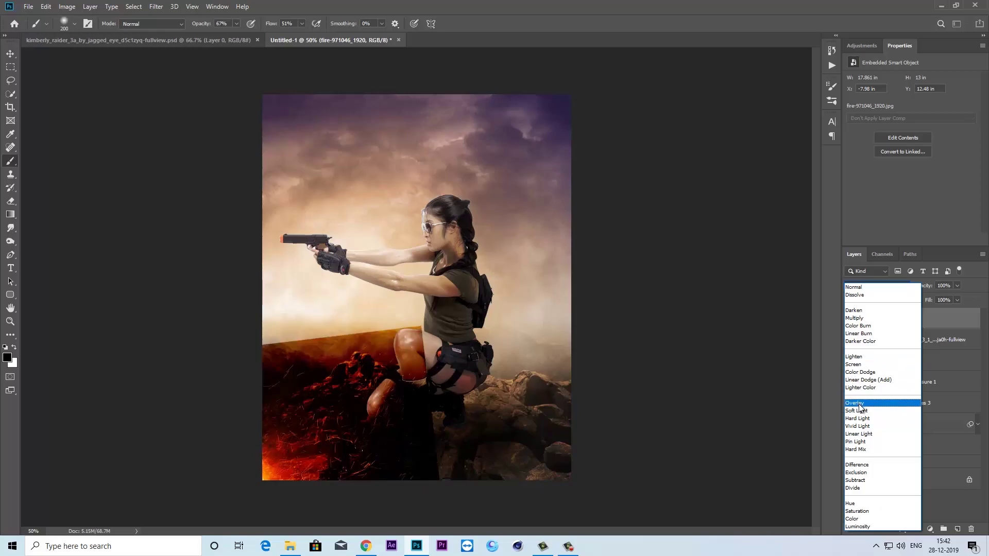
pyautogui.click(856, 365)
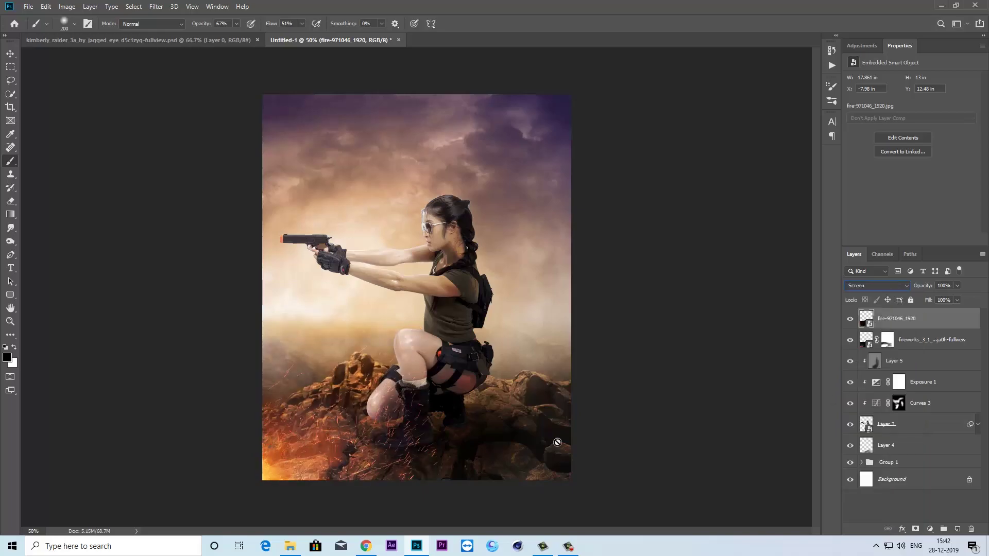
pyautogui.click(915, 529)
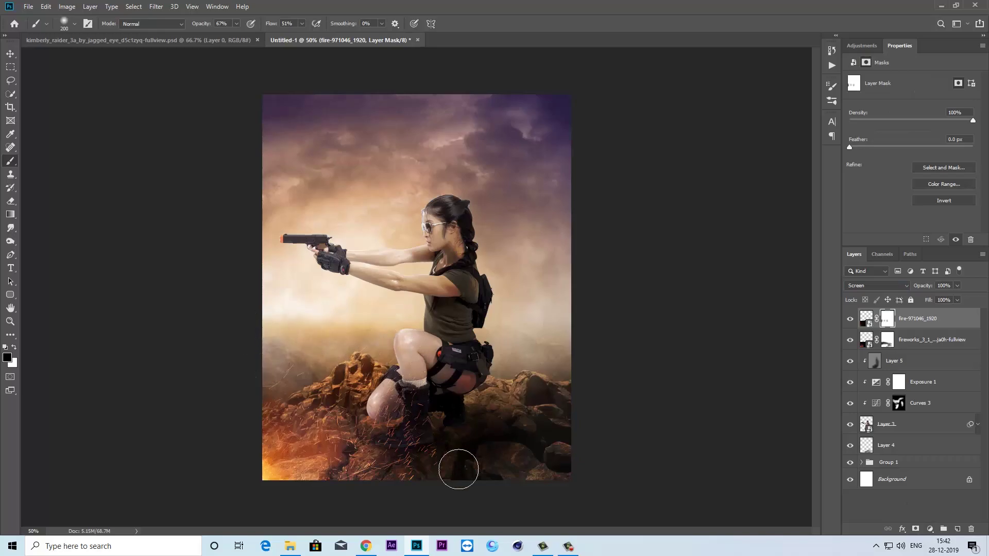
pyautogui.moveTo(457, 468); pyautogui.dragTo(445, 390)
# - Add a Levels adjustment clipped to the fire layer with midtones at 1.20
pyautogui.click(930, 529)
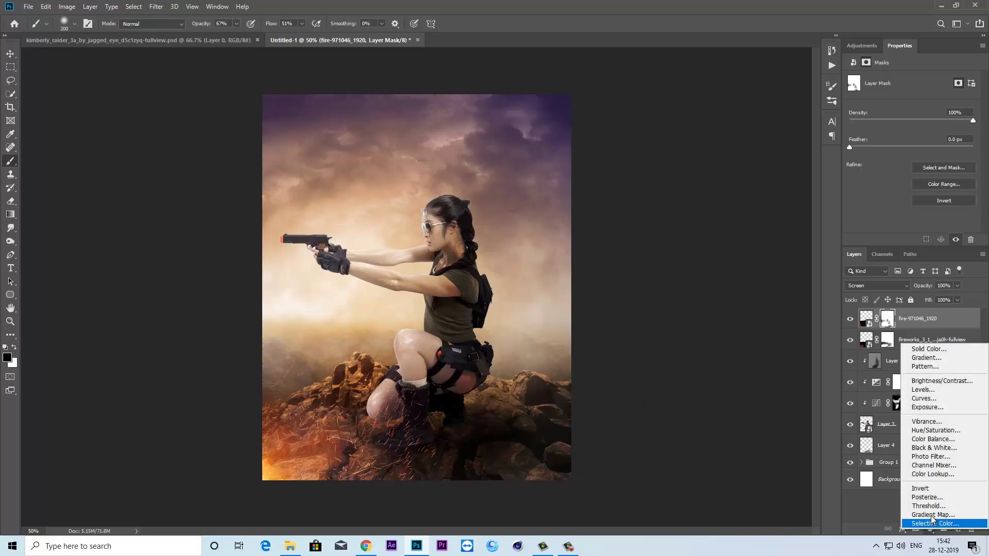
pyautogui.click(929, 393)
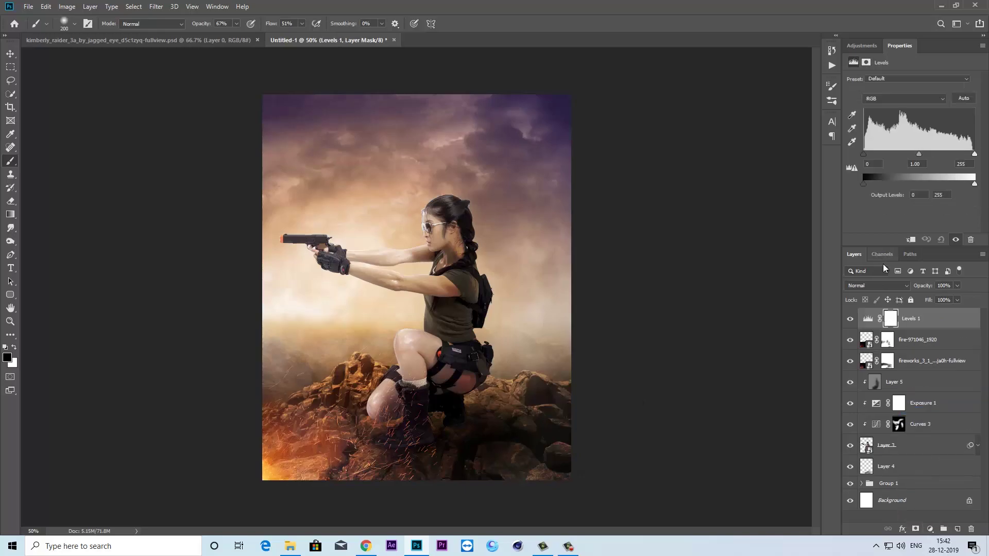
pyautogui.click(911, 239)
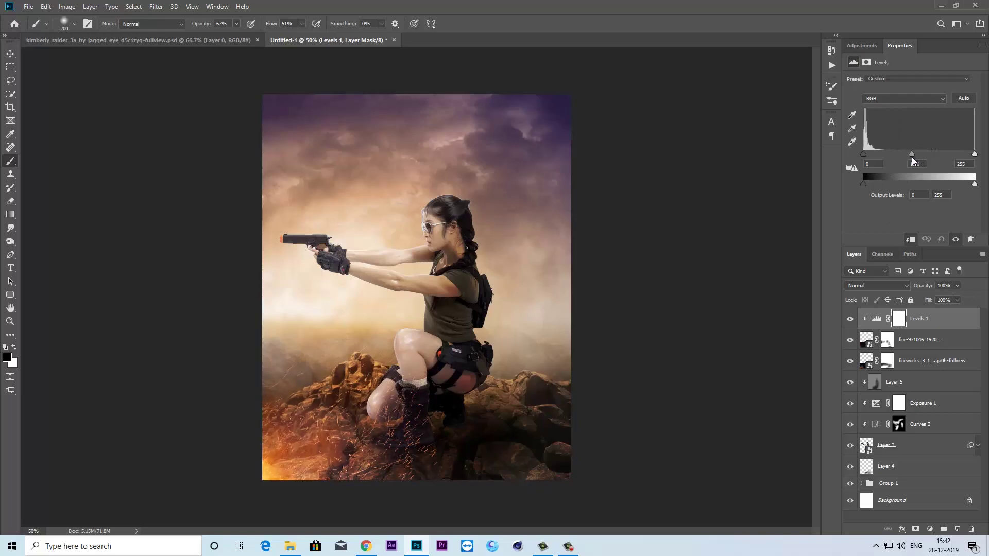
pyautogui.click(910, 156)
# - Enlarge the fire layer to about 116% with Free Transform
pyautogui.click(11, 53)
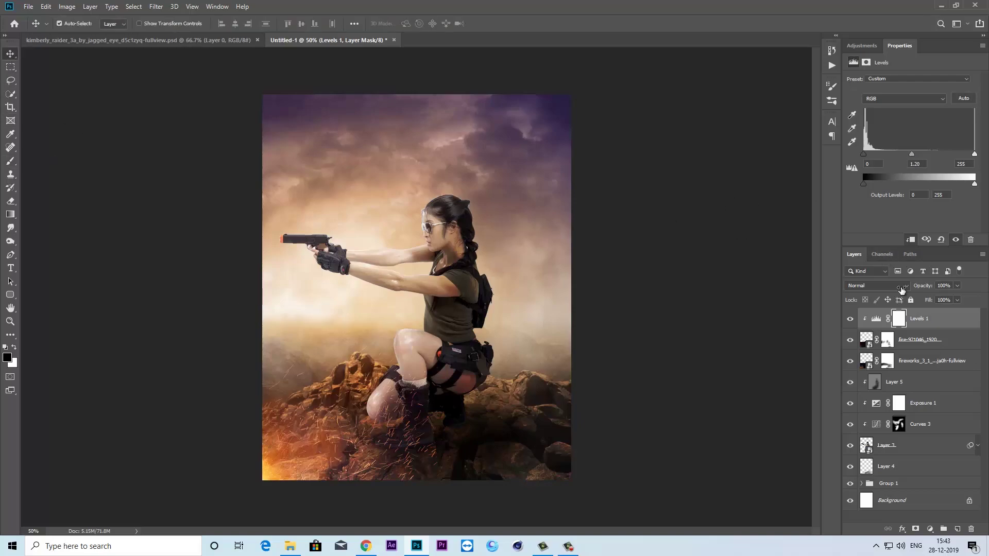
pyautogui.click(887, 339)
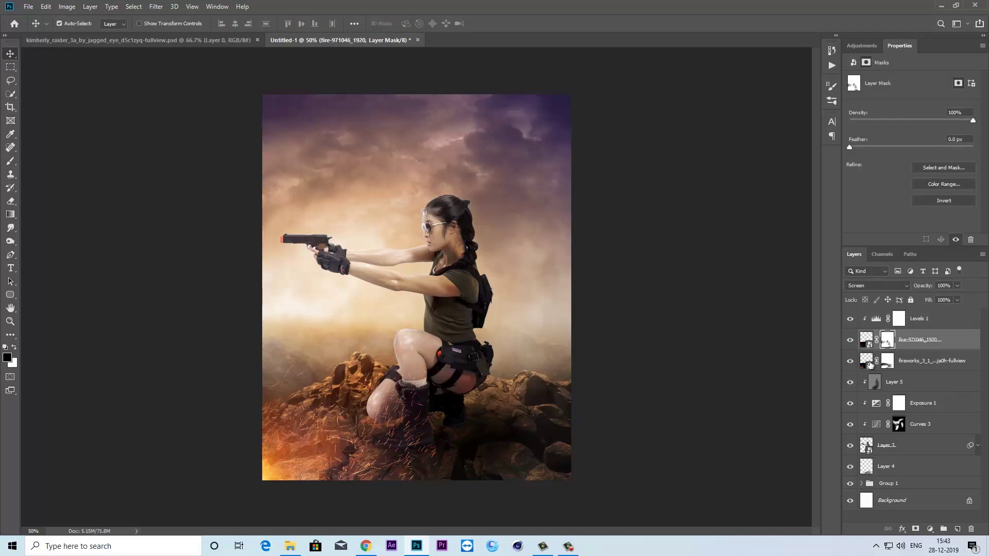
pyautogui.click(10, 160)
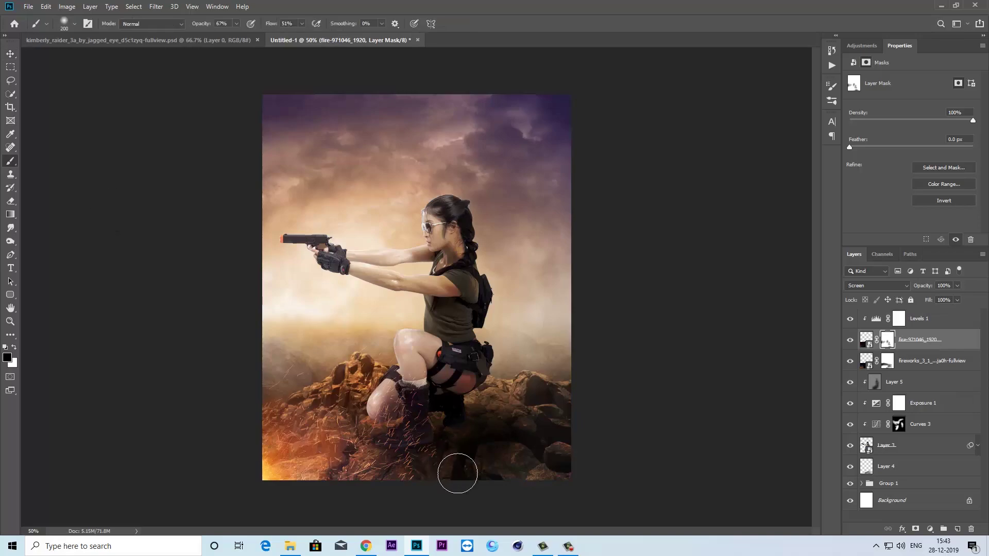
pyautogui.hotkey('ctrl', 't')
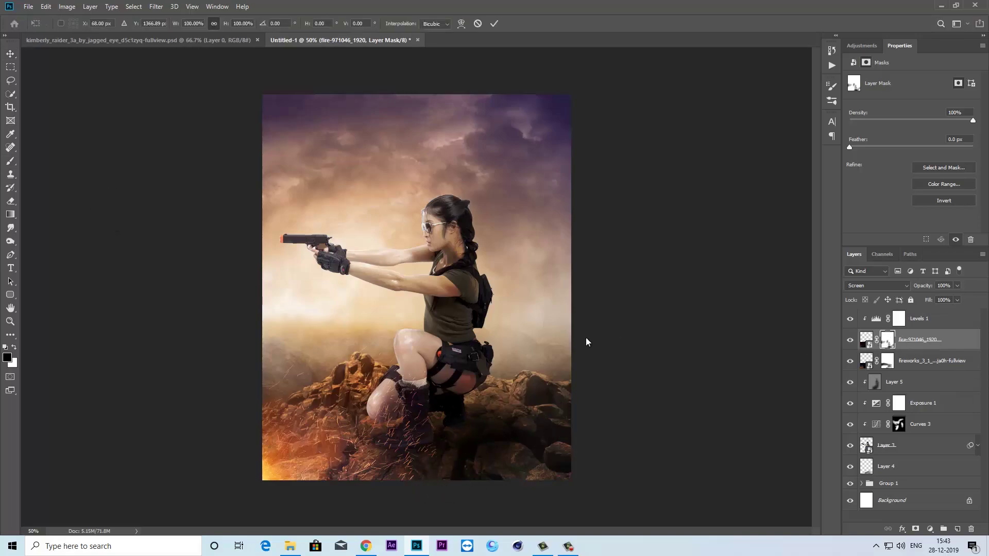
pyautogui.moveTo(441, 328); pyautogui.dragTo(468, 308)
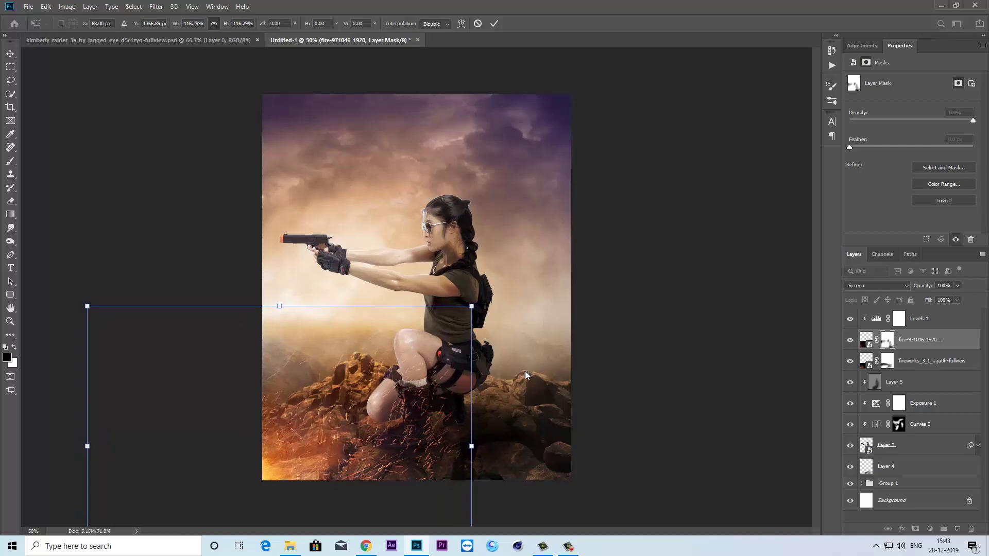
pyautogui.press('Return')
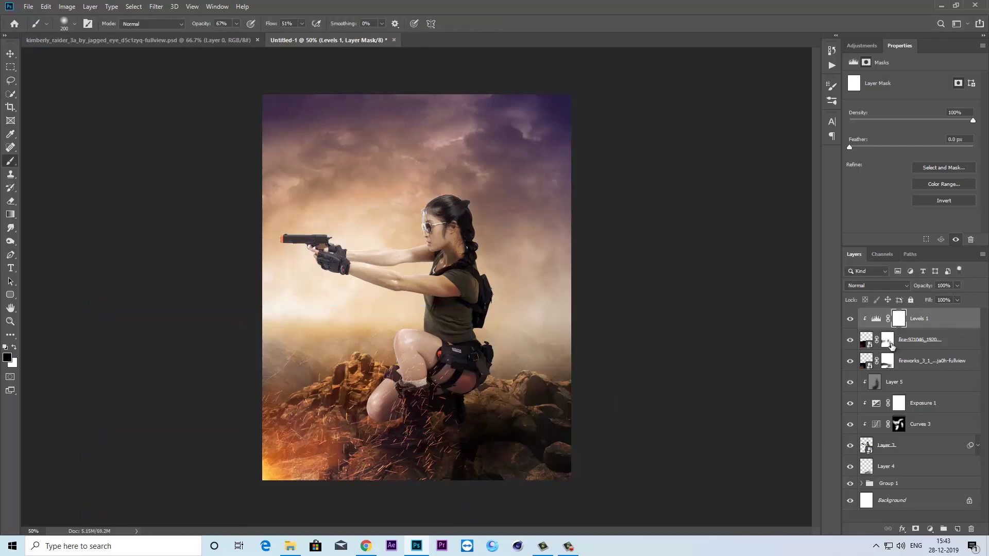
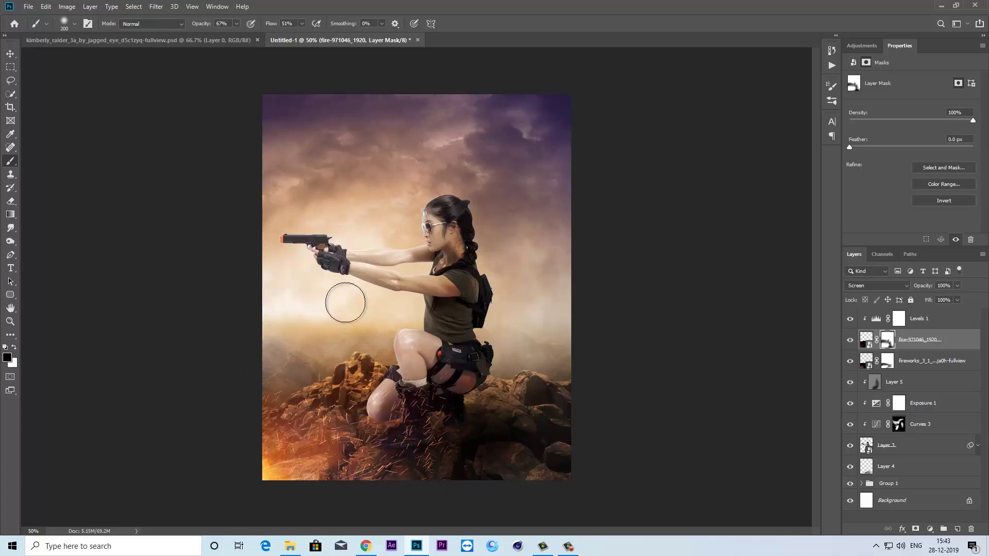
# - Compare the fire layer on and off, select Levels 1, and zoom out to the whole poster
pyautogui.click(849, 341)
pyautogui.click(849, 341)
pyautogui.click(850, 341)
pyautogui.click(849, 342)
pyautogui.click(934, 319)
pyautogui.hotkey('ctrl', '-')
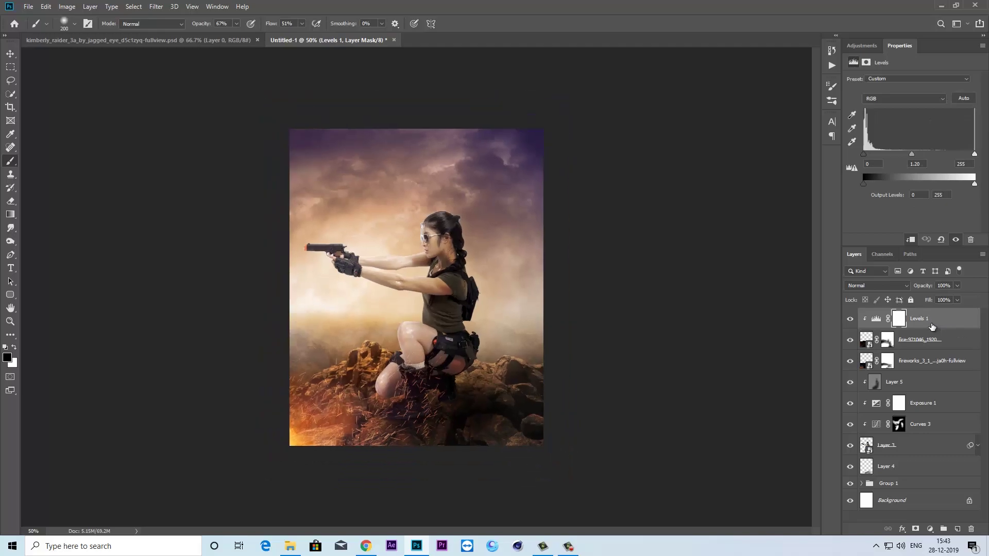
pyautogui.click(931, 530)
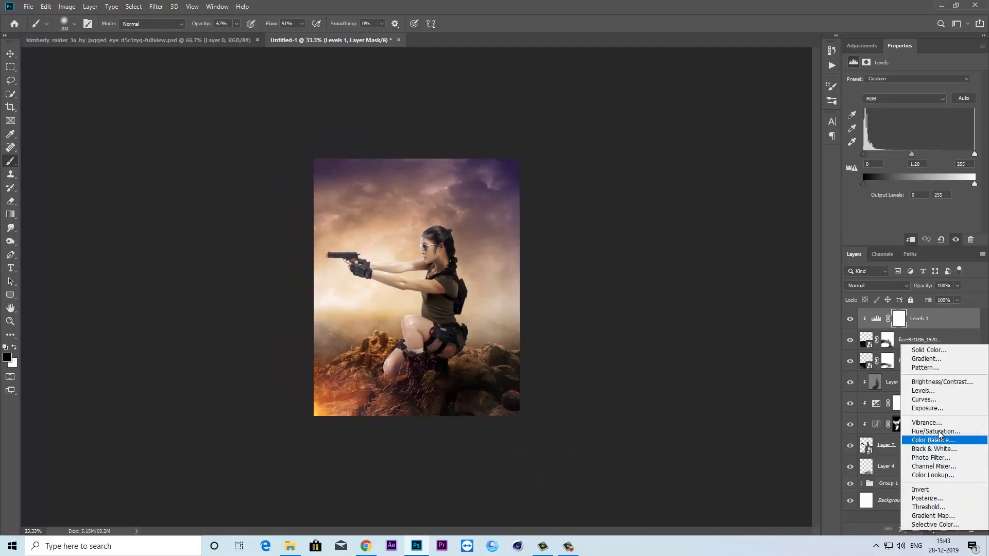
# - Add an Exposure 2 adjustment layer with Offset +0.0268 to lighten and haze the poster
pyautogui.click(926, 412)
pyautogui.moveTo(910, 126); pyautogui.dragTo(916, 124)
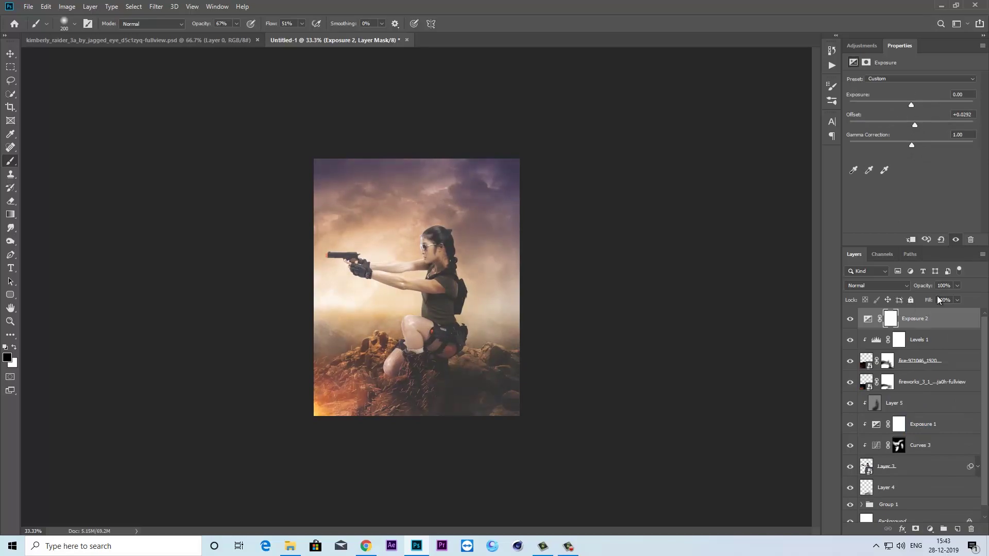
pyautogui.hotkey('ctrl', '+')
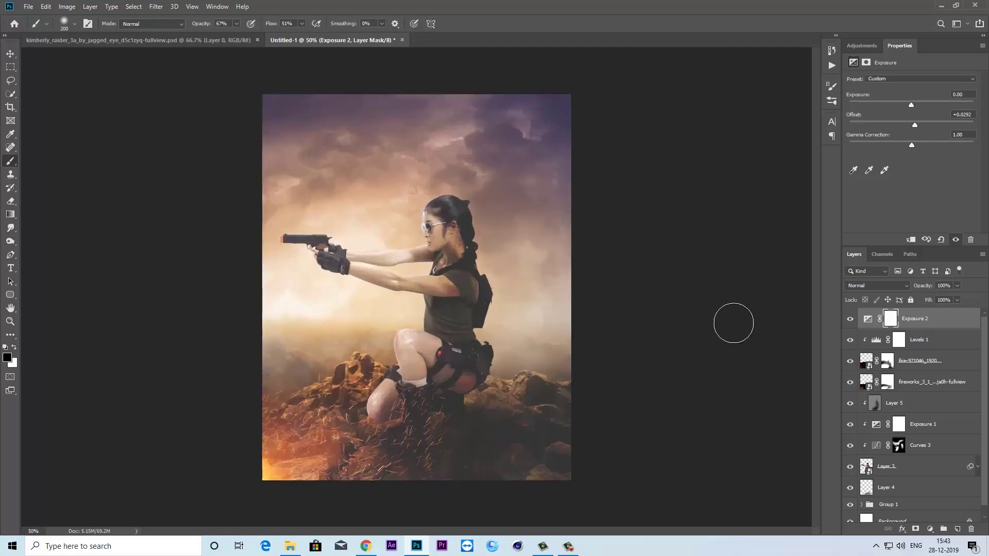
pyautogui.click(864, 46)
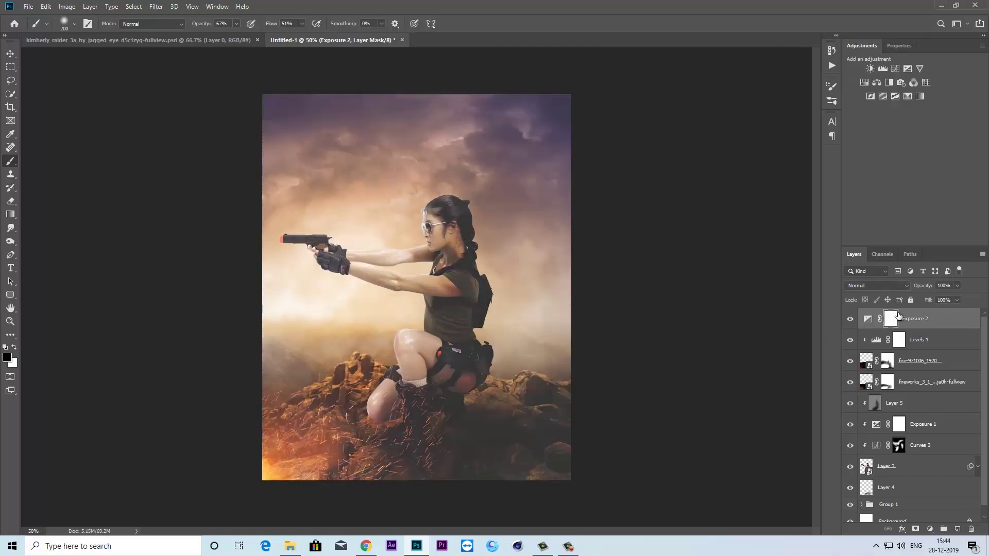
pyautogui.click(867, 318)
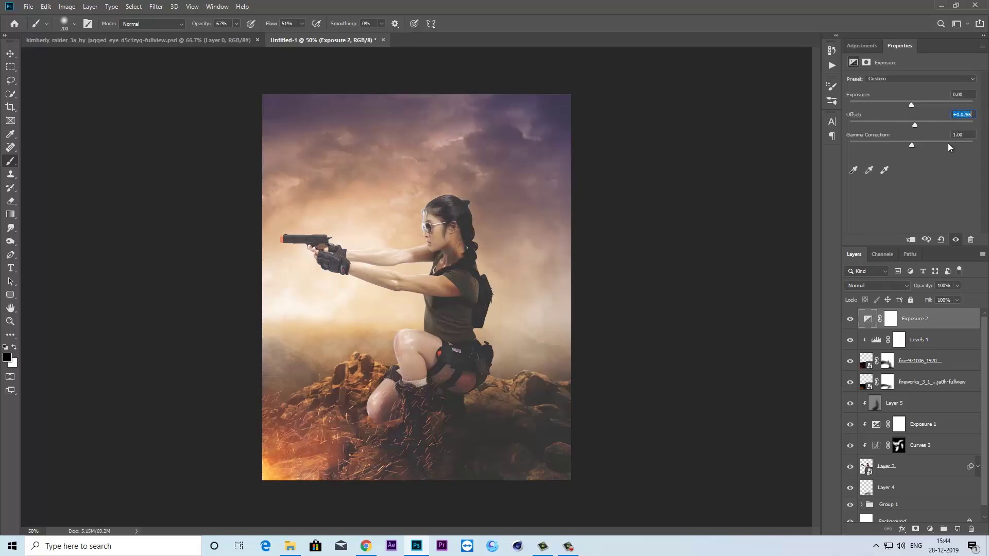
pyautogui.press('Down')
pyautogui.click(850, 320)
# - Expand Group 1 to show its layers
pyautogui.scroll(-1, 985, 379)
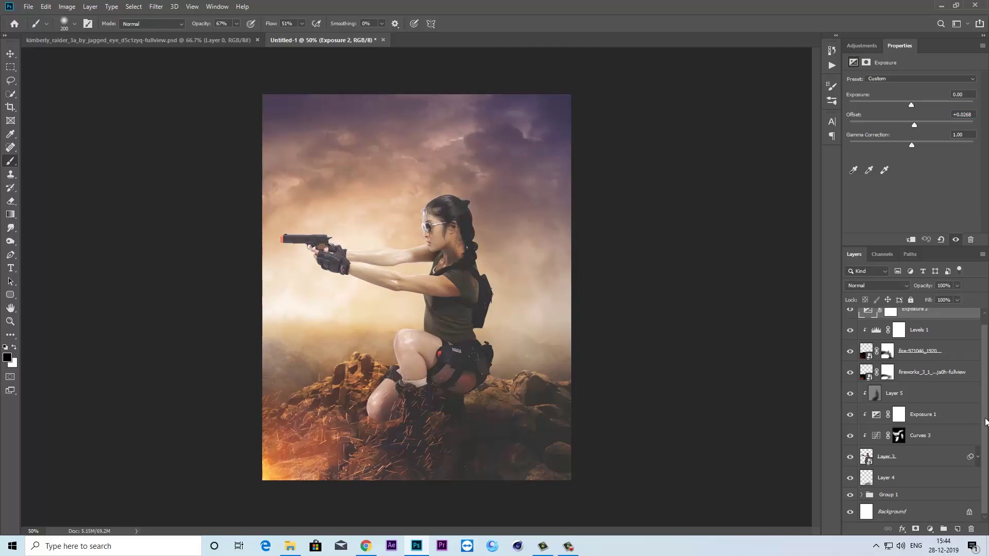
pyautogui.click(862, 495)
pyautogui.scroll(-5, 986, 386)
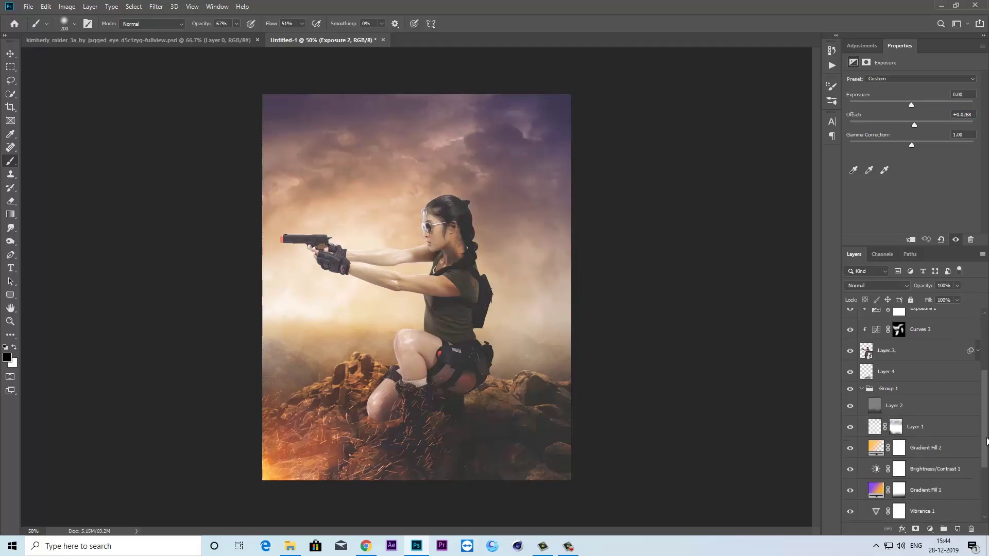
# - Duplicate Gradient Fill 2, move the copy to the top, and set its opacity to 38%
pyautogui.click(850, 423)
pyautogui.click(931, 423)
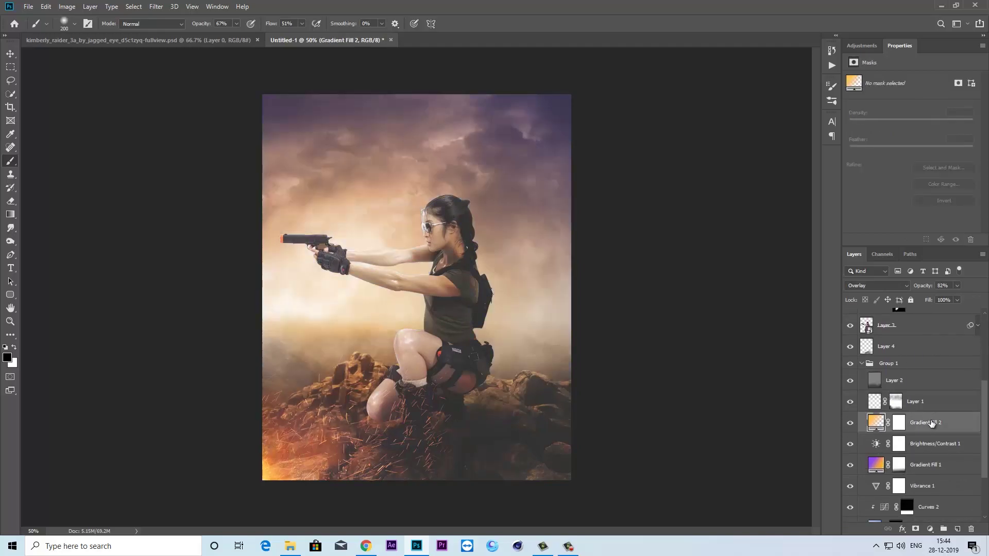
pyautogui.hotkey('ctrl', 'j')
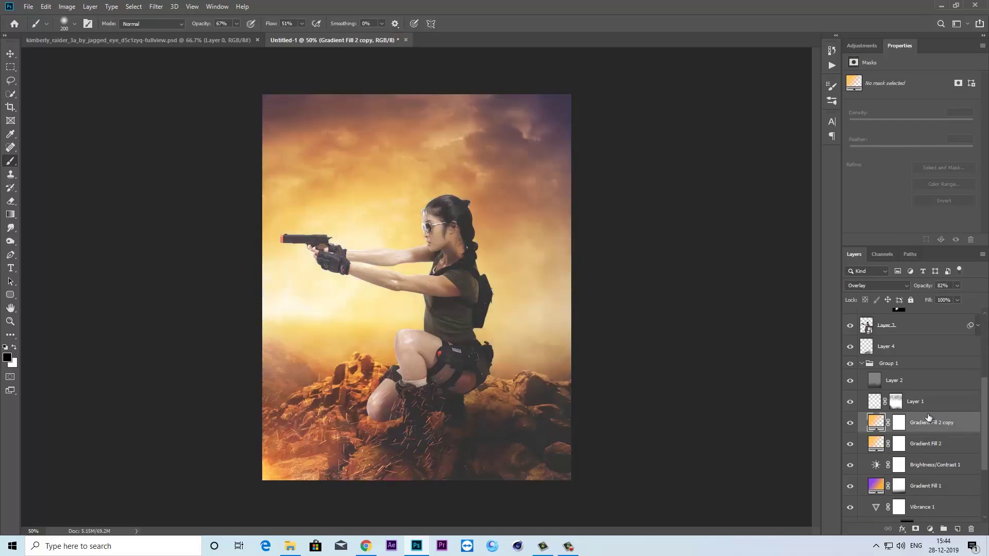
pyautogui.scroll(3, 924, 330)
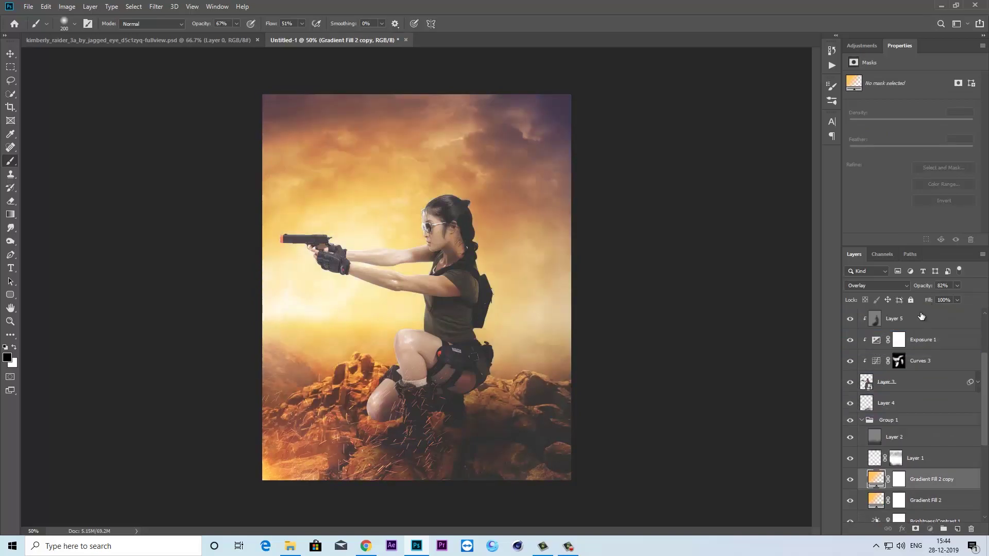
pyautogui.hotkey('ctrl', 'shift', ']')
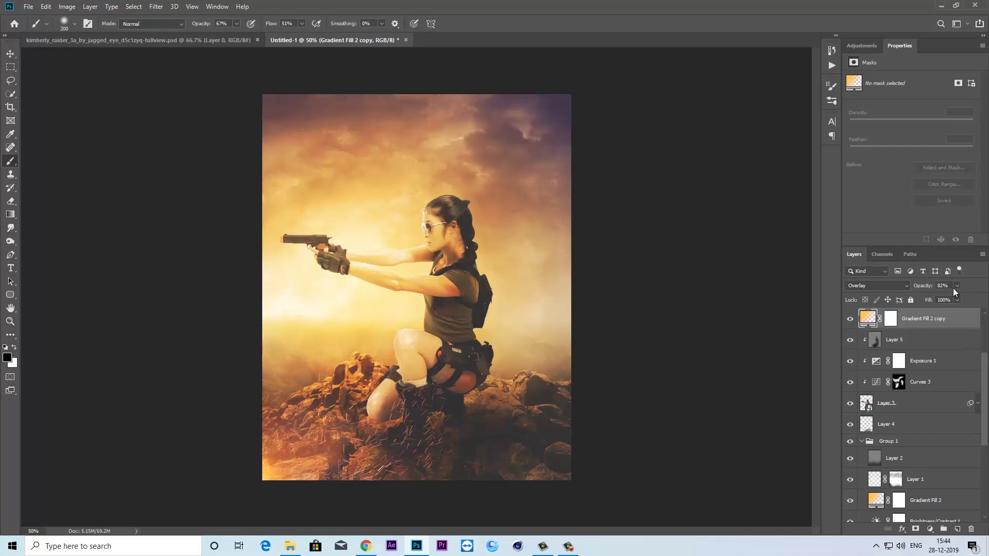
pyautogui.moveTo(939, 298); pyautogui.dragTo(935, 299)
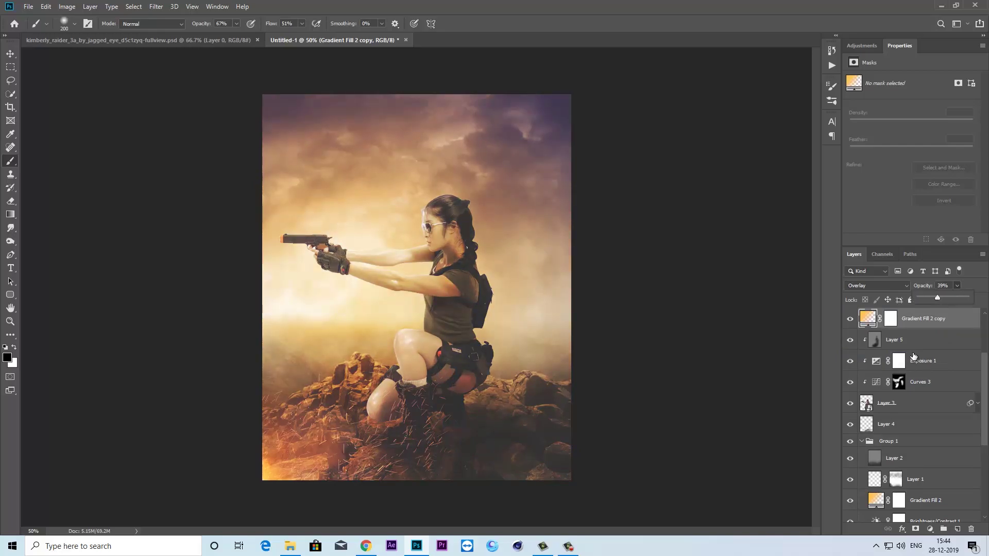
pyautogui.moveTo(937, 298); pyautogui.dragTo(937, 298)
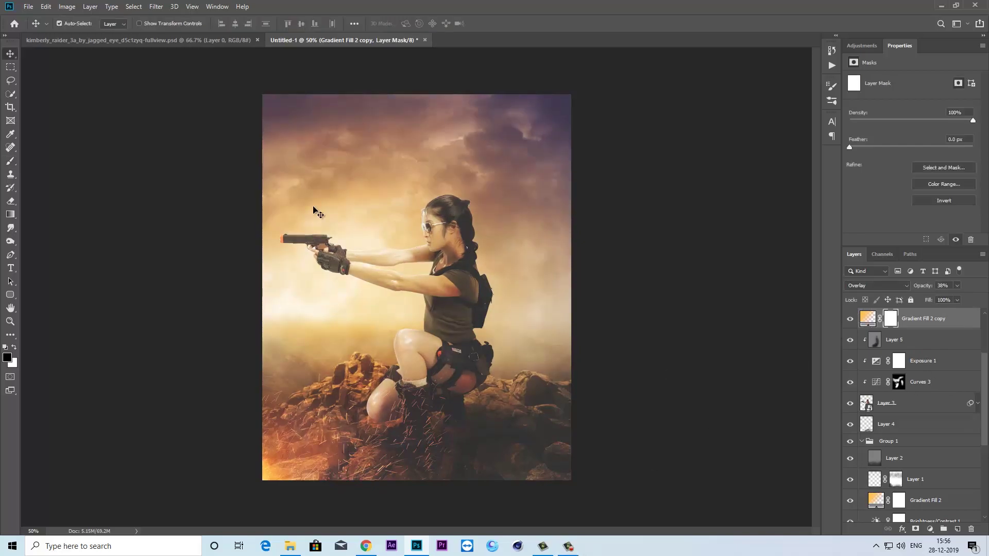
# - Place the lens flare image in Screen mode, scaled to about 32% over the pistol's muzzle
pyautogui.click(29, 7)
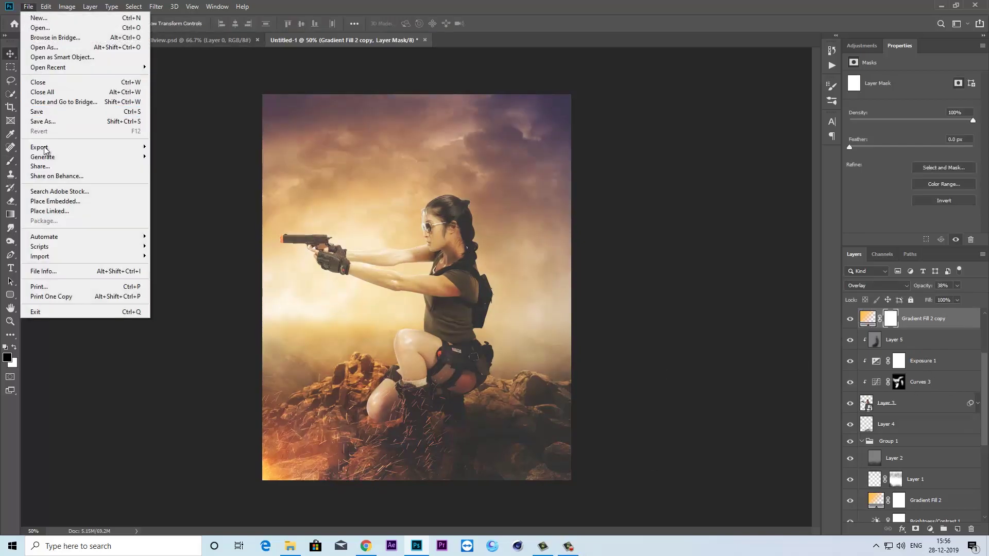
pyautogui.click(49, 199)
pyautogui.moveTo(879, 191); pyautogui.dragTo(880, 195)
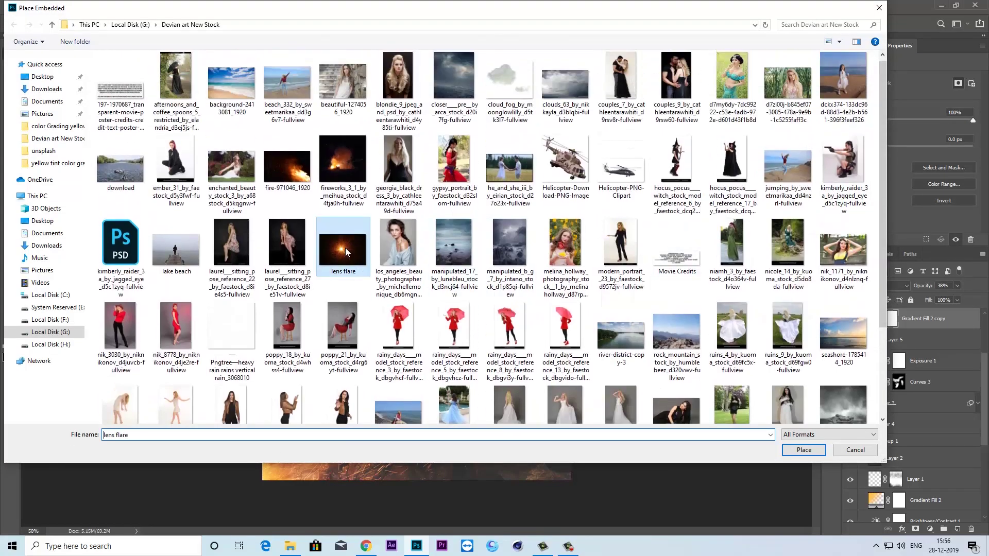
pyautogui.click(803, 450)
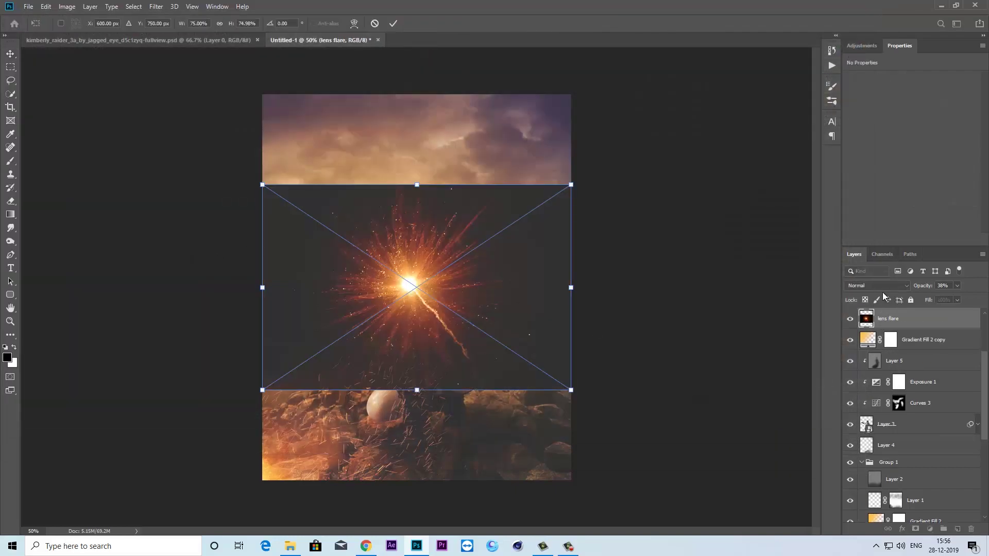
pyautogui.click(876, 285)
pyautogui.click(878, 341)
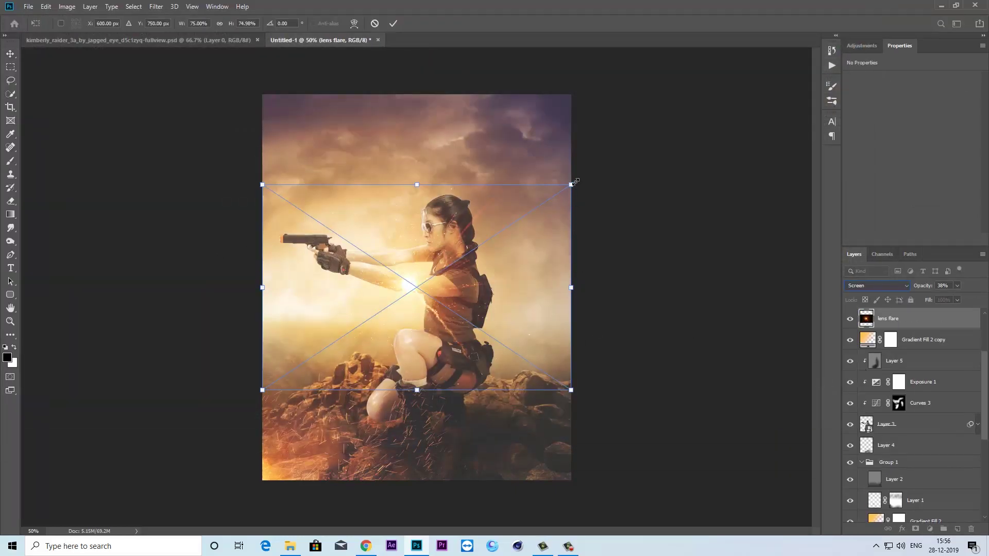
pyautogui.moveTo(574, 181); pyautogui.dragTo(482, 243)
pyautogui.moveTo(410, 275); pyautogui.dragTo(278, 231)
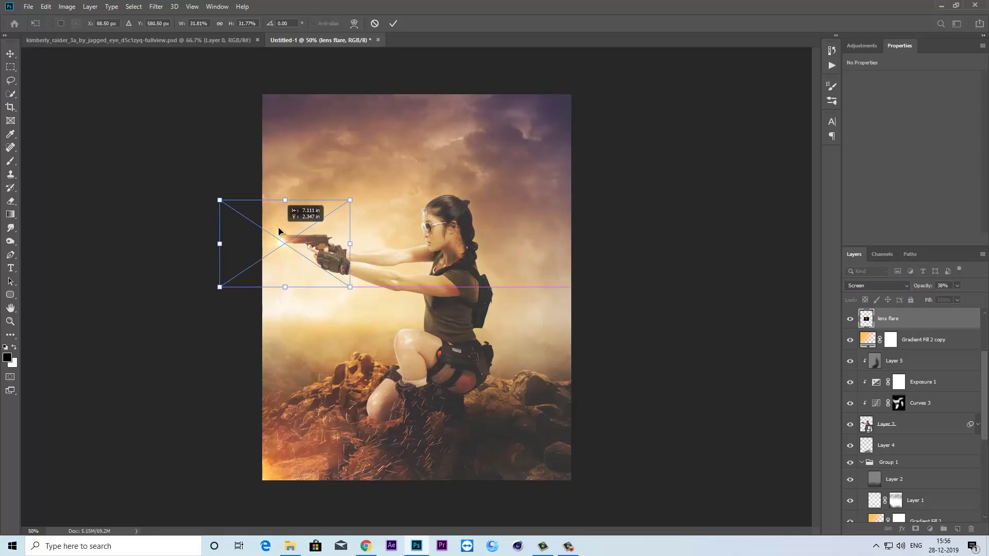
pyautogui.press('Return')
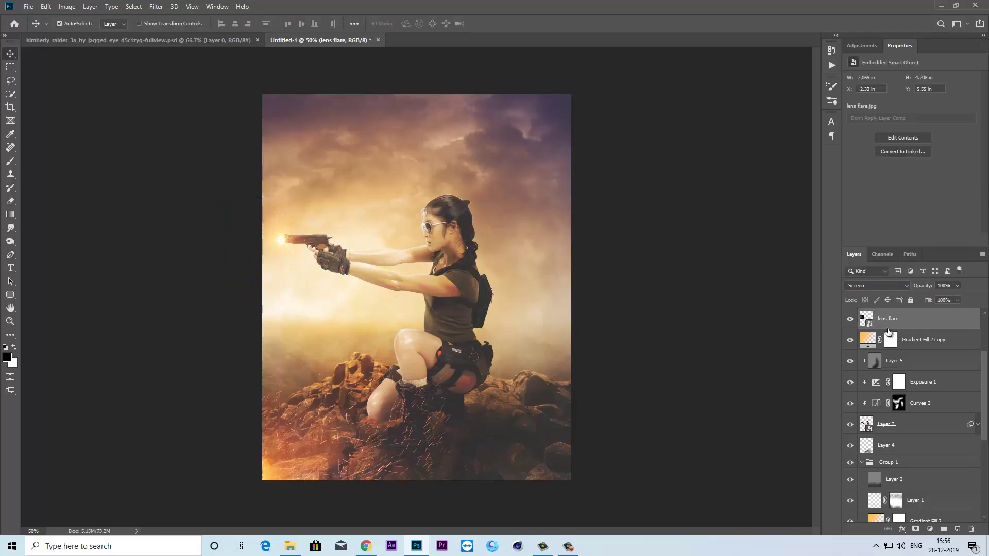
# - Soften the flare with a Gaussian Blur and nudge it right and up into place
pyautogui.click(155, 6)
pyautogui.moveTo(171, 133)
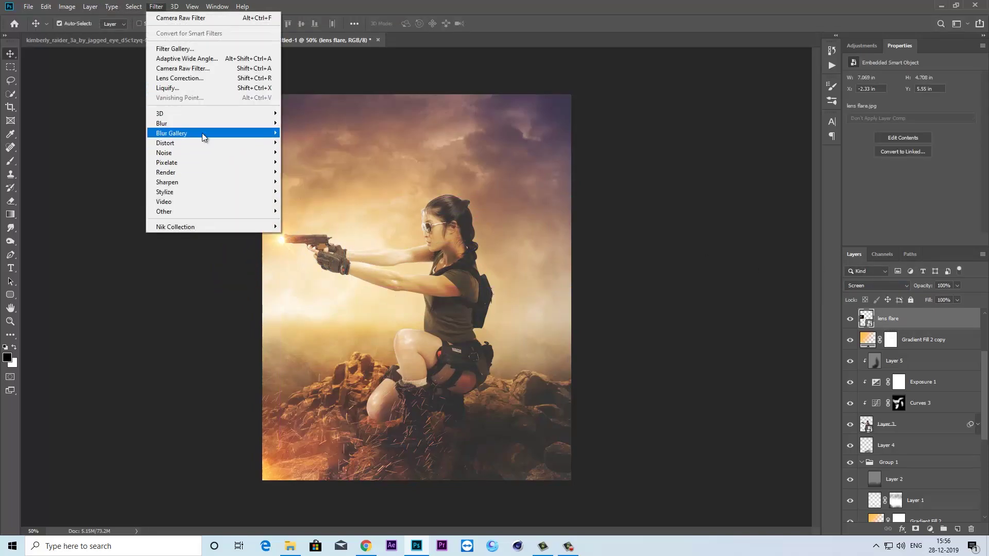
pyautogui.click(304, 163)
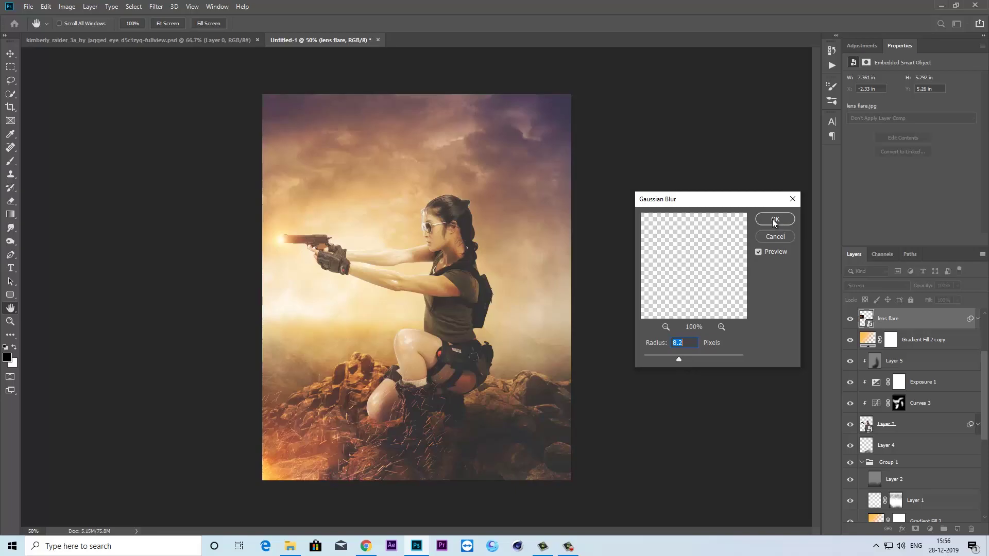
pyautogui.click(774, 220)
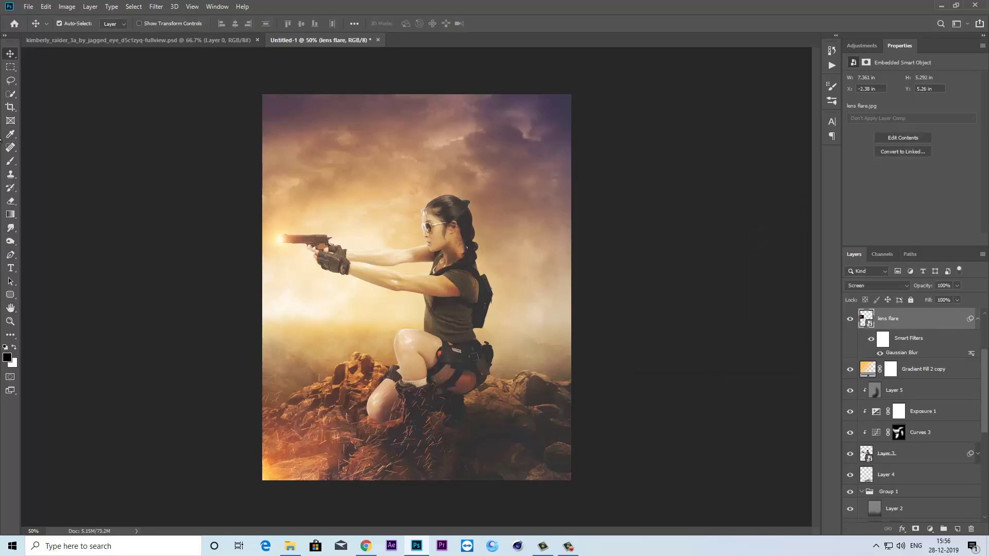
pyautogui.press('Right')
pyautogui.press('Right')
pyautogui.press('Right')
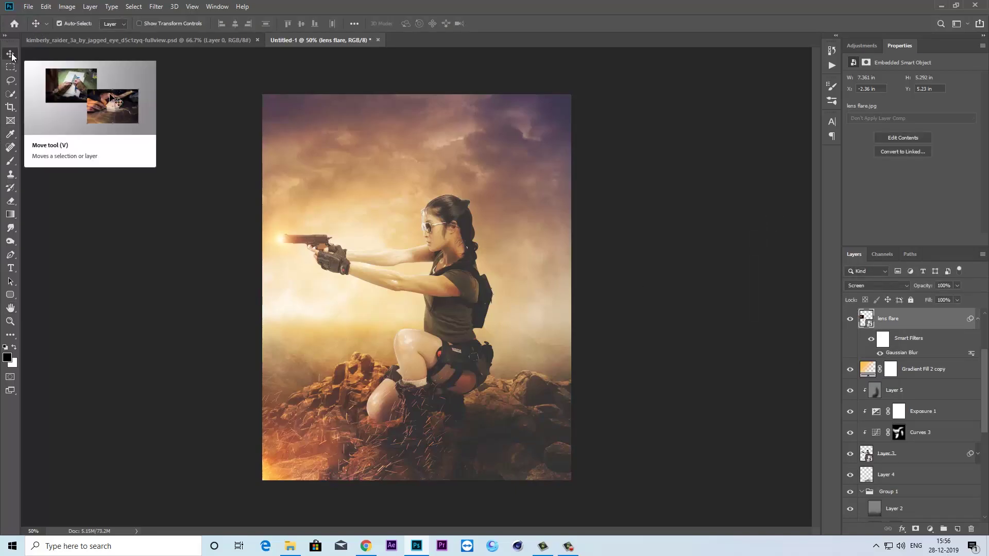
pyautogui.press('Right')
pyautogui.press('Right')
pyautogui.press('Up')
pyautogui.press('Up')
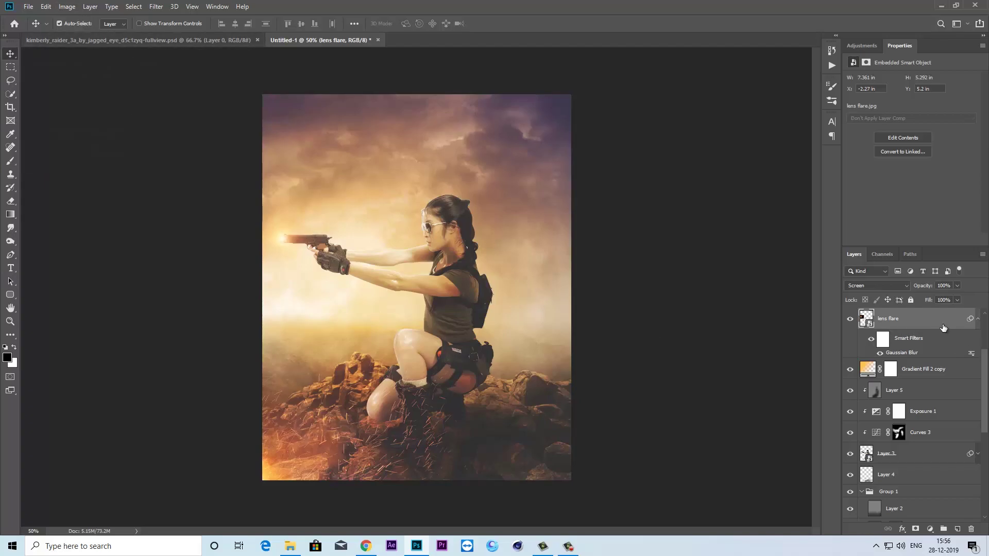
# - Place the helicopter image and shrink it into the poster's top-right corner
pyautogui.click(28, 7)
pyautogui.click(72, 203)
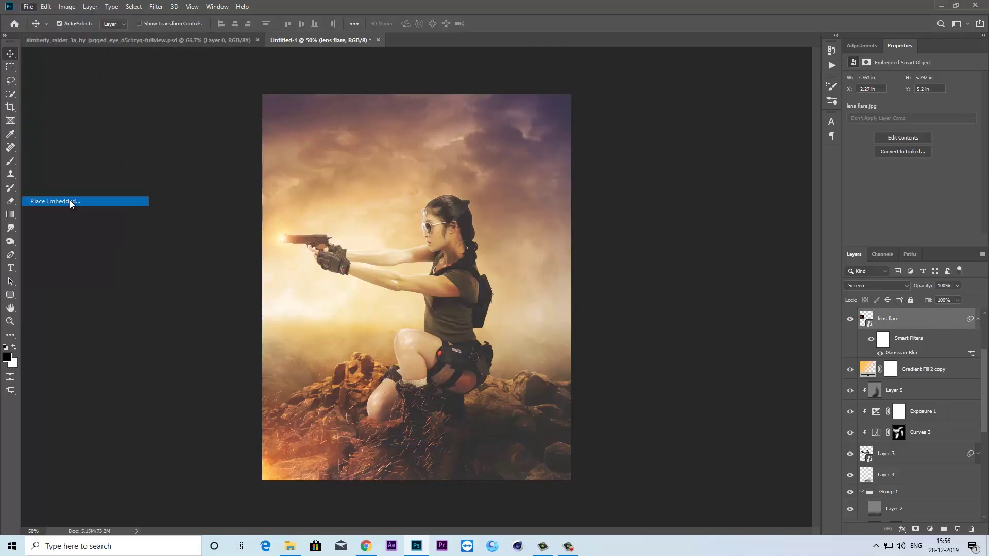
pyautogui.click(562, 169)
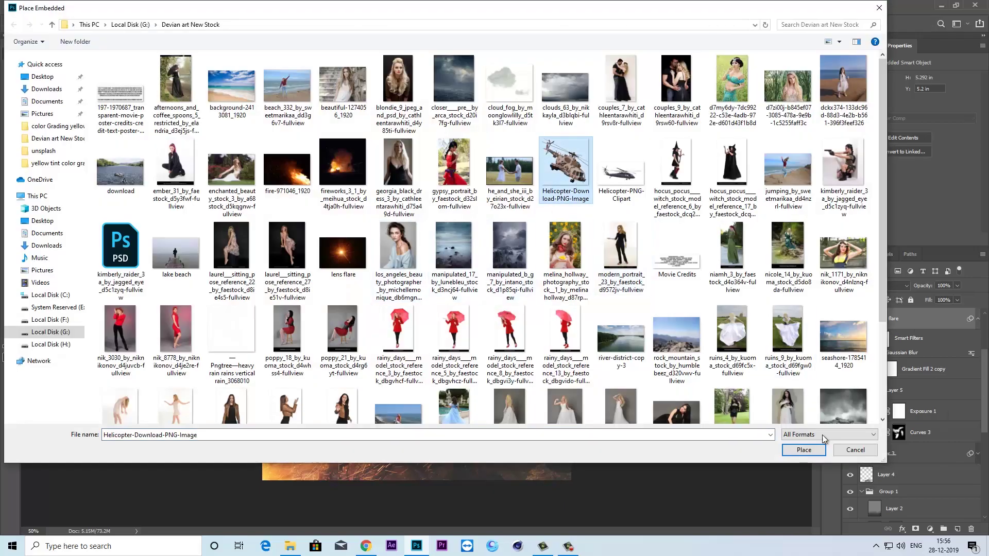
pyautogui.click(803, 449)
pyautogui.moveTo(574, 442); pyautogui.dragTo(463, 333)
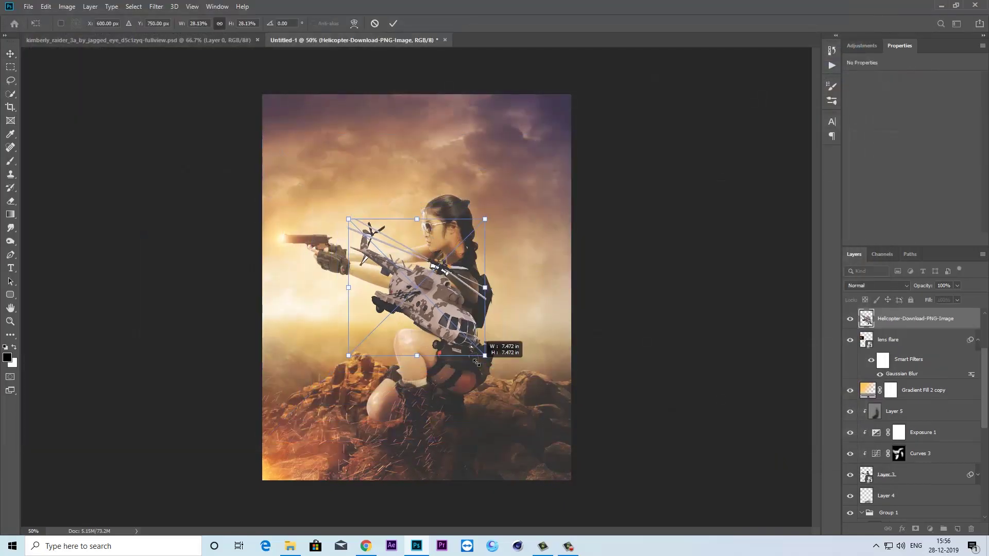
pyautogui.moveTo(418, 288); pyautogui.dragTo(524, 140)
pyautogui.moveTo(573, 192); pyautogui.dragTo(569, 187)
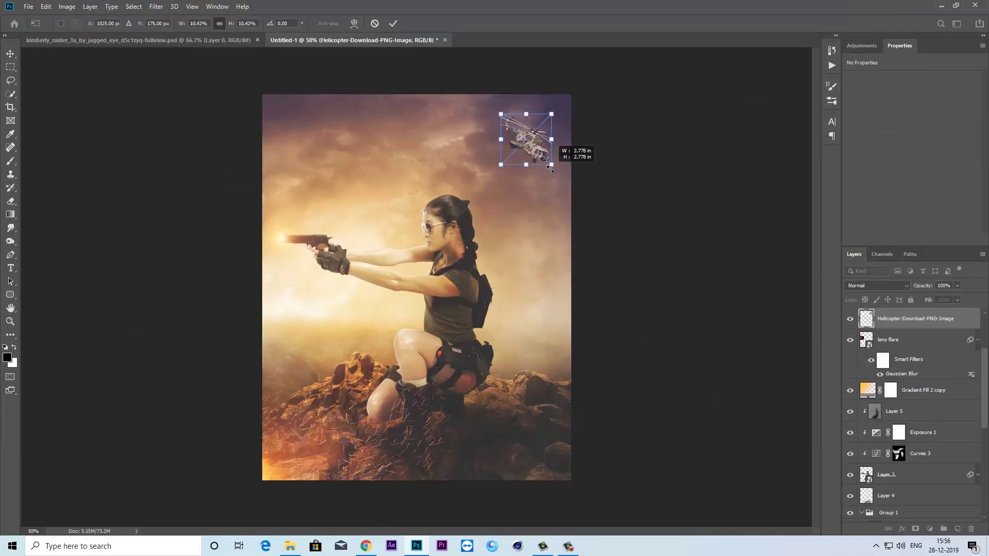
pyautogui.moveTo(544, 157); pyautogui.dragTo(554, 149)
pyautogui.press('Return')
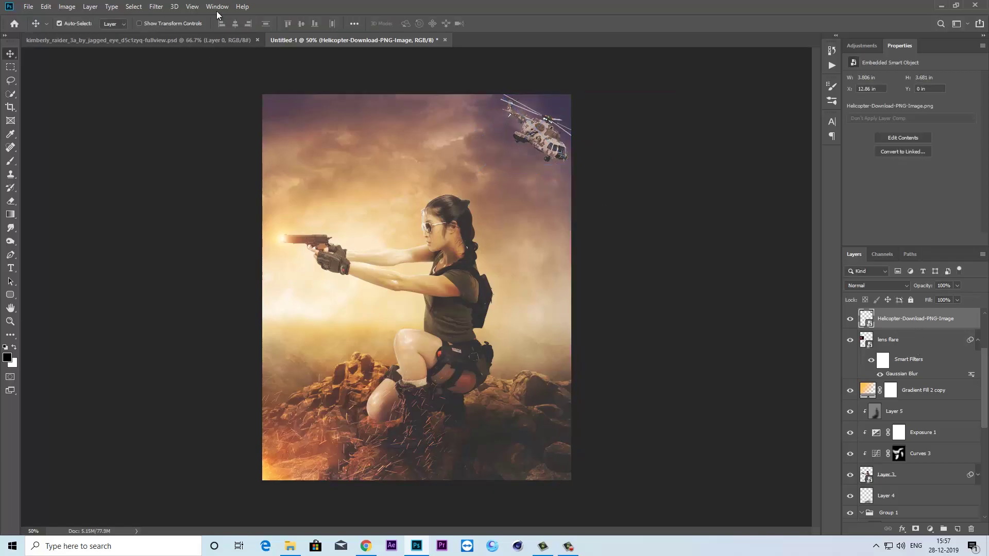
# - Warm the helicopter with Camera Raw: Temperature +28 and boosted Yellows saturation
pyautogui.click(216, 7)
pyautogui.click(173, 70)
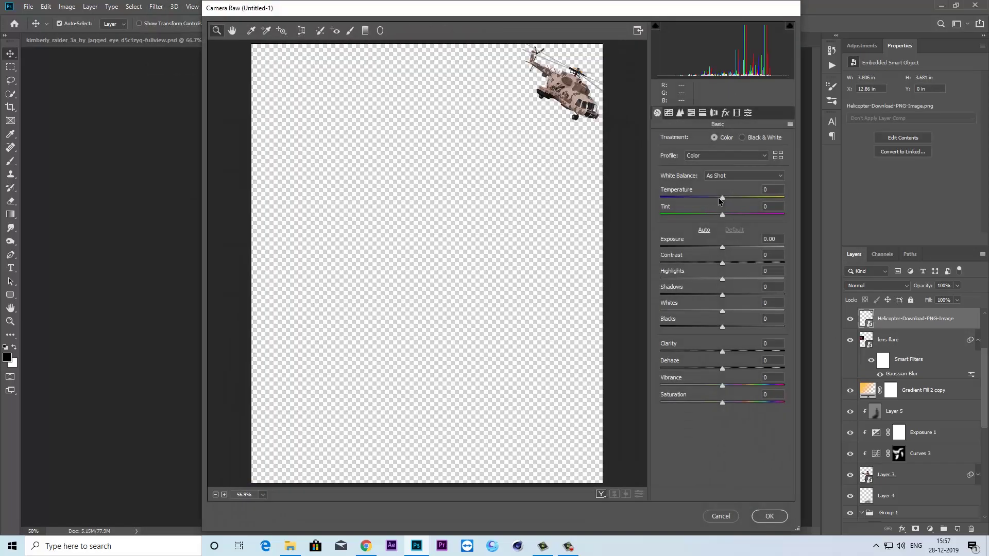
pyautogui.moveTo(721, 198); pyautogui.dragTo(739, 198)
pyautogui.moveTo(722, 385); pyautogui.dragTo(714, 385)
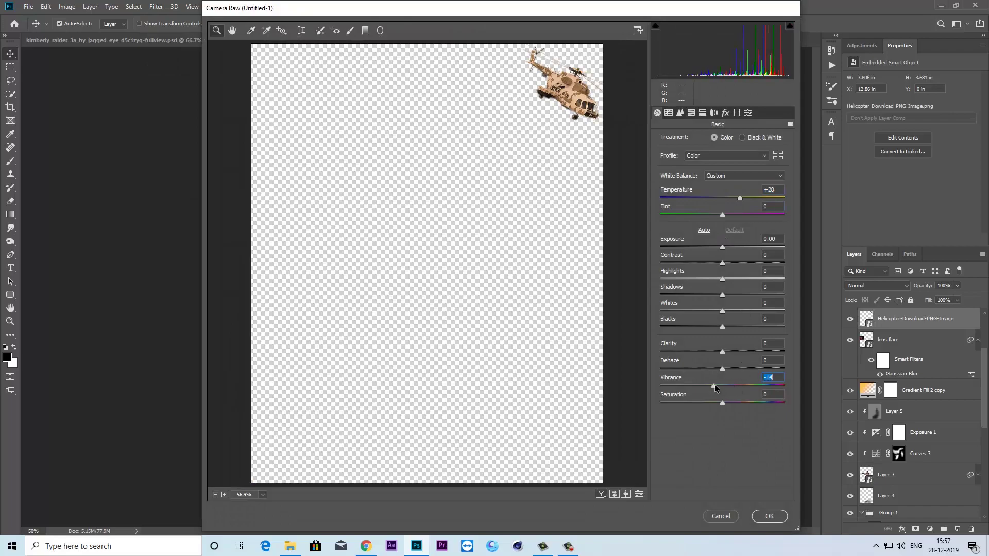
pyautogui.doubleClick(714, 386)
pyautogui.click(694, 112)
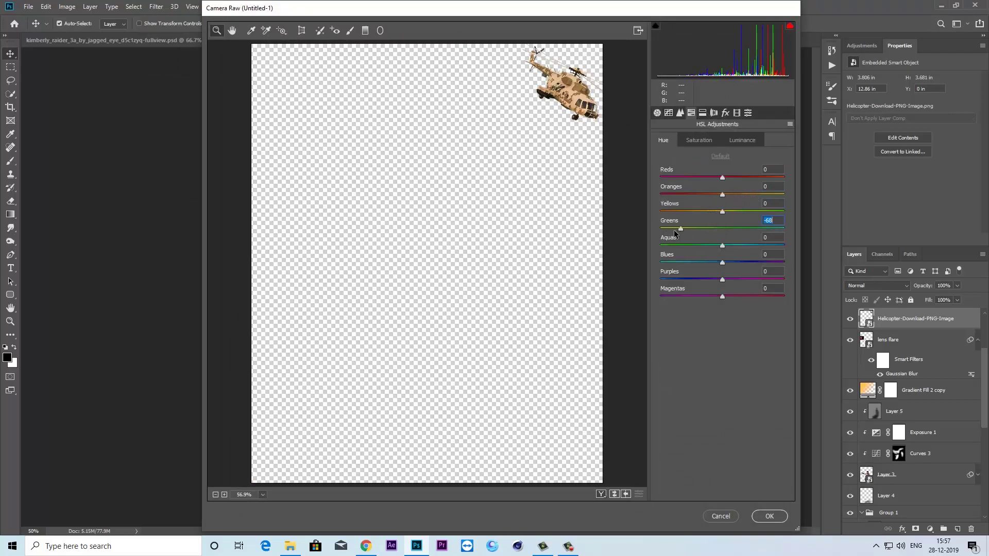
pyautogui.click(698, 140)
pyautogui.moveTo(722, 211); pyautogui.dragTo(753, 211)
pyautogui.click(766, 520)
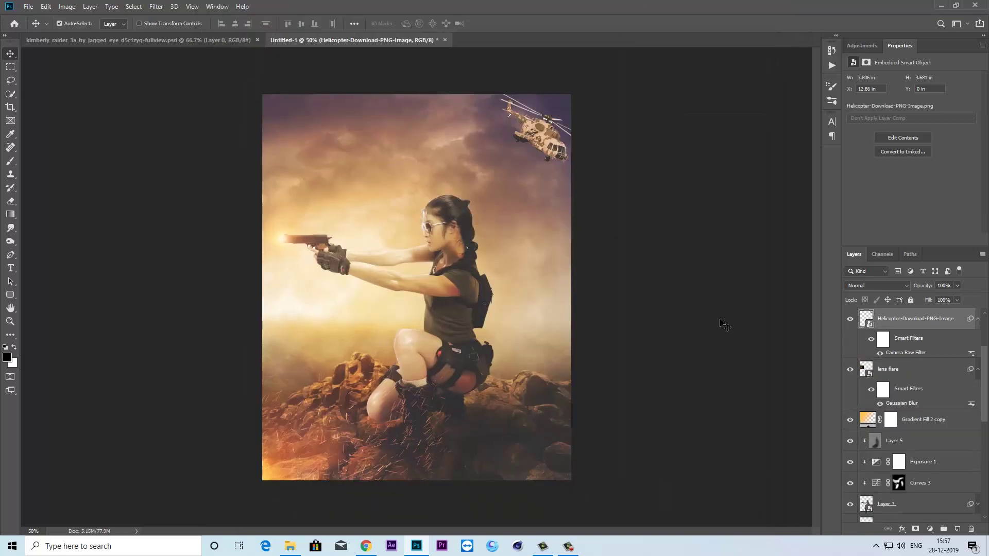
# - Add a colorized Hue/Saturation layer clipped to the helicopter, shifting its hue and darkening it
pyautogui.click(930, 529)
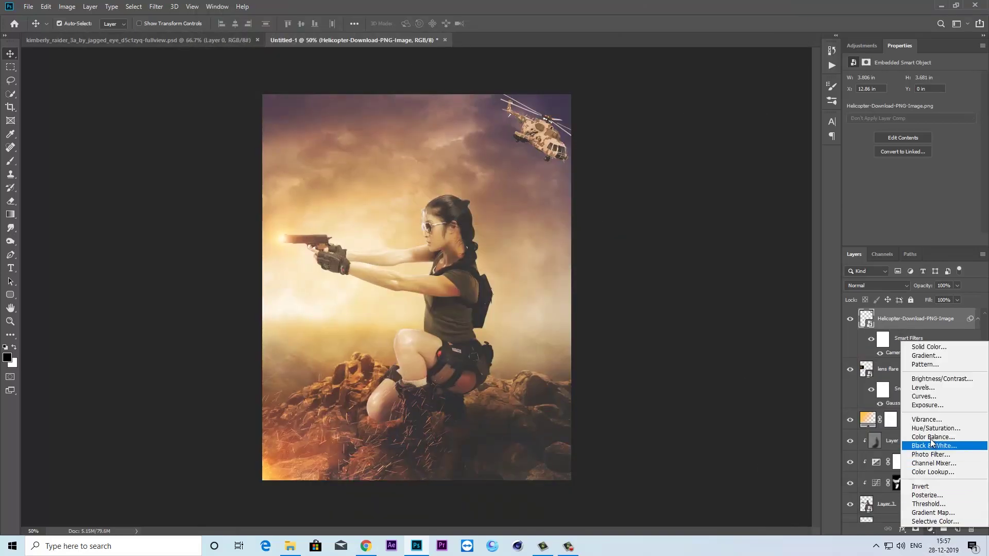
pyautogui.click(921, 445)
pyautogui.click(901, 173)
pyautogui.hotkey('ctrl', 'alt', 'g')
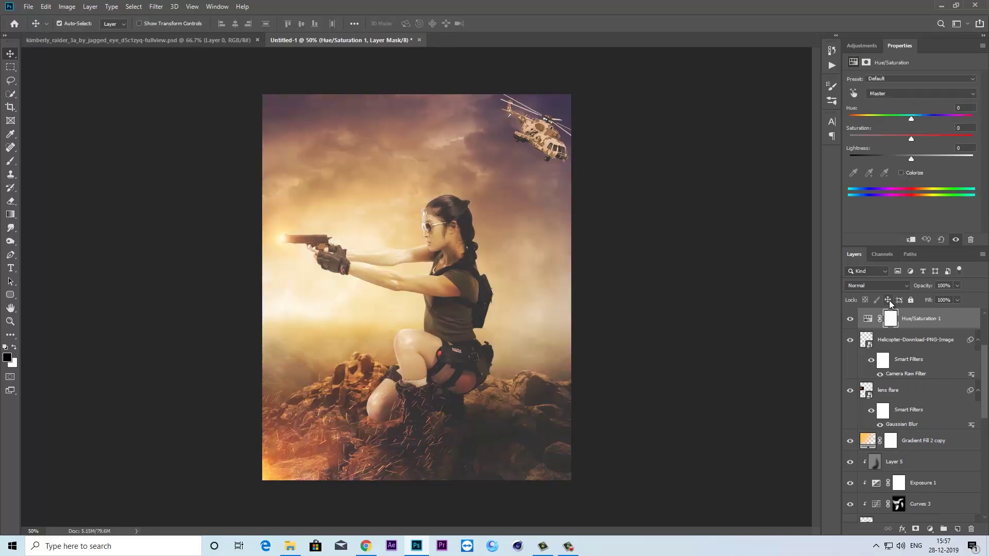
pyautogui.moveTo(880, 138)
pyautogui.mouseDown()
pyautogui.moveTo(871, 137)
pyautogui.moveTo(954, 116)
pyautogui.mouseUp()
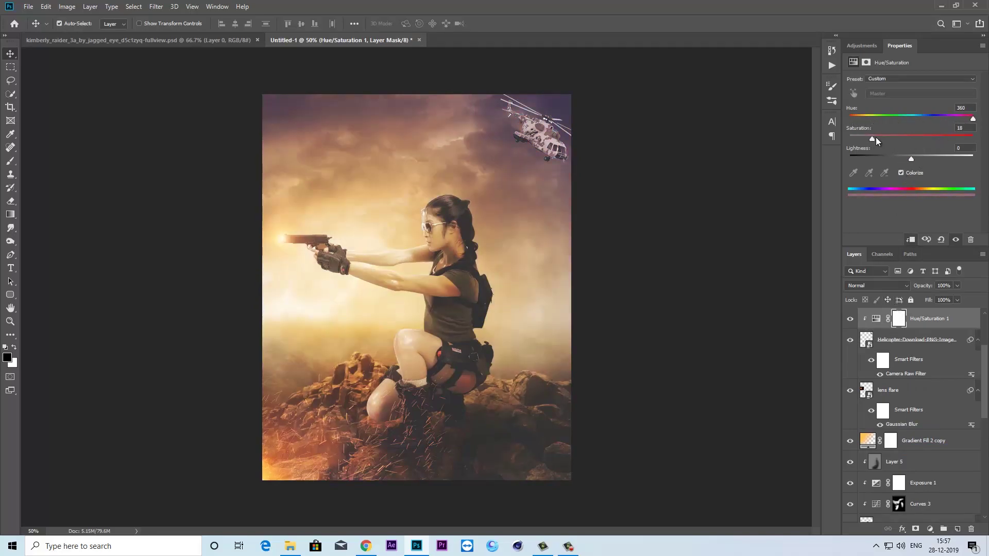
pyautogui.moveTo(875, 117); pyautogui.dragTo(852, 120)
pyautogui.moveTo(910, 159); pyautogui.dragTo(901, 159)
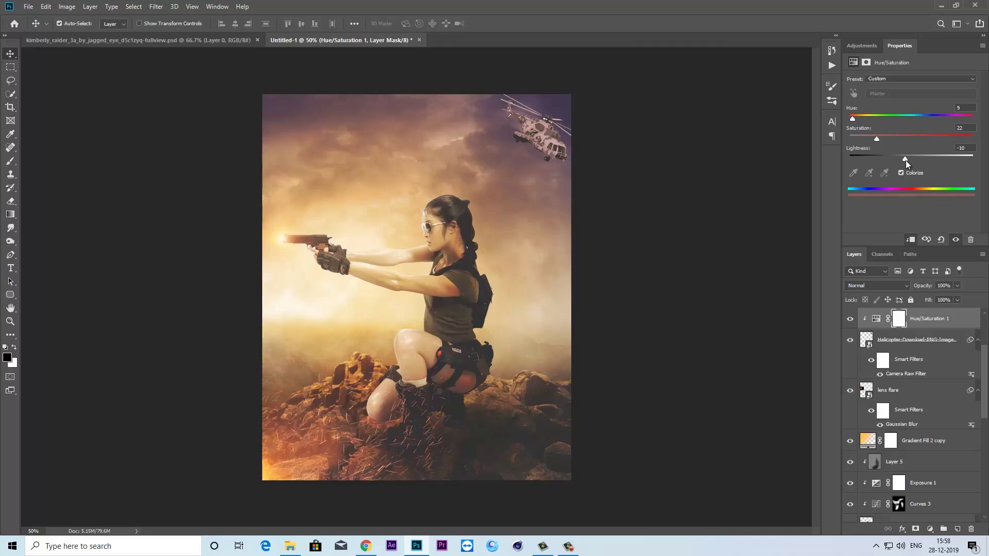
# - Give the helicopter layer a 0.7 px Gaussian Blur
pyautogui.click(901, 340)
pyautogui.click(156, 6)
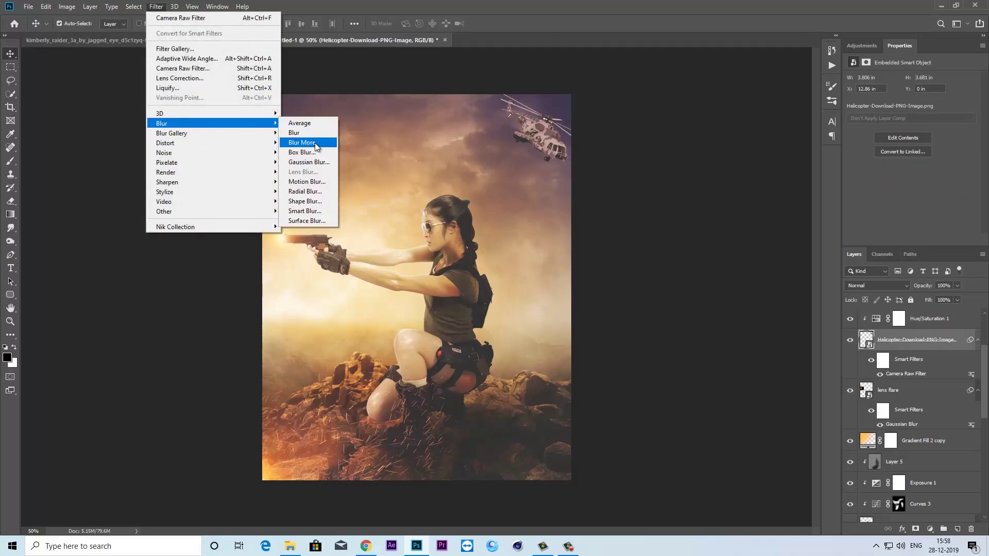
pyautogui.click(308, 162)
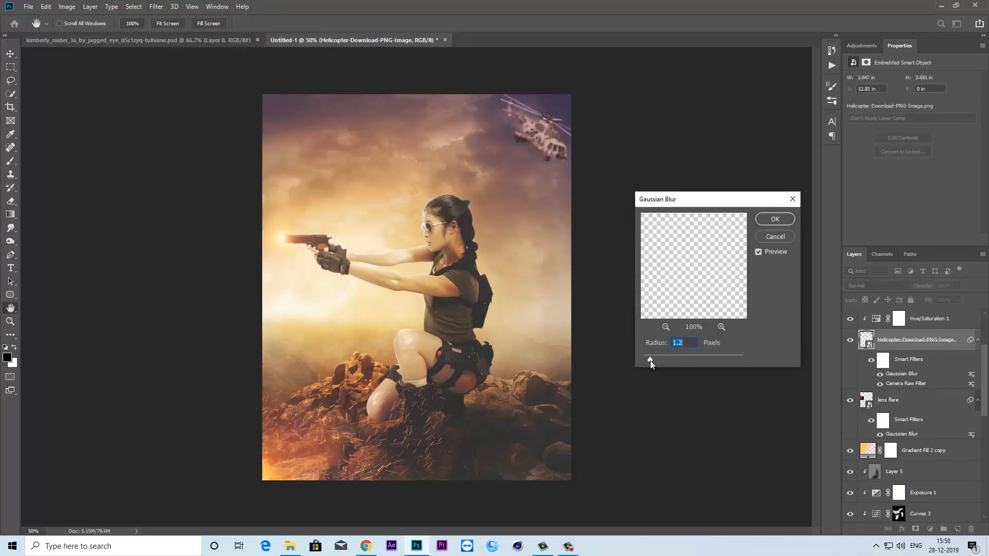
pyautogui.moveTo(650, 361); pyautogui.dragTo(647, 360)
pyautogui.click(774, 219)
pyautogui.click(351, 132)
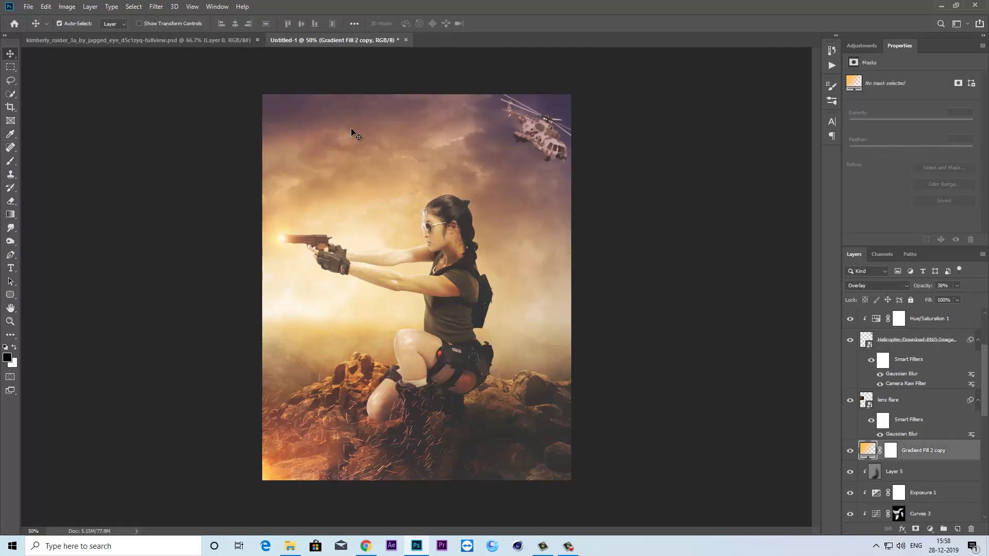
# - Place the helicopter clipart at about 11% size in the sky above the woman's arms
pyautogui.click(27, 6)
pyautogui.click(67, 202)
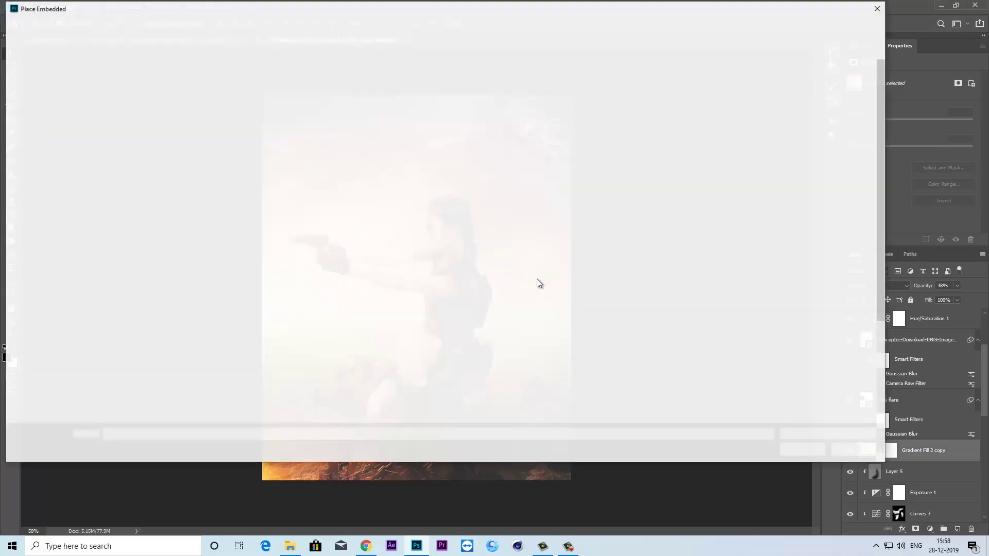
pyautogui.click(618, 170)
pyautogui.click(802, 449)
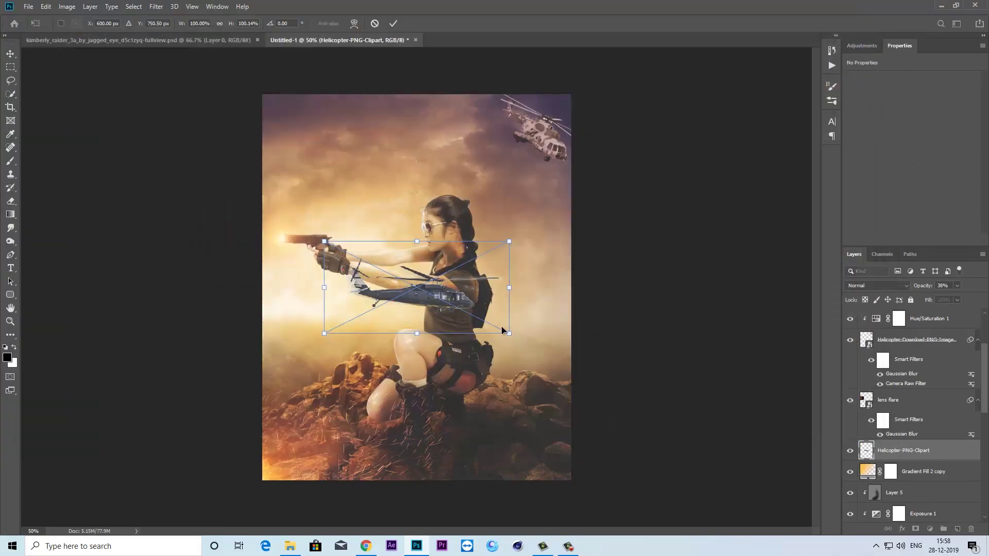
pyautogui.moveTo(503, 333)
pyautogui.mouseDown()
pyautogui.moveTo(439, 299)
pyautogui.moveTo(349, 197)
pyautogui.moveTo(339, 296)
pyautogui.moveTo(325, 304)
pyautogui.mouseUp()
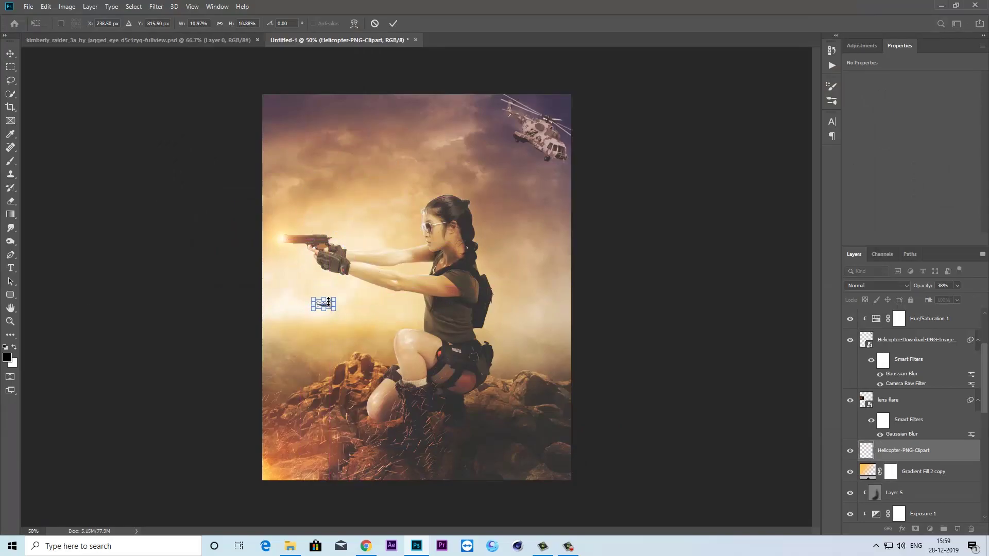
pyautogui.hotkey('ctrl', '+')
pyautogui.moveTo(302, 303); pyautogui.dragTo(345, 152)
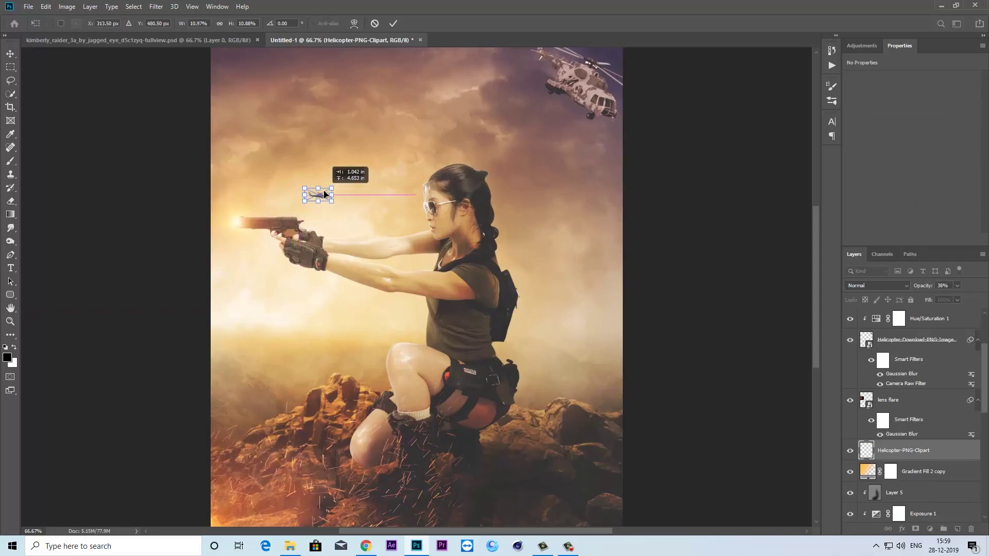
# - Commit the small helicopter's placement and apply a Gaussian Blur to it
pyautogui.press('Return')
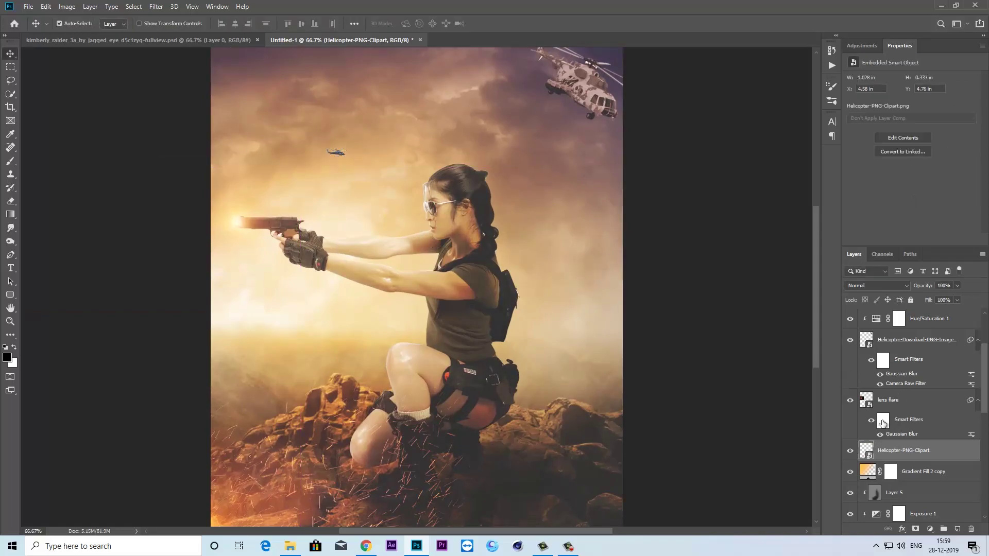
pyautogui.click(156, 7)
pyautogui.moveTo(215, 123)
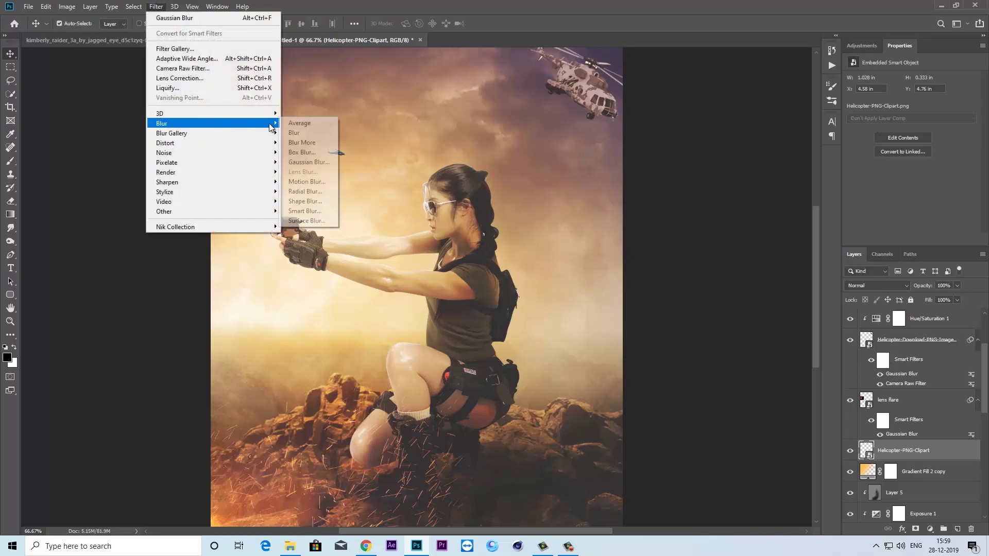
pyautogui.click(313, 163)
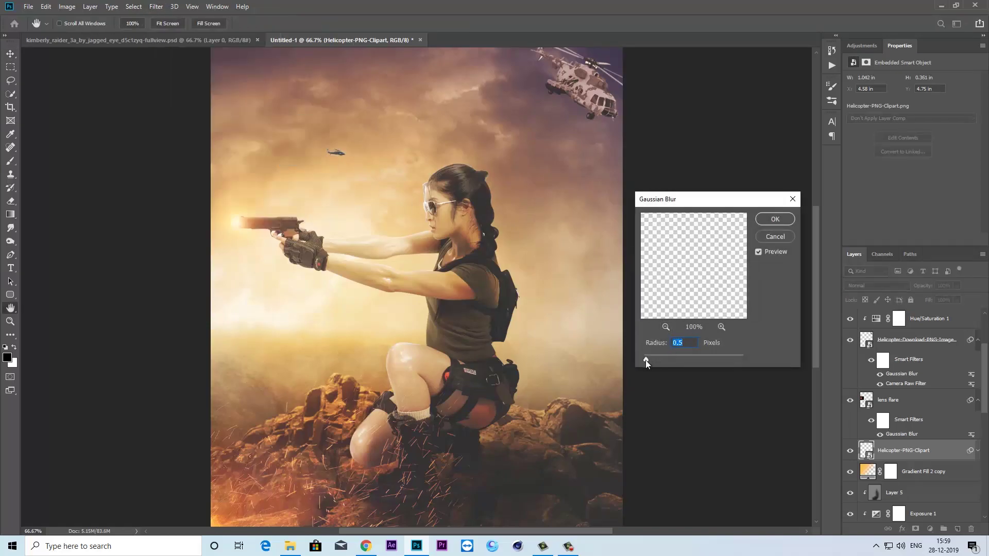
pyautogui.click(775, 219)
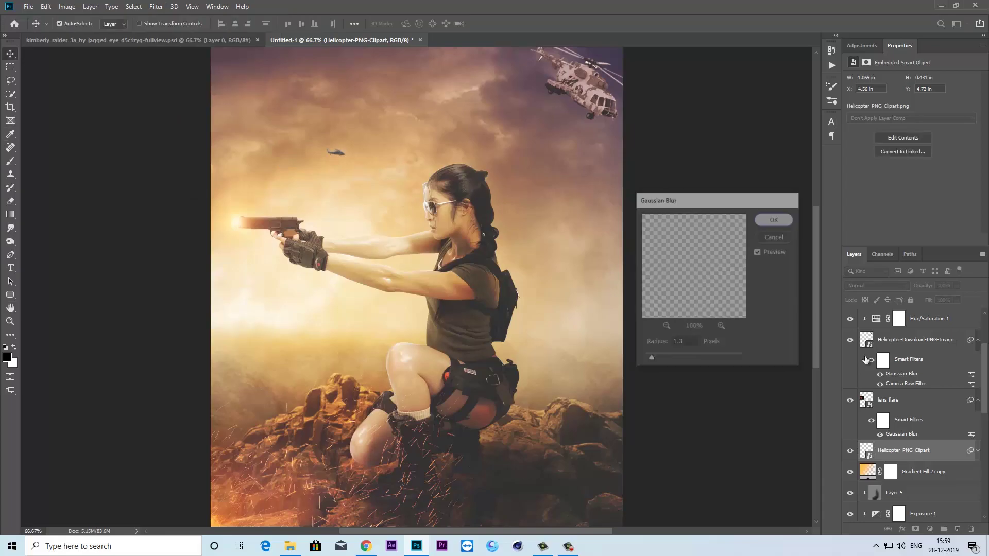
# - Move the Helicopter-PNG-Clipart layer below Gradient Fill 2 copy
pyautogui.click(850, 451)
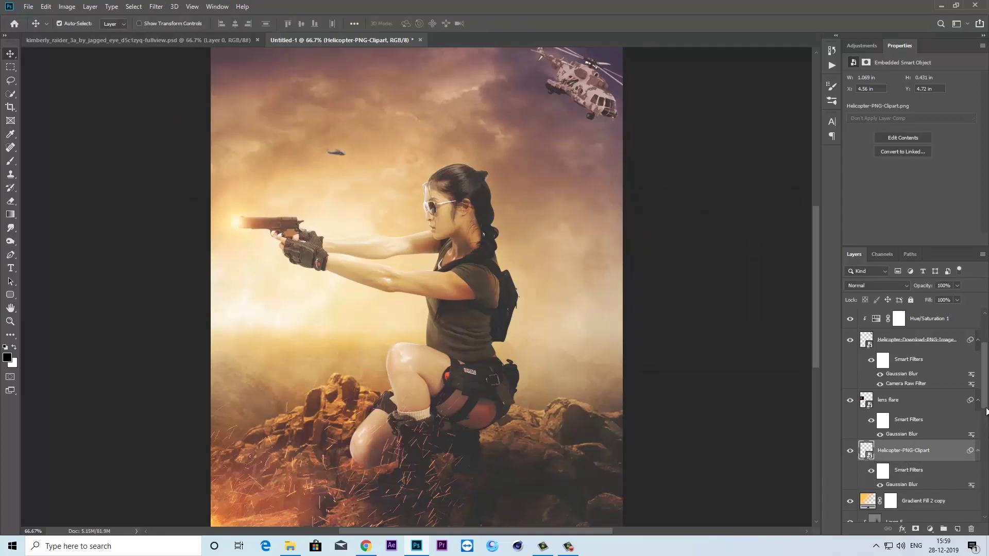
pyautogui.scroll(-1, 981, 410)
pyautogui.scroll(-1, 978, 408)
pyautogui.scroll(-1, 977, 407)
pyautogui.scroll(-1, 977, 407)
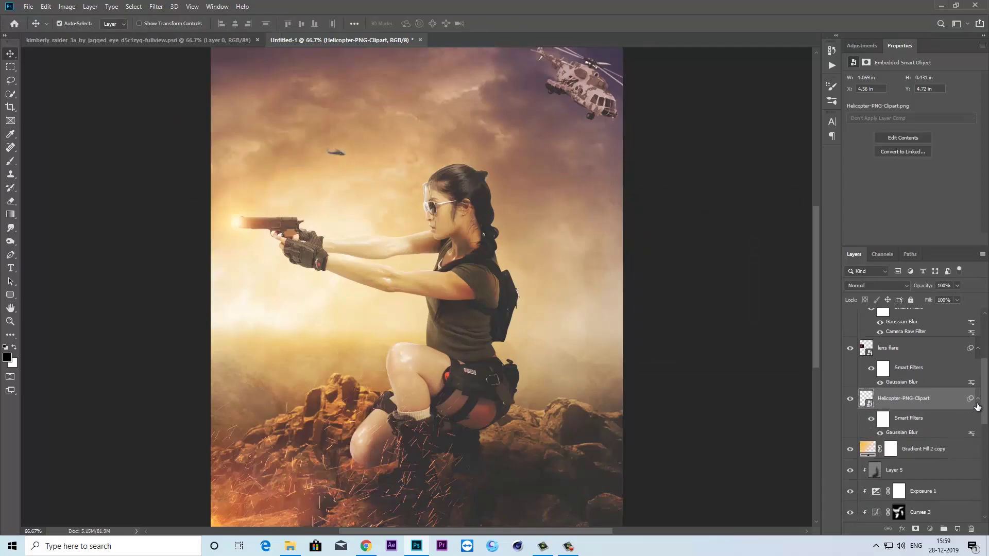
pyautogui.click(977, 400)
pyautogui.moveTo(906, 399); pyautogui.dragTo(914, 426)
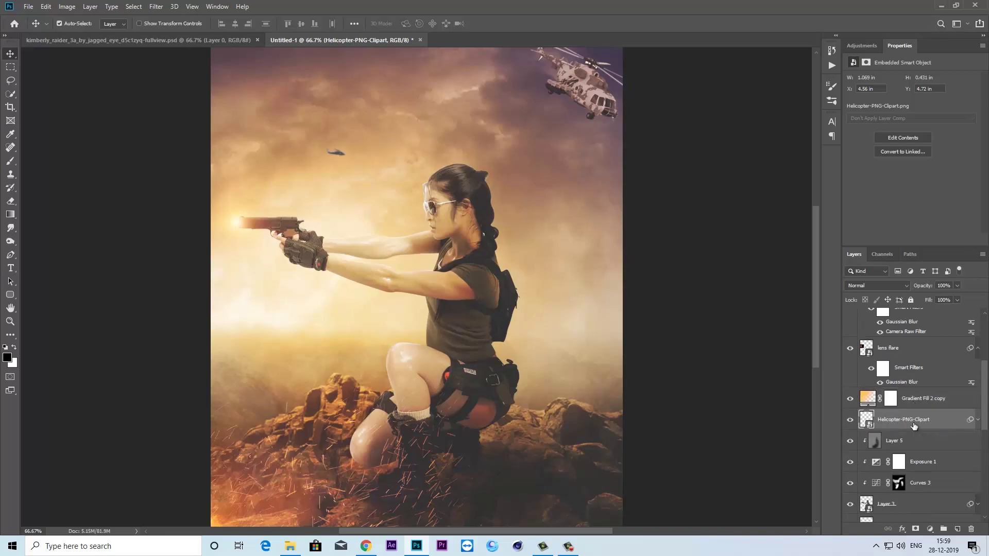
# - Lower the small helicopter's Gaussian Blur radius to 0.1
pyautogui.click(977, 421)
pyautogui.doubleClick(905, 454)
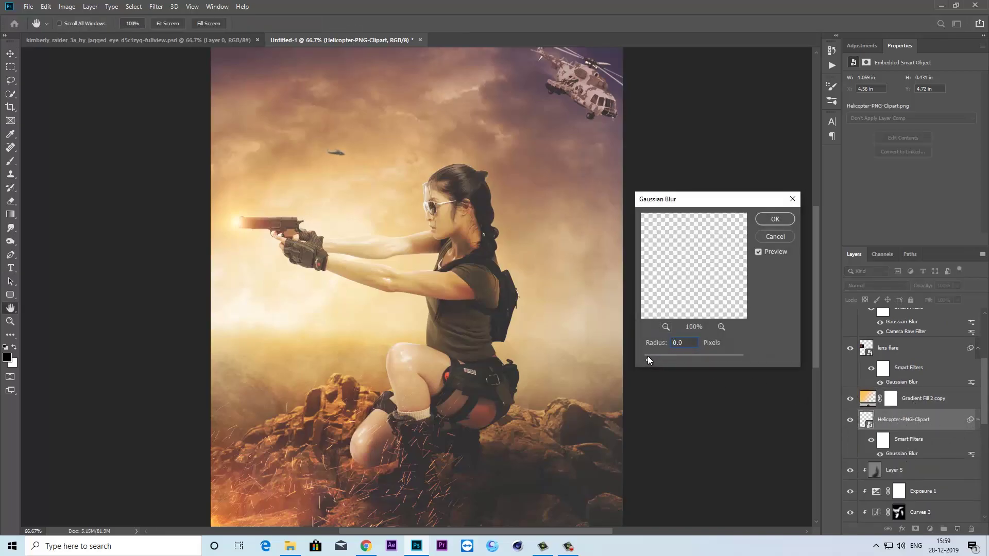
pyautogui.moveTo(647, 357); pyautogui.dragTo(636, 358)
pyautogui.press('Return')
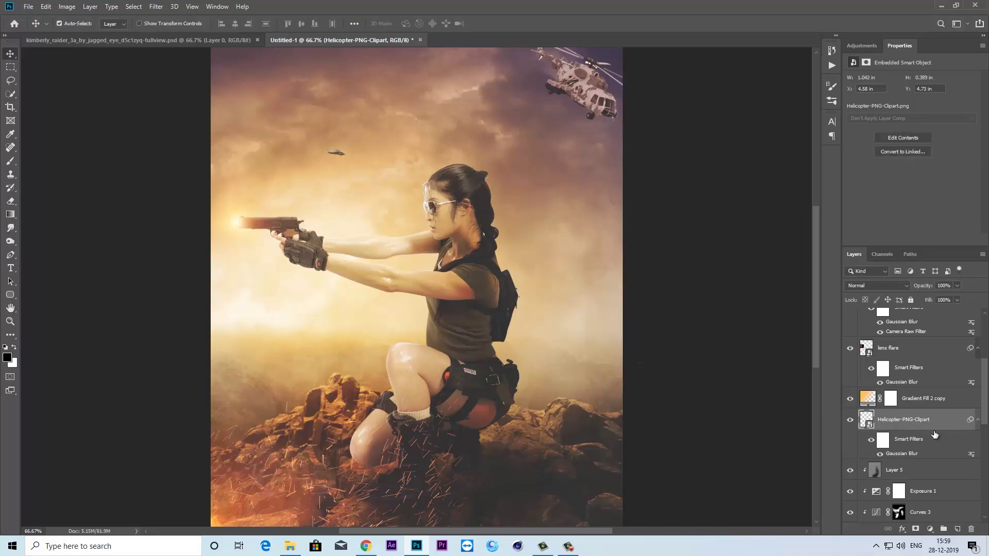
# - Duplicate the small helicopter and move the copy just right of the original
pyautogui.moveTo(870, 427); pyautogui.dragTo(852, 439)
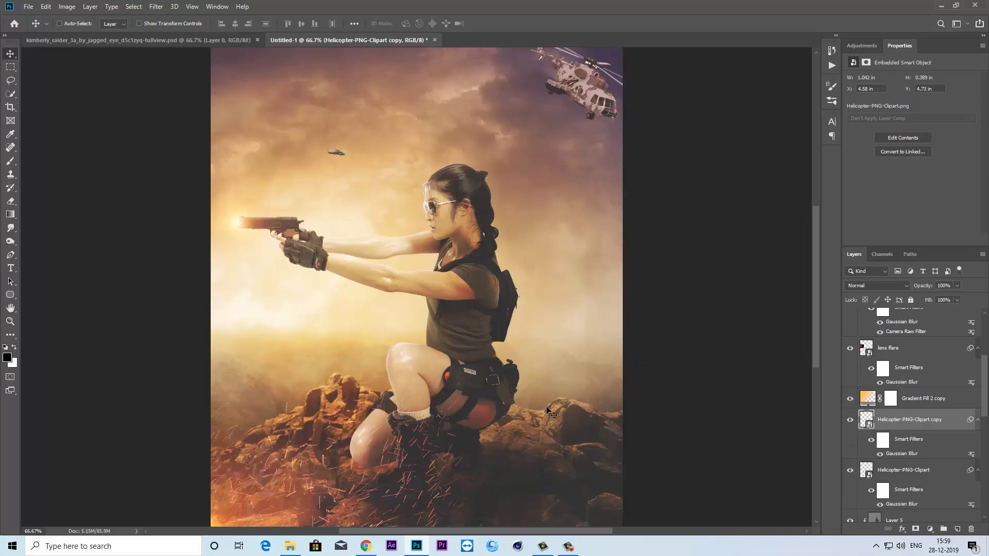
pyautogui.hotkey('ctrl', 't')
pyautogui.click(498, 213)
pyautogui.hotkey('ctrl', 't')
pyautogui.click(502, 210)
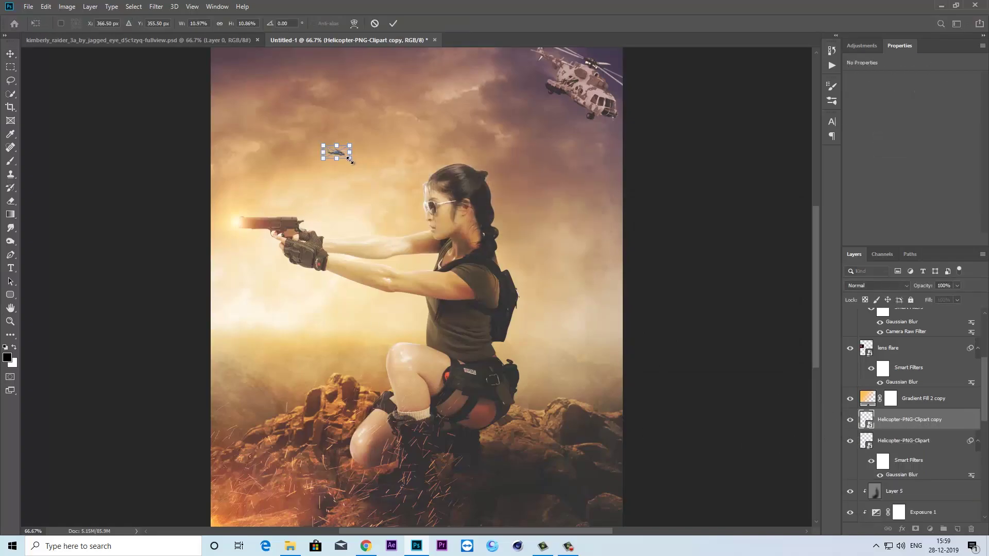
pyautogui.moveTo(347, 155); pyautogui.dragTo(381, 149)
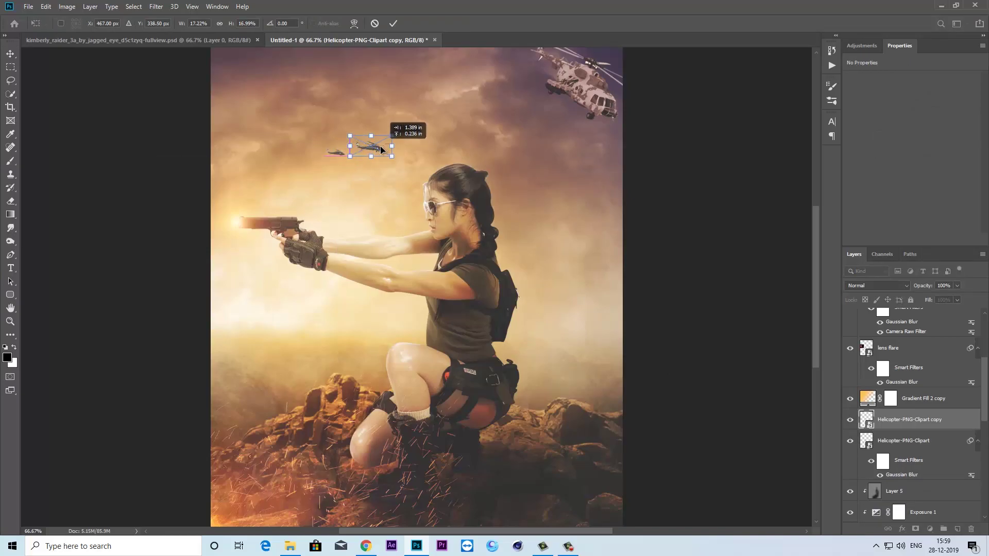
pyautogui.press('Return')
# - Zoom out to 50% and check the helicopter copy by toggling its visibility
pyautogui.hotkey('ctrl', '-')
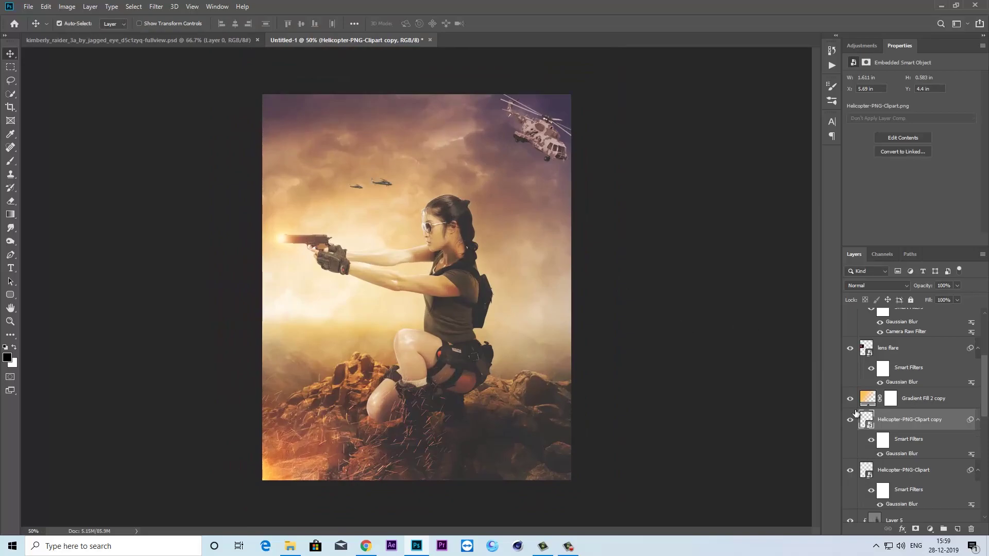
pyautogui.click(850, 419)
pyautogui.scroll(-1, 916, 407)
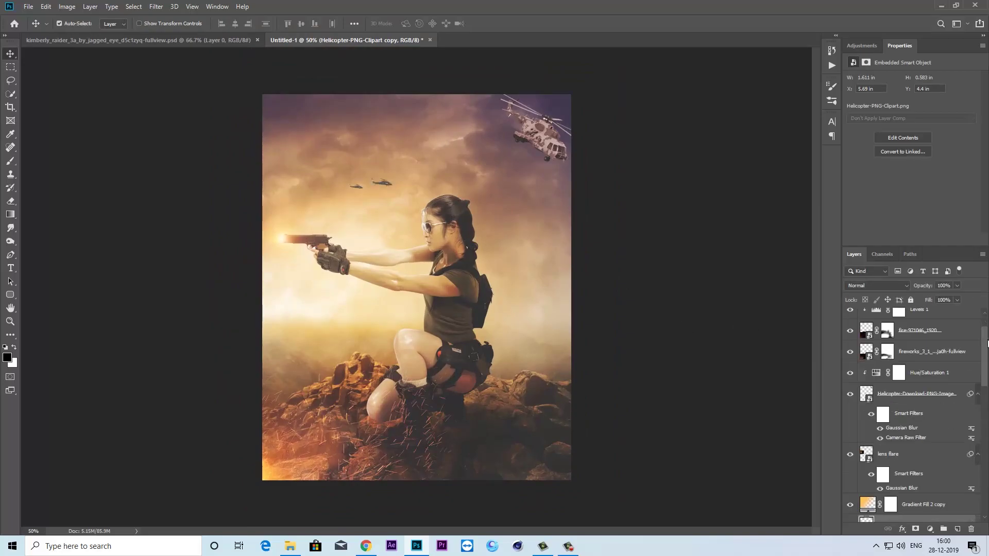
pyautogui.scroll(-1, 958, 396)
pyautogui.scroll(-1, 982, 388)
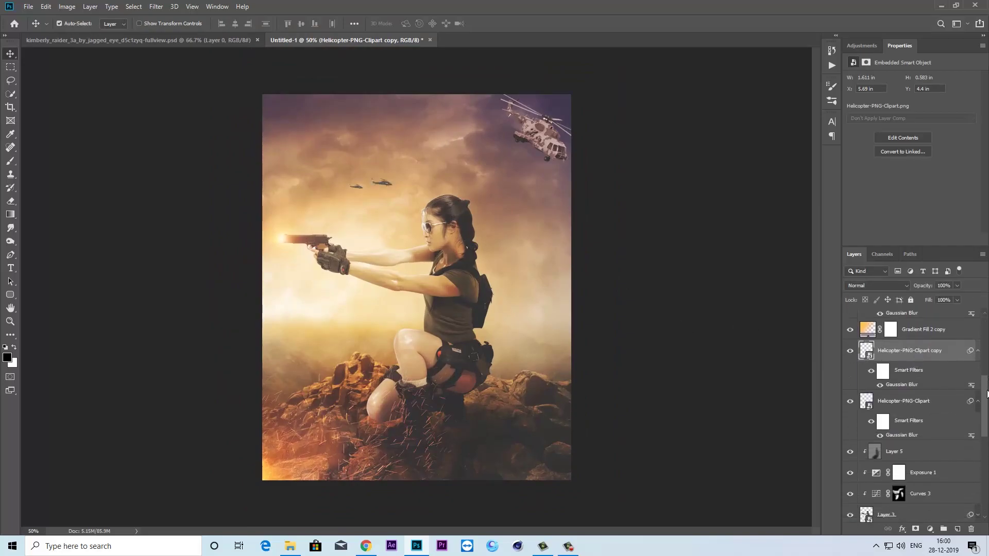
pyautogui.moveTo(985, 394); pyautogui.dragTo(986, 410)
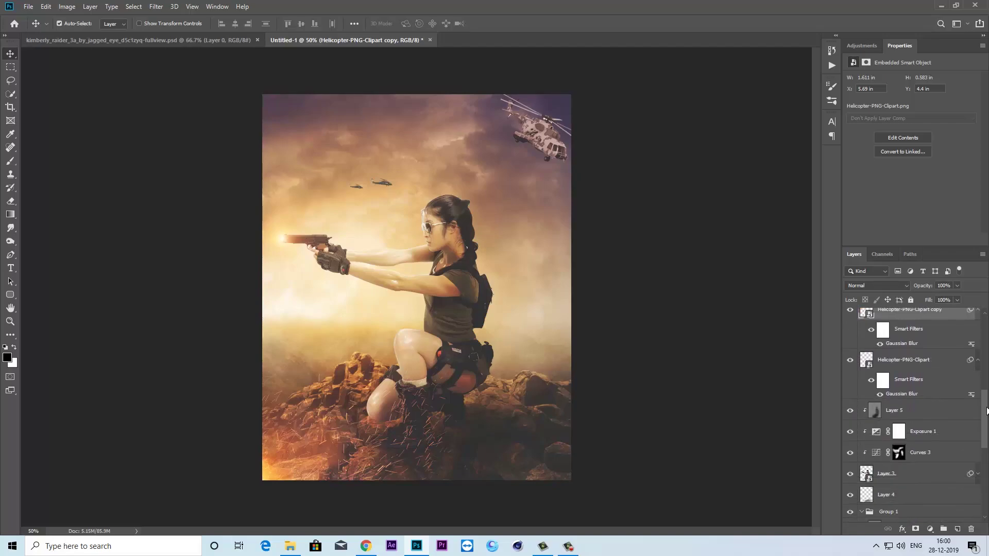
pyautogui.scroll(-4, 970, 421)
# - Load a selection of the woman and add a new layer just above Layer 3
pyautogui.doubleClick(850, 390)
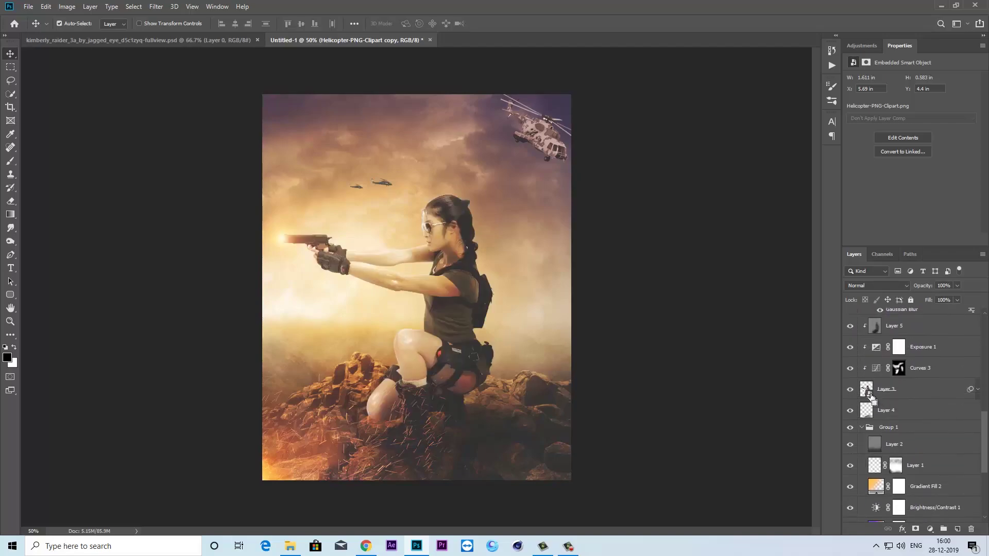
pyautogui.keyDown('ctrl'); pyautogui.click(870, 397); pyautogui.keyUp('ctrl')
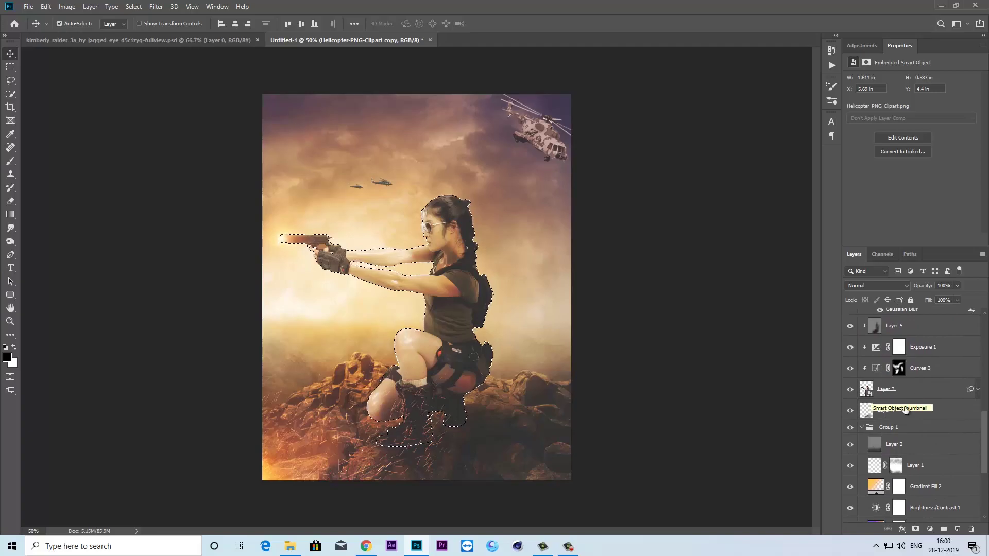
pyautogui.click(957, 529)
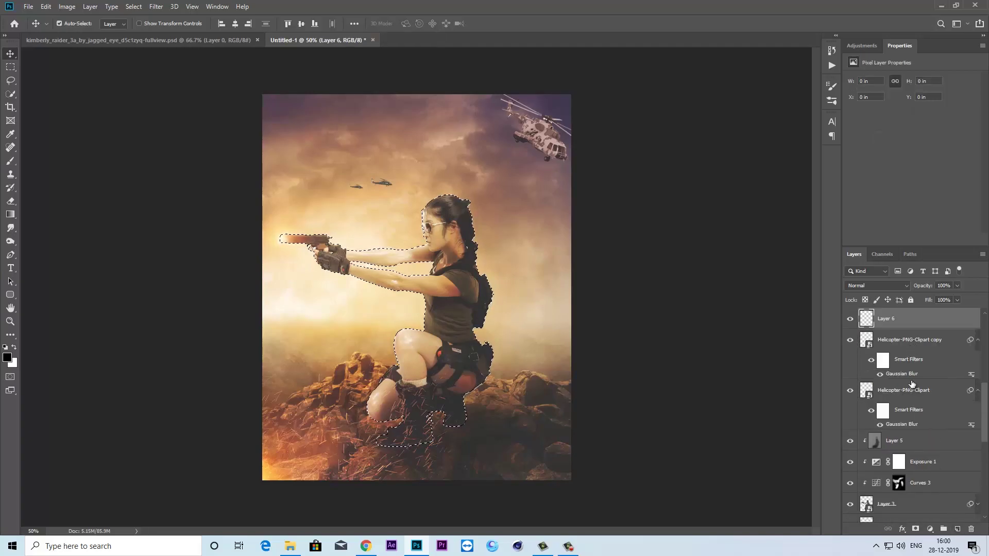
pyautogui.moveTo(917, 315)
pyautogui.mouseDown()
pyautogui.moveTo(926, 372)
pyautogui.moveTo(885, 476)
pyautogui.mouseUp()
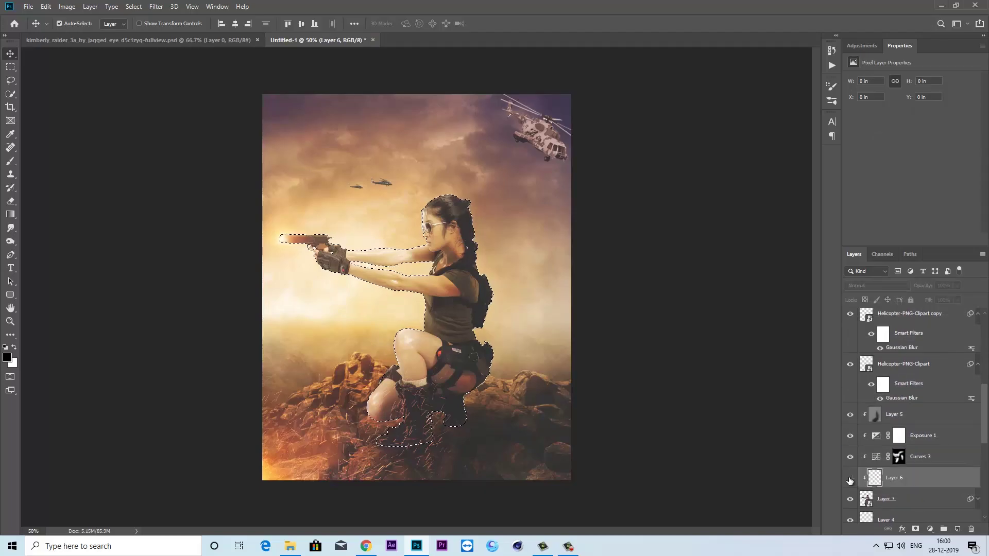
# - Paint soft orange Color Dodge highlights on the woman's leg, knee and arm, then deselect
pyautogui.press('b')
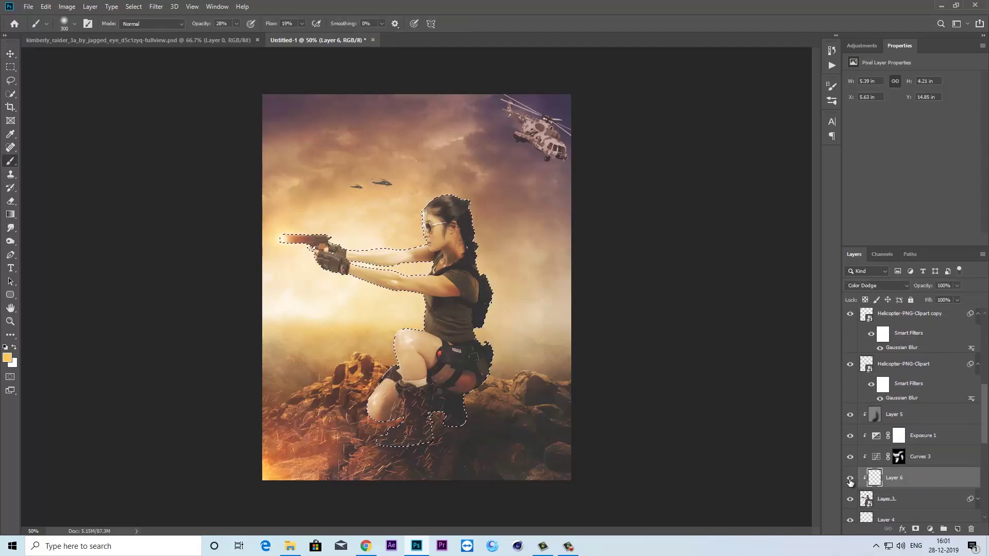
pyautogui.click(8, 358)
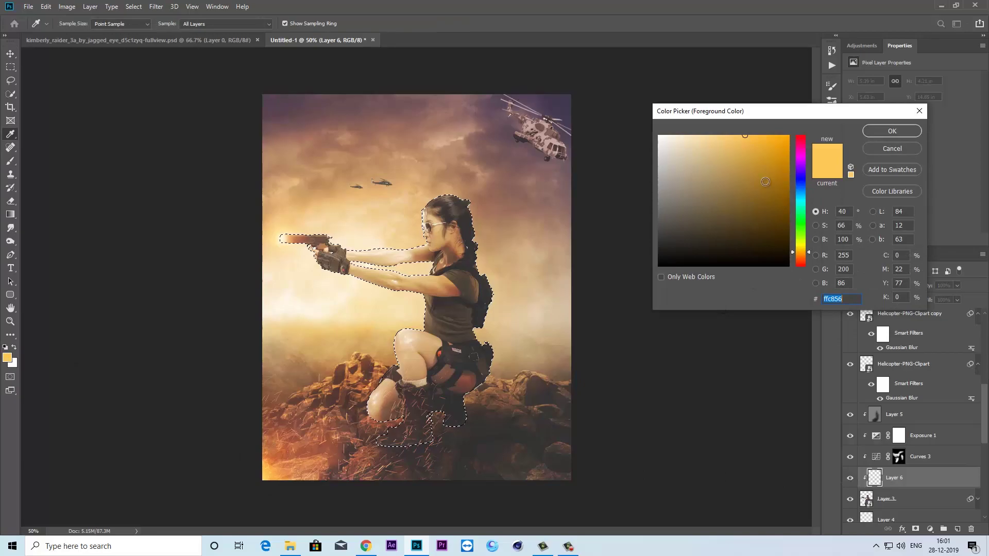
pyautogui.click(806, 254)
pyautogui.click(886, 135)
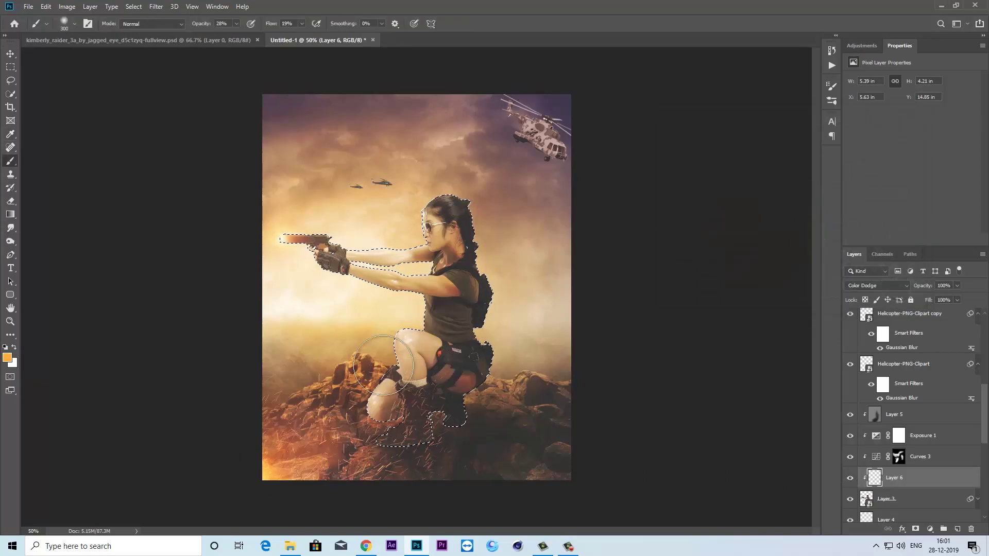
pyautogui.moveTo(349, 406); pyautogui.dragTo(414, 365)
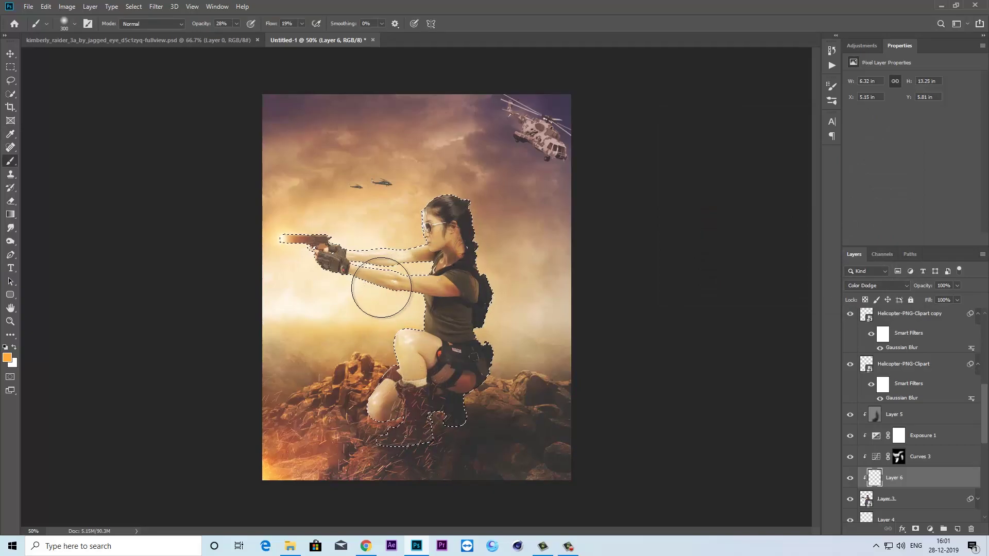
pyautogui.moveTo(379, 287); pyautogui.dragTo(422, 246)
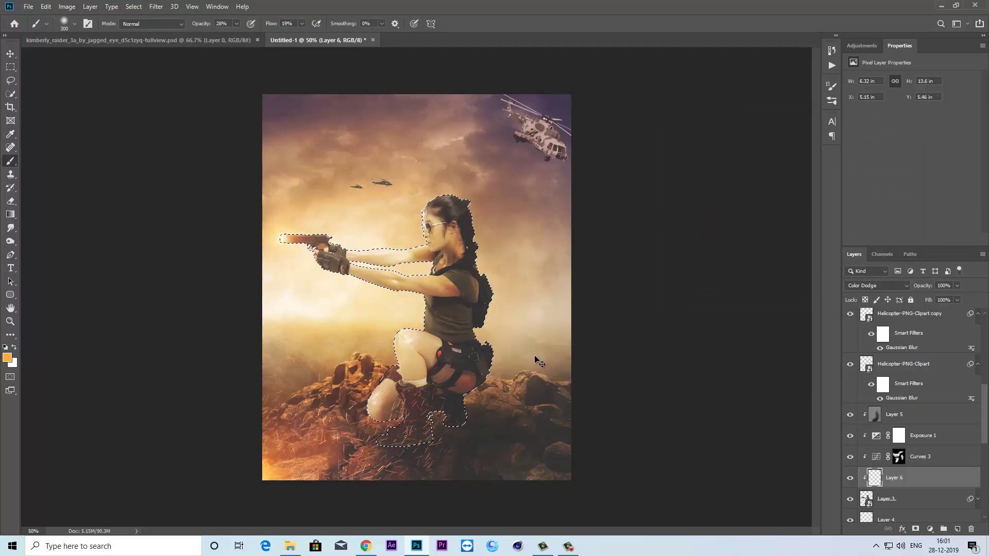
pyautogui.hotkey('ctrl', 'd')
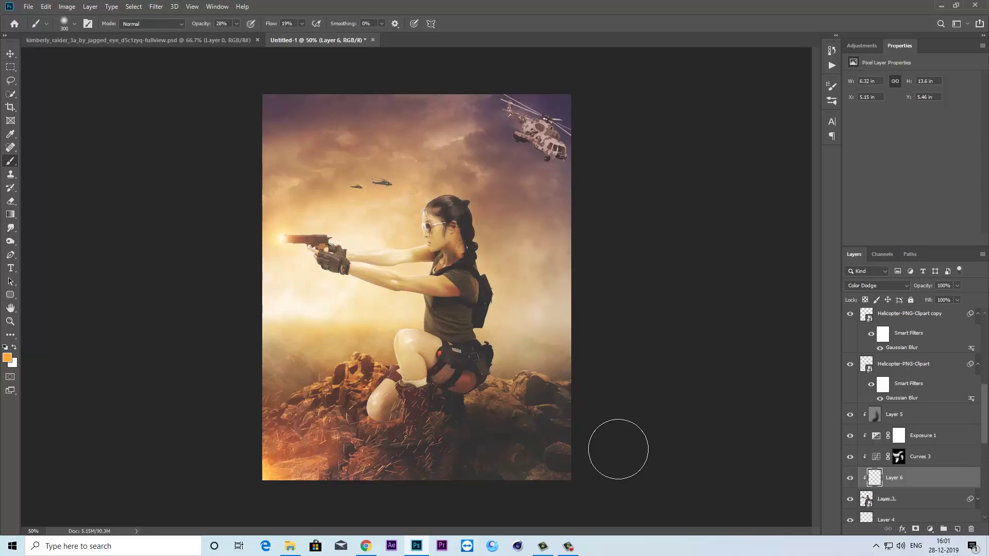
pyautogui.hotkey('ctrl', '-')
pyautogui.hotkey('ctrl', '+')
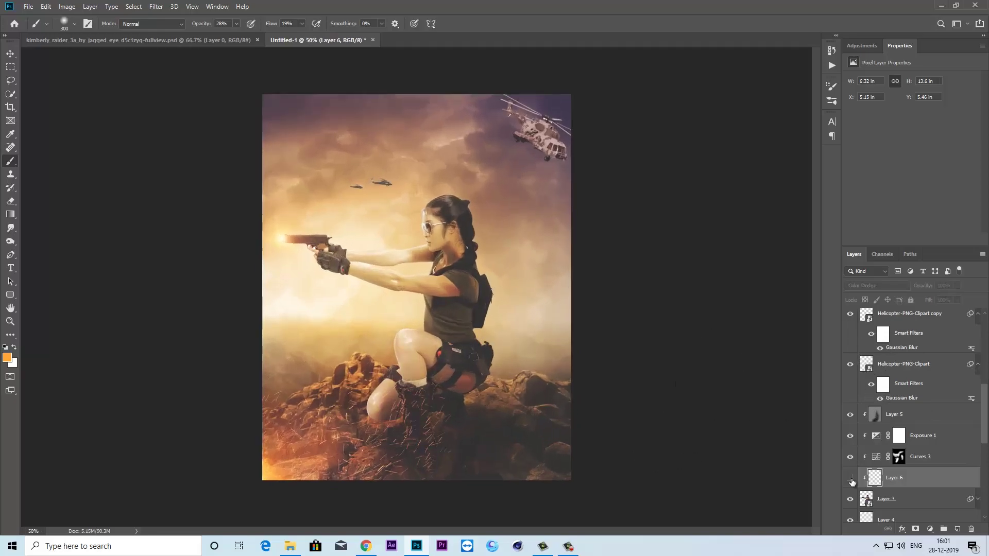
# - Select the Exposure 2 adjustment and toggle its visibility to compare the poster with and without it
pyautogui.moveTo(983, 412); pyautogui.dragTo(981, 327)
pyautogui.click(945, 324)
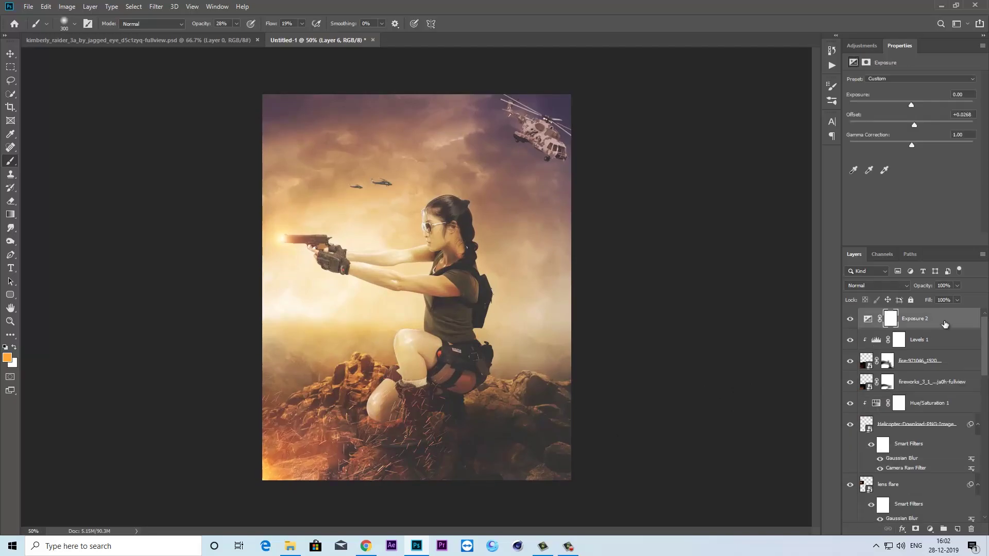
pyautogui.click(11, 54)
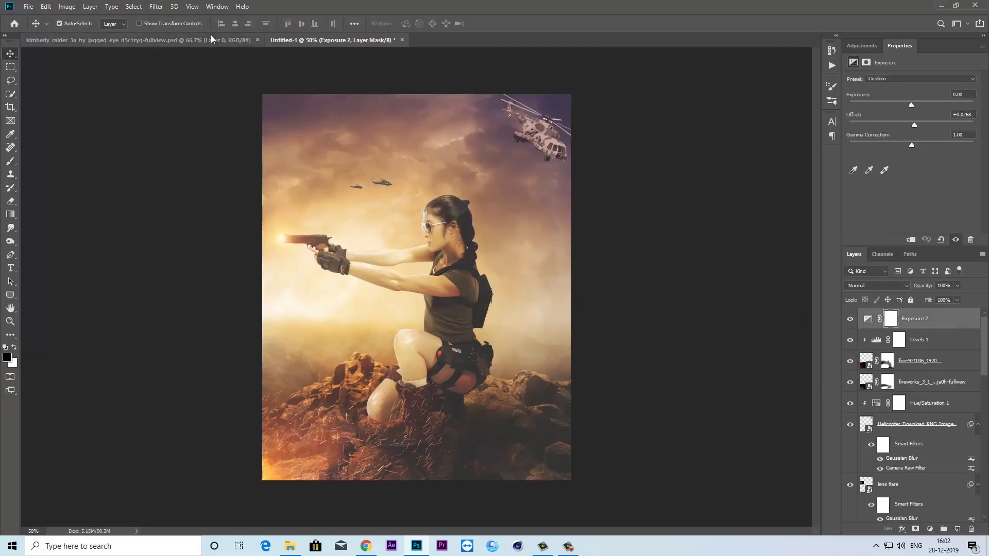
pyautogui.click(849, 319)
pyautogui.click(850, 319)
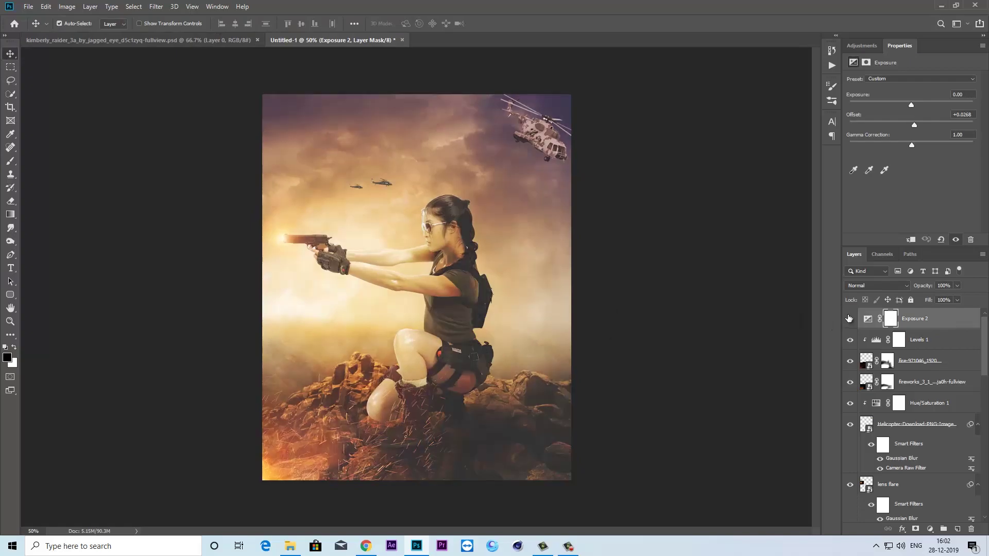
pyautogui.click(869, 319)
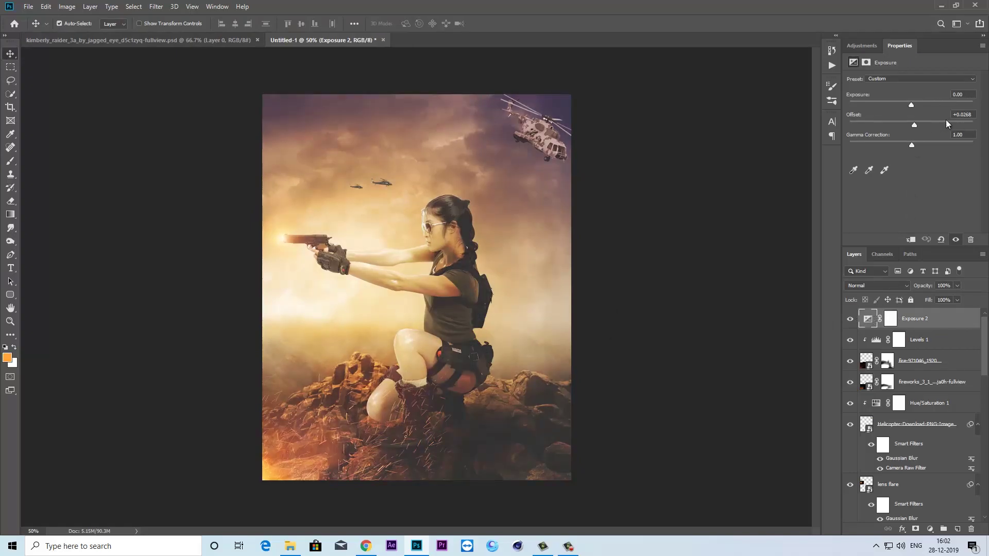
pyautogui.click(850, 319)
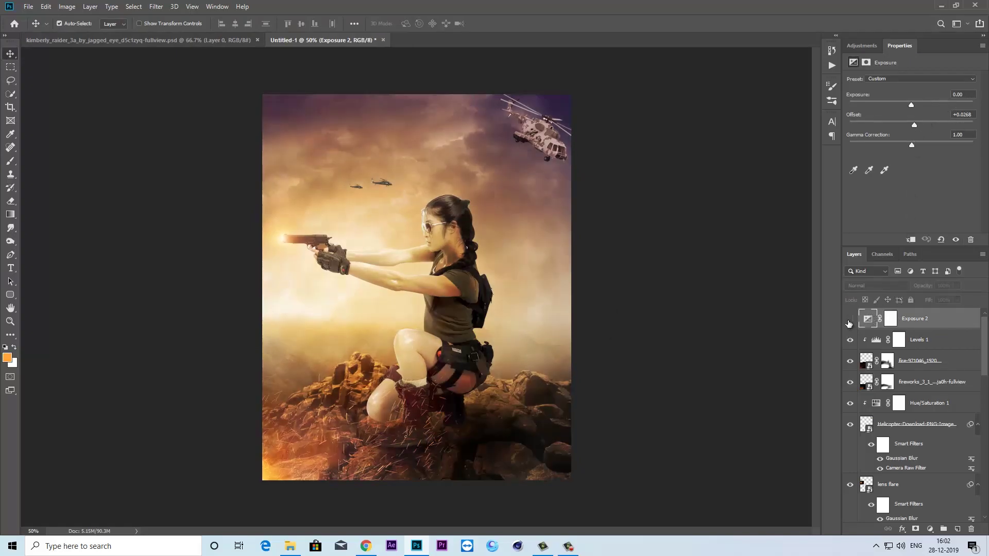
pyautogui.click(850, 320)
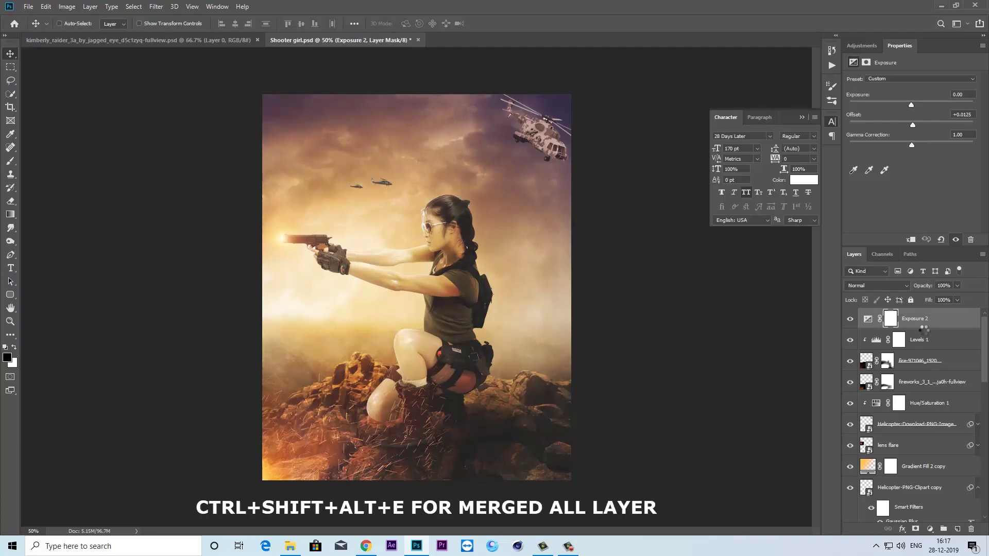
# - Stamp all visible layers into a merged layer and darken its edges with a -46 Camera Raw vignette
pyautogui.hotkey('ctrl', 'shift', 'alt', 'e')
pyautogui.click(849, 321)
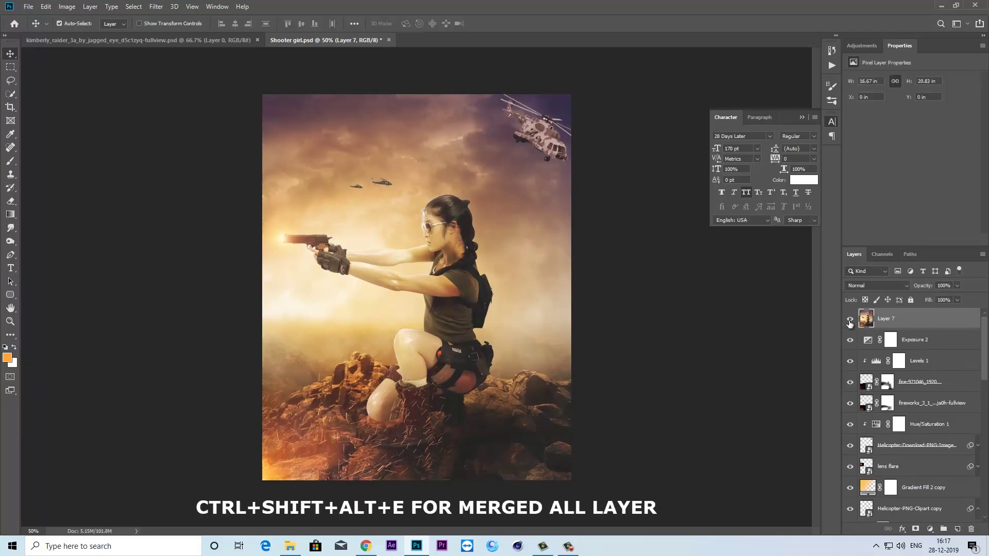
pyautogui.click(156, 7)
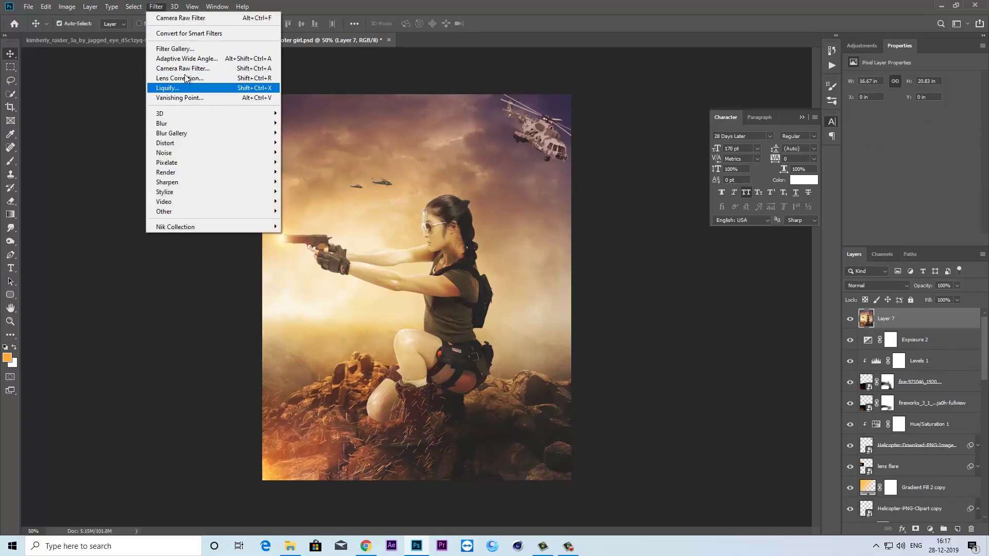
pyautogui.click(170, 69)
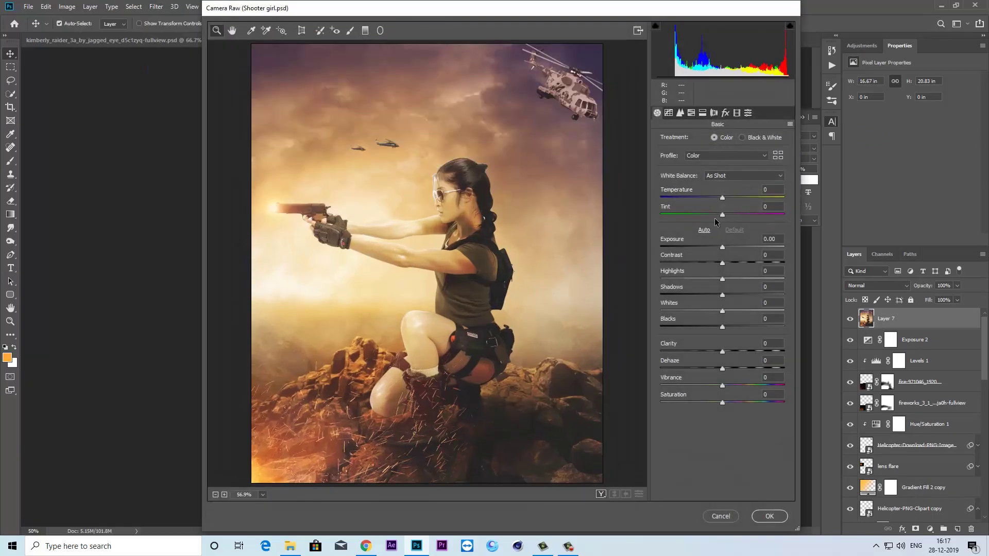
pyautogui.click(725, 114)
pyautogui.moveTo(722, 246); pyautogui.dragTo(697, 254)
pyautogui.click(779, 517)
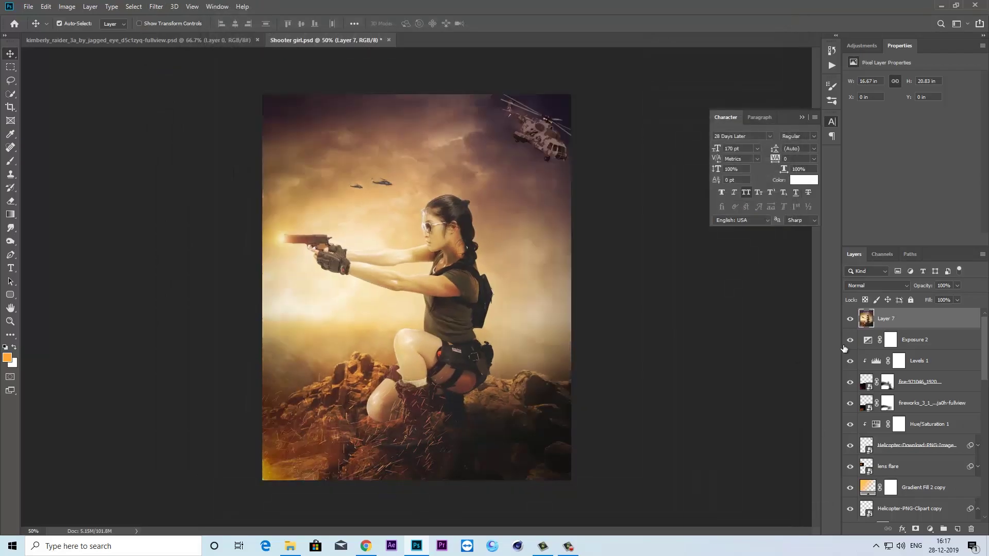
pyautogui.click(850, 319)
# - Type the title 'THE SOLDIER' and move it near the top of the poster
pyautogui.click(10, 268)
pyautogui.click(389, 297)
pyautogui.write('THE')
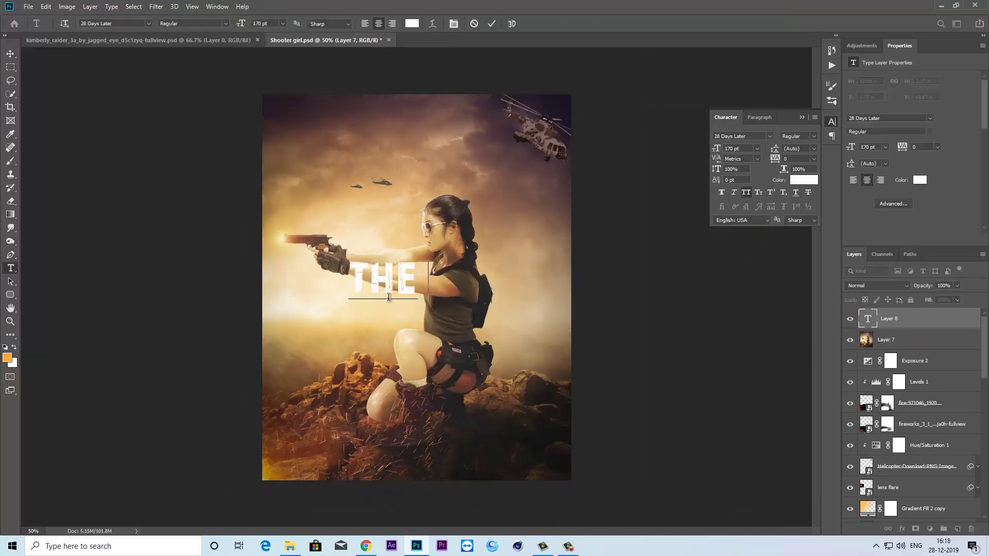
pyautogui.write(' SOLDIER')
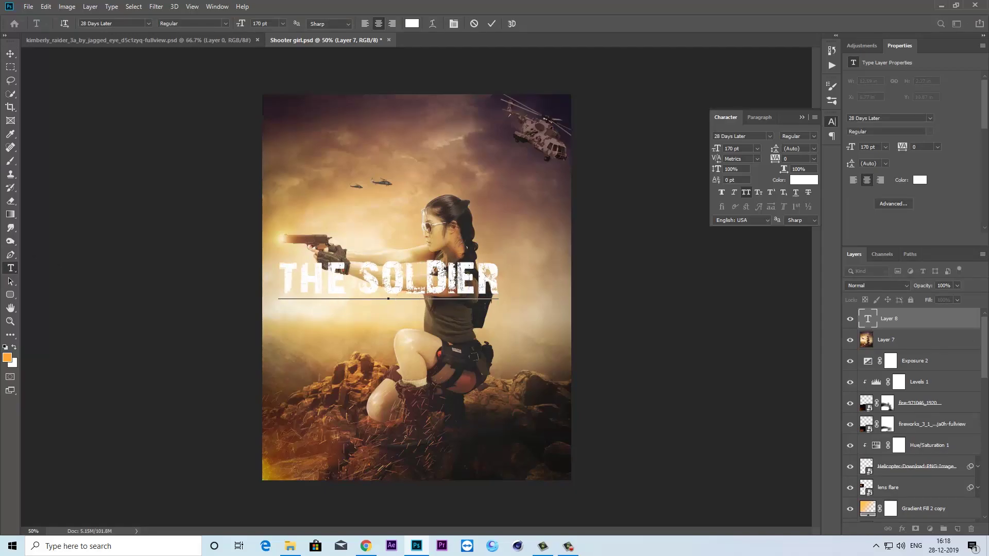
pyautogui.click(11, 54)
pyautogui.moveTo(469, 282); pyautogui.dragTo(467, 145)
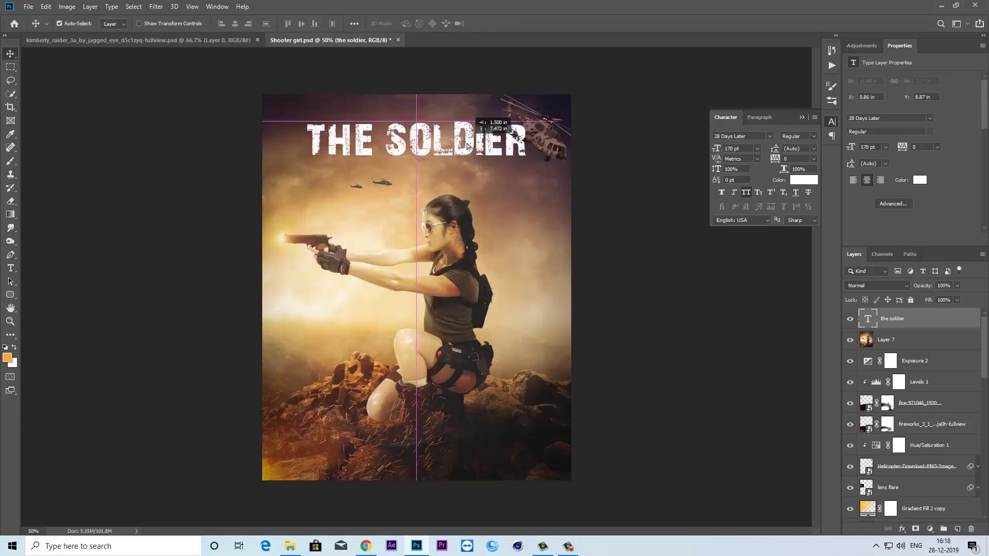
pyautogui.moveTo(467, 146); pyautogui.dragTo(467, 159)
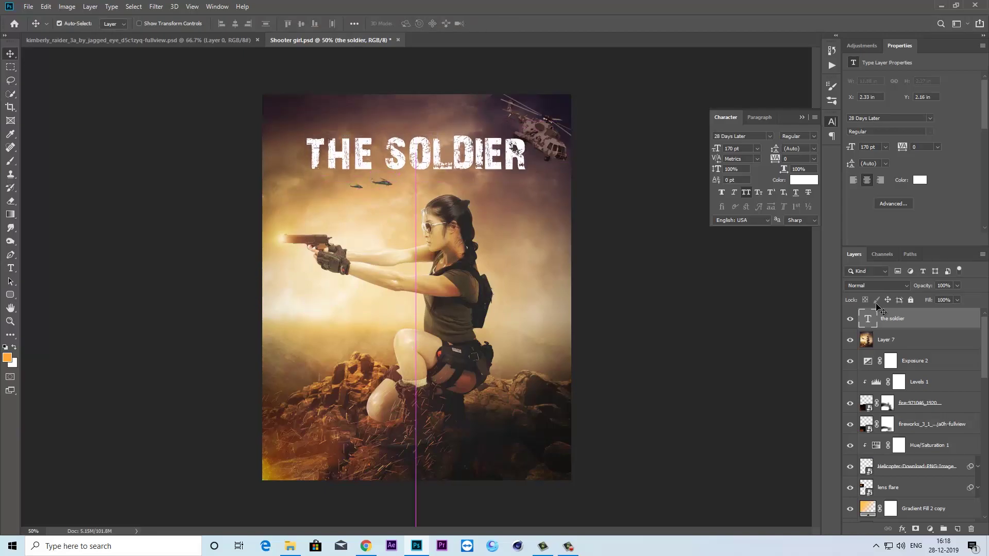
# - Reselect the title layer and sample a tan colour from the image as its text colour
pyautogui.moveTo(985, 374); pyautogui.dragTo(982, 516)
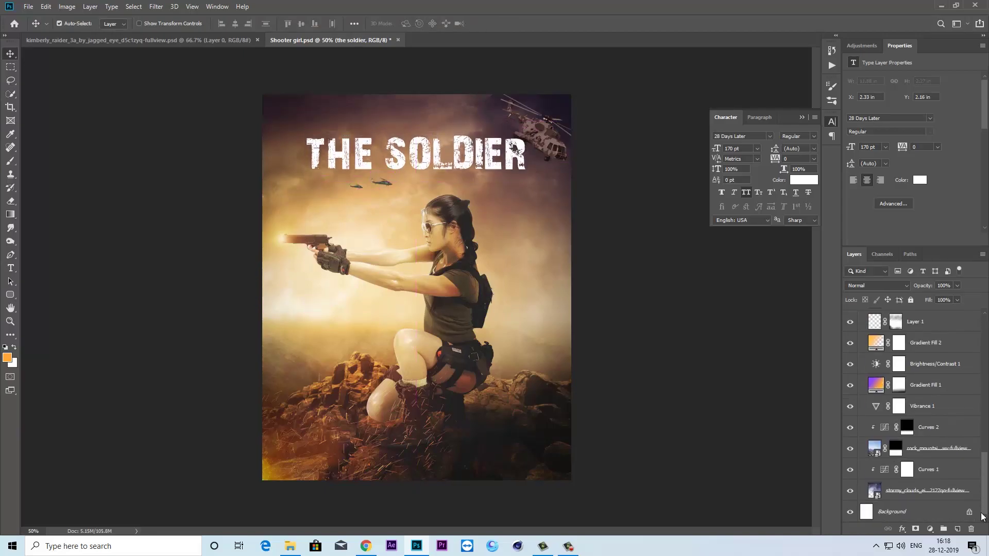
pyautogui.click(914, 514)
pyautogui.click(59, 23)
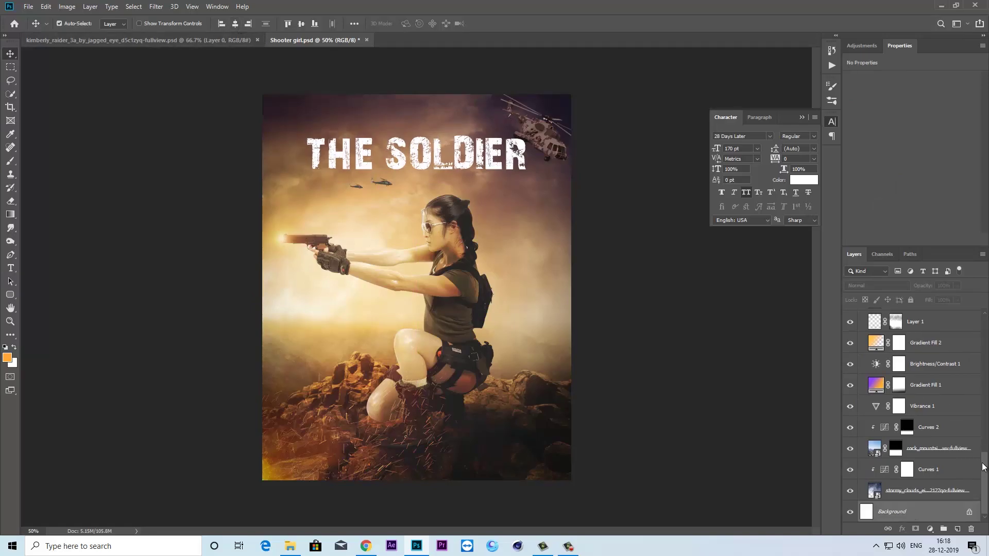
pyautogui.moveTo(982, 467); pyautogui.dragTo(984, 333)
pyautogui.click(916, 318)
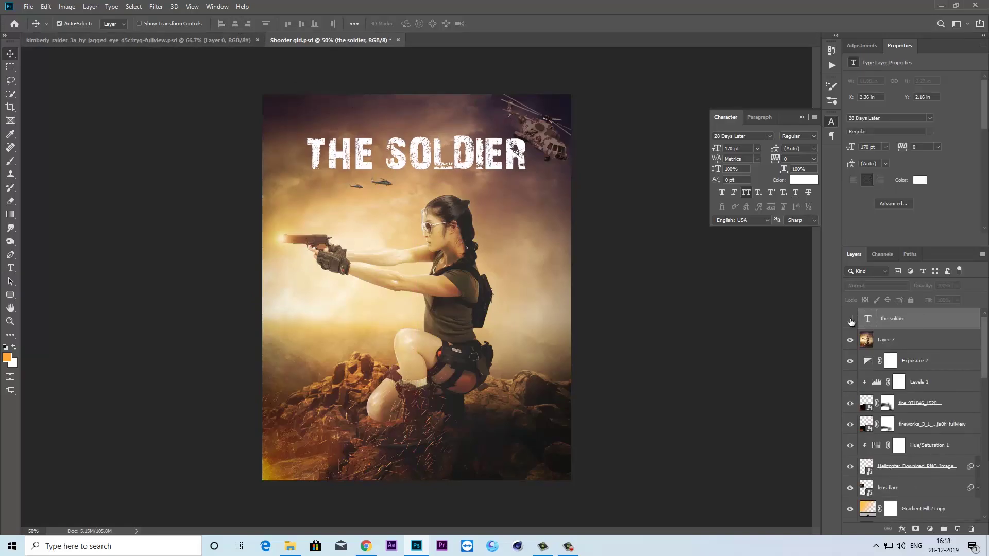
pyautogui.doubleClick(870, 319)
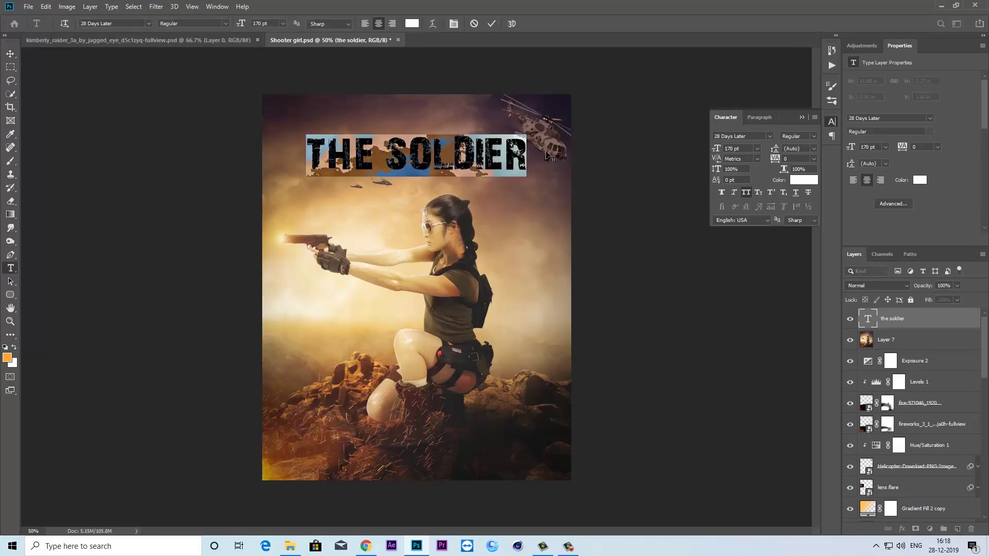
pyautogui.click(412, 24)
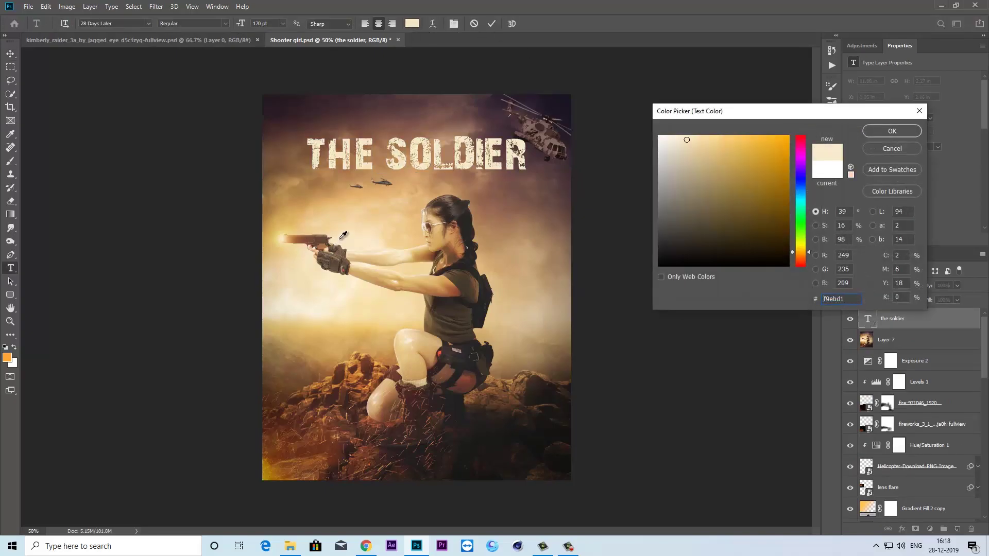
pyautogui.moveTo(359, 228)
pyautogui.mouseDown()
pyautogui.moveTo(286, 179)
pyautogui.moveTo(297, 301)
pyautogui.mouseUp()
# - Confirm the cream title colour and commit the text edit
pyautogui.click(891, 131)
pyautogui.hotkey('ctrl', 'Return')
pyautogui.press('v')
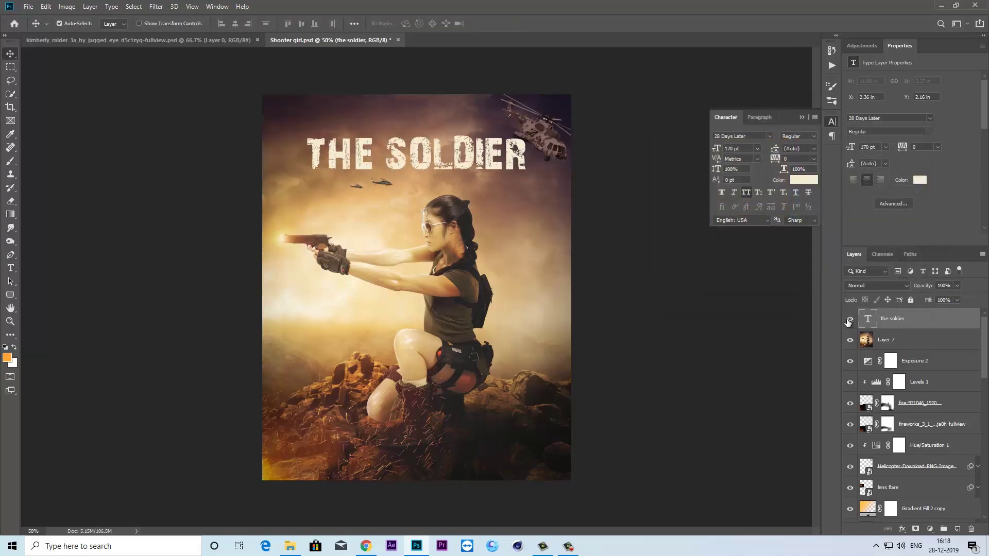
# - Add a drop shadow to the title, keeping its colour black
pyautogui.rightClick(906, 317)
pyautogui.click(823, 80)
pyautogui.click(577, 349)
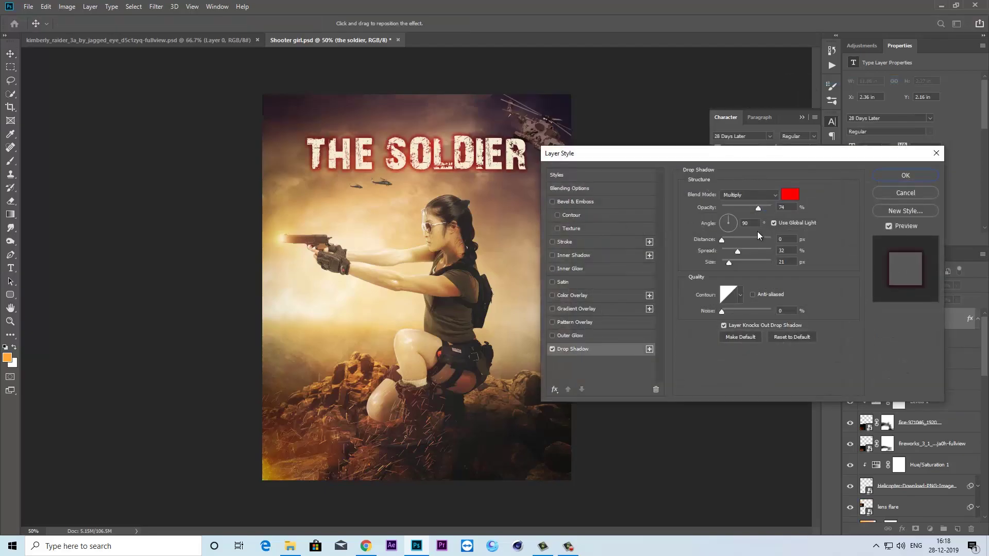
pyautogui.click(789, 195)
pyautogui.moveTo(670, 260); pyautogui.dragTo(638, 273)
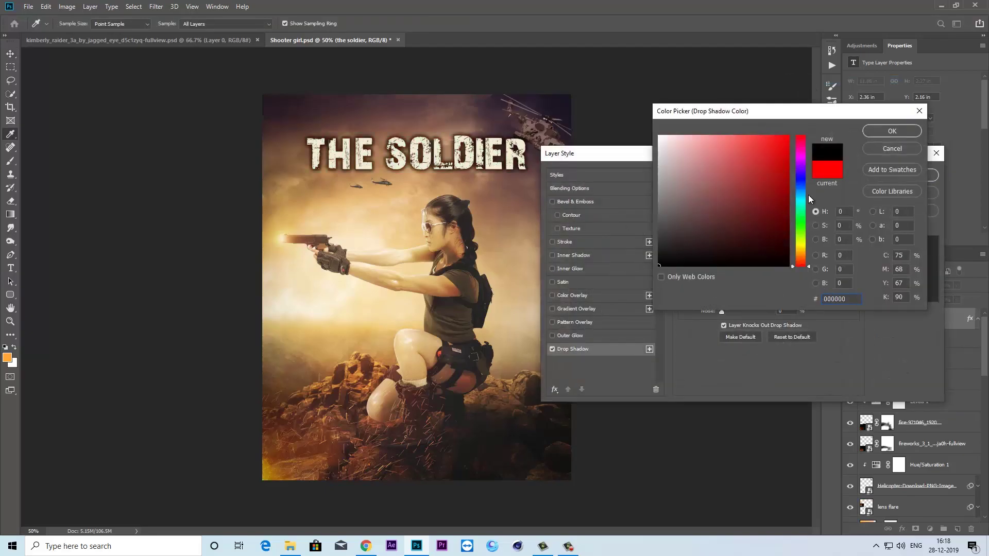
pyautogui.click(888, 133)
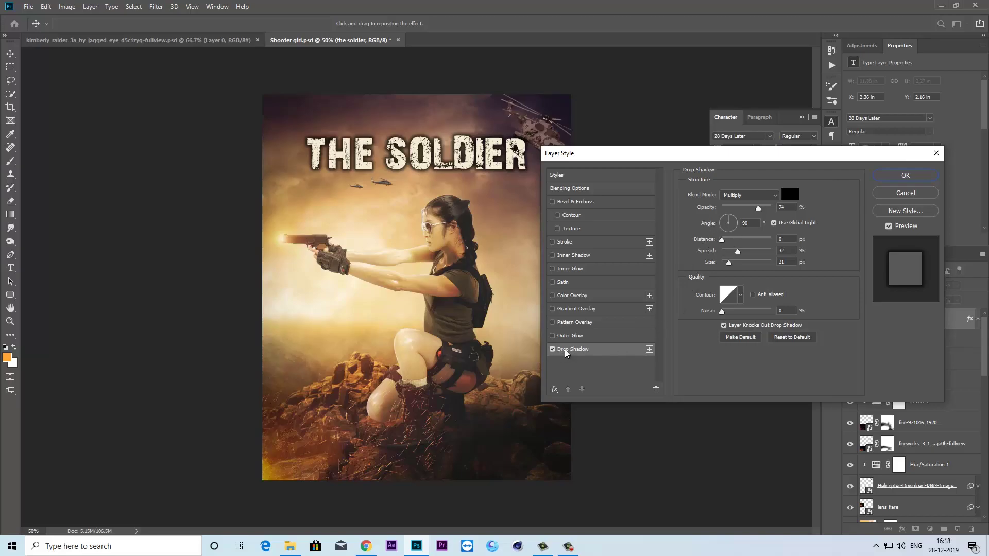
pyautogui.click(790, 194)
pyautogui.click(332, 295)
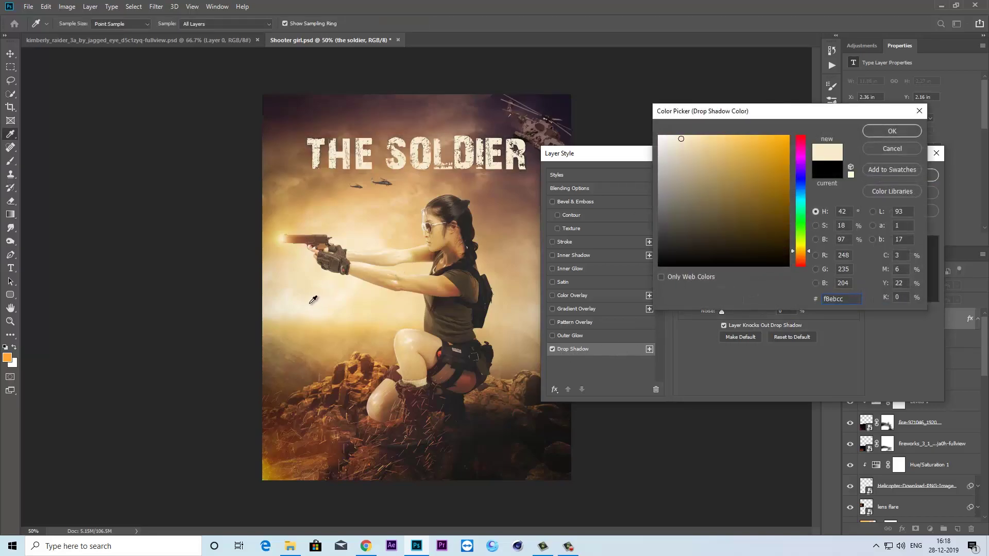
pyautogui.moveTo(290, 328)
pyautogui.mouseDown()
pyautogui.moveTo(290, 267)
pyautogui.moveTo(296, 332)
pyautogui.mouseUp()
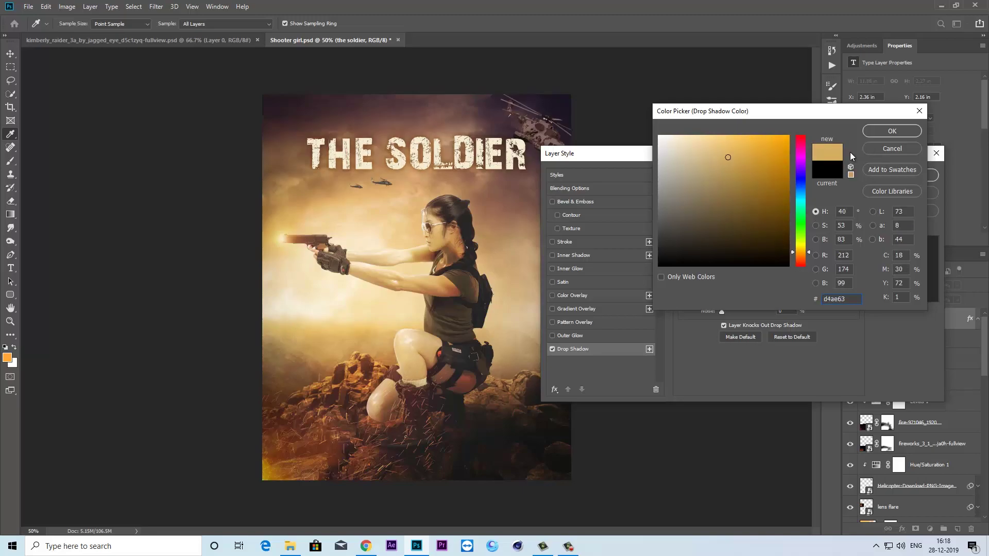
pyautogui.click(827, 168)
pyautogui.click(892, 131)
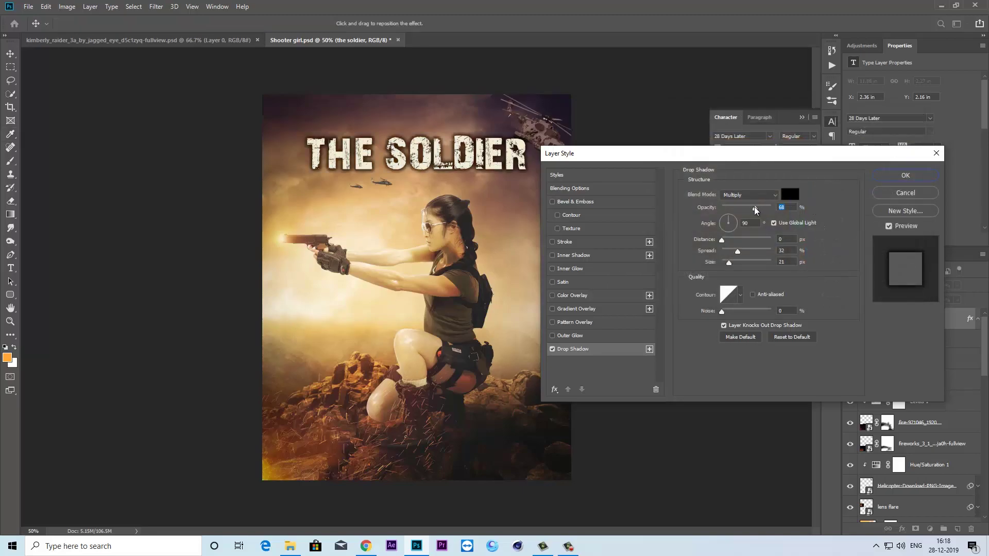
# - Set the drop shadow to 55% opacity, distance 5, spread 10, size 13, and apply it
pyautogui.moveTo(755, 209); pyautogui.dragTo(748, 208)
pyautogui.click(722, 242)
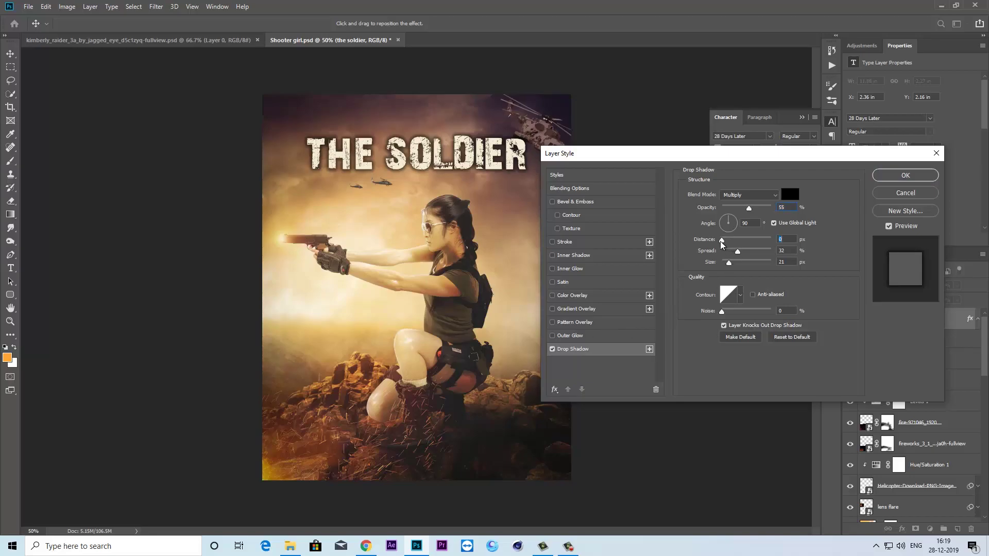
pyautogui.moveTo(737, 252)
pyautogui.mouseDown()
pyautogui.moveTo(723, 251)
pyautogui.moveTo(726, 263)
pyautogui.moveTo(735, 223)
pyautogui.moveTo(725, 224)
pyautogui.mouseUp()
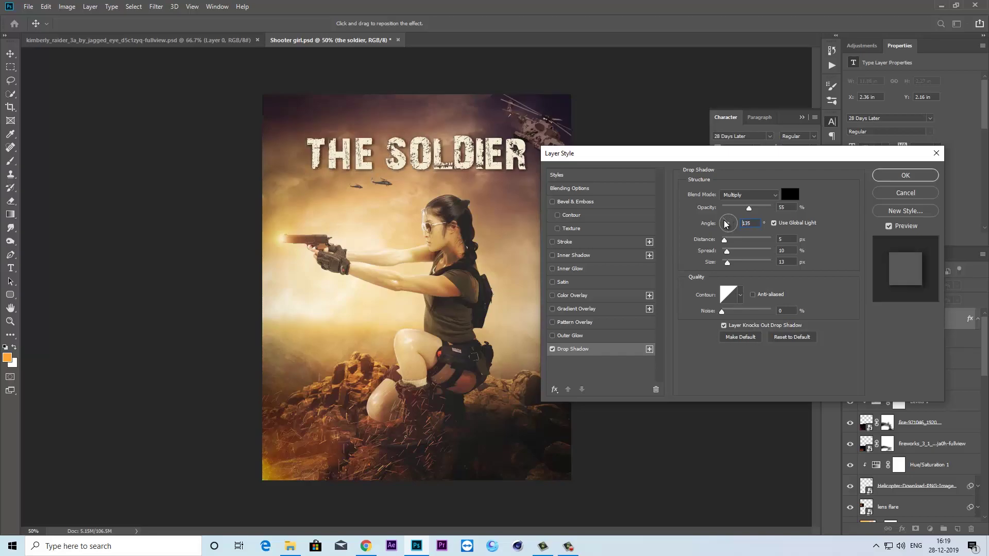
pyautogui.click(900, 176)
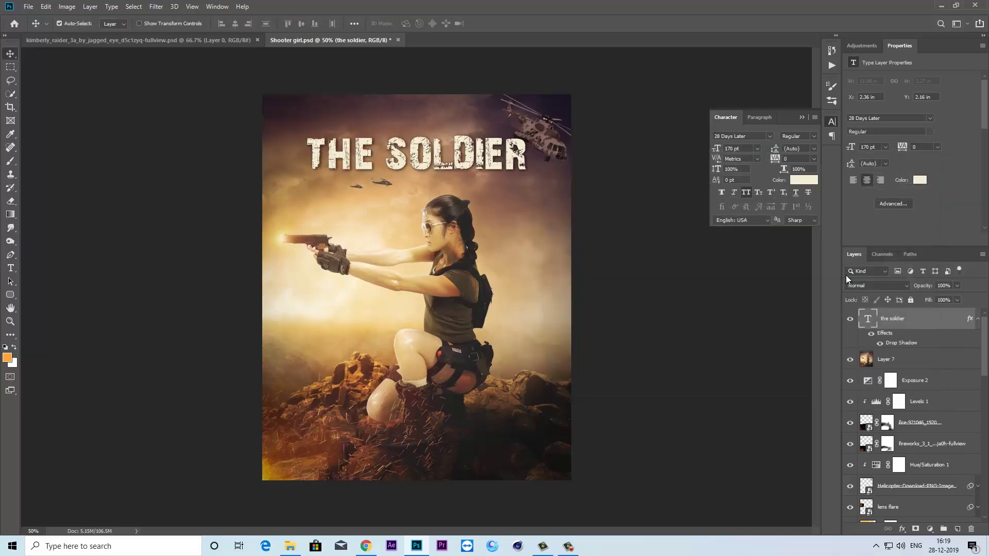
# - Add Layer 8 below the title with a black gradient shading the poster bottom at 59% opacity
pyautogui.click(957, 529)
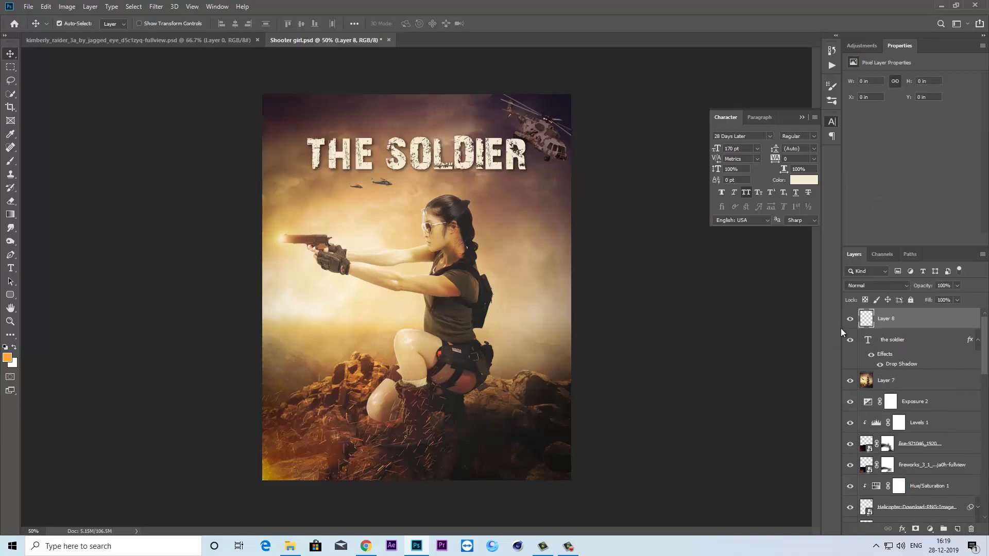
pyautogui.moveTo(896, 319); pyautogui.dragTo(895, 370)
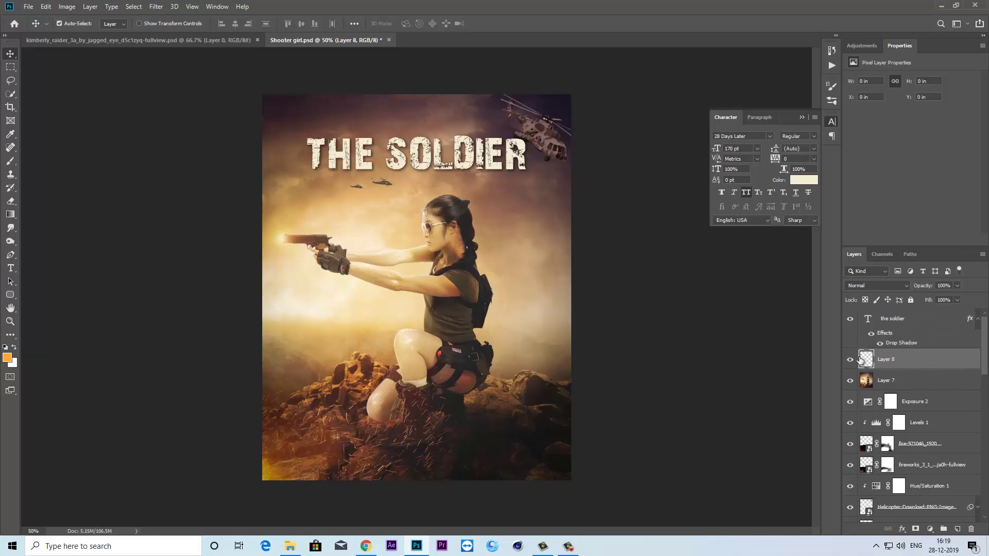
pyautogui.click(5, 347)
pyautogui.click(10, 214)
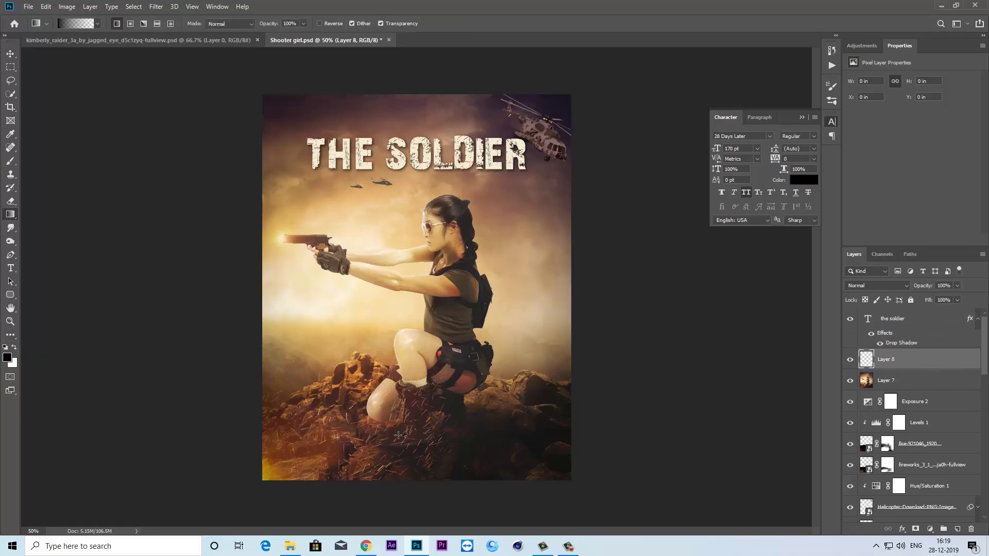
pyautogui.moveTo(424, 511); pyautogui.dragTo(424, 313)
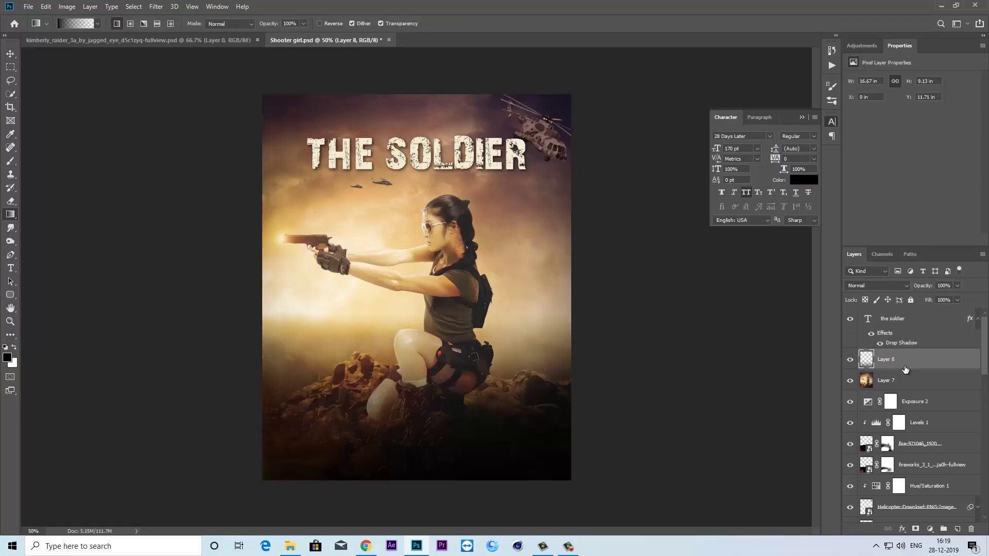
pyautogui.click(875, 285)
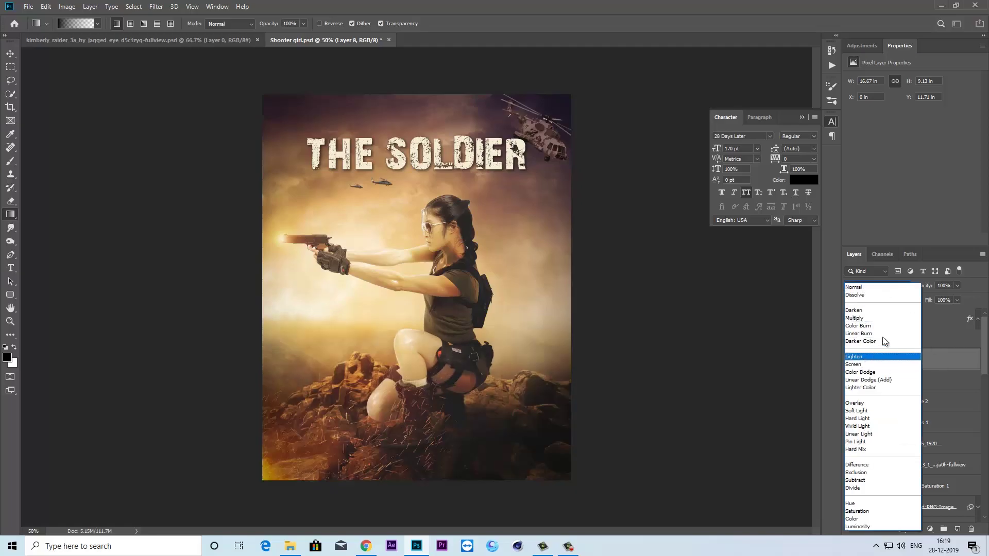
pyautogui.click(871, 286)
pyautogui.moveTo(957, 286); pyautogui.dragTo(937, 297)
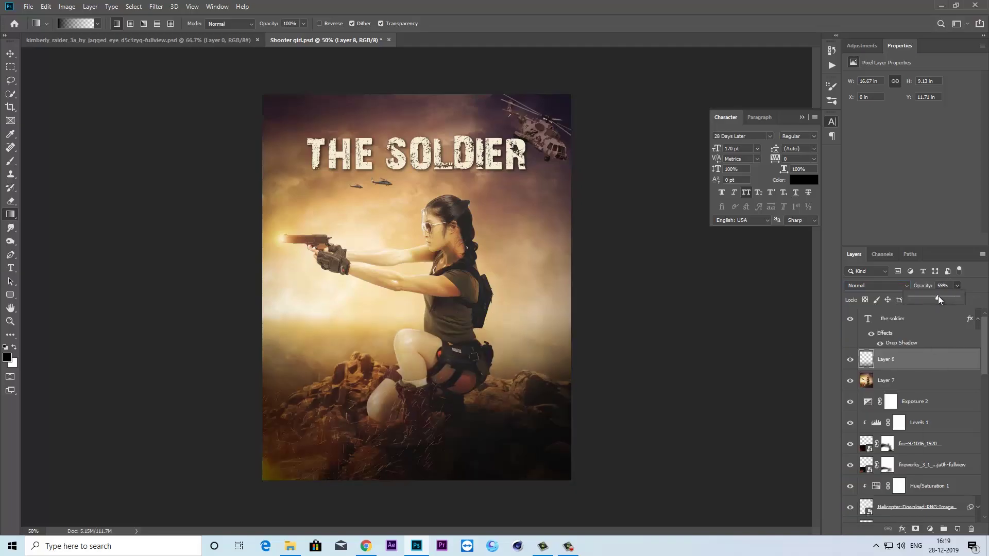
# - Place the Movie Credits image, moved to the poster bottom and enlarged
pyautogui.click(28, 6)
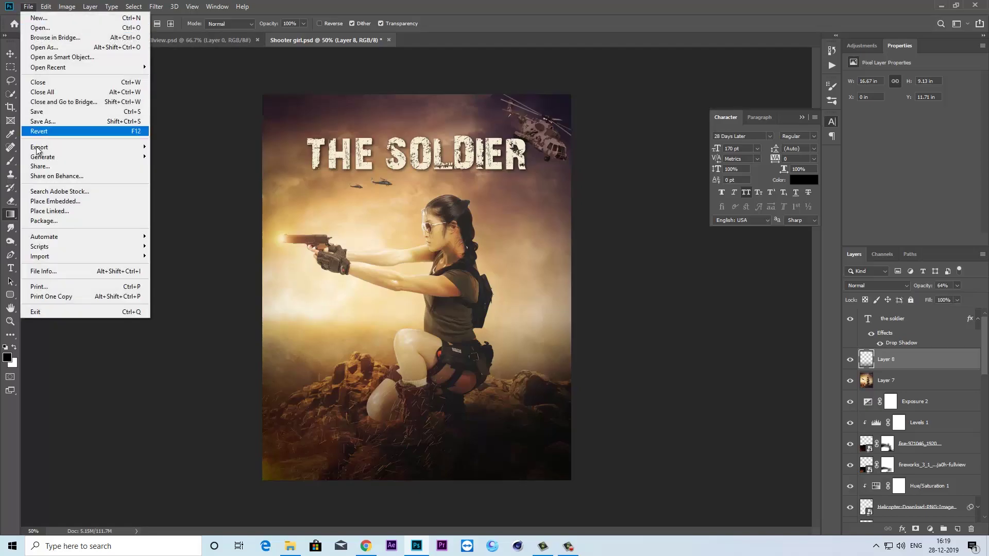
pyautogui.click(57, 203)
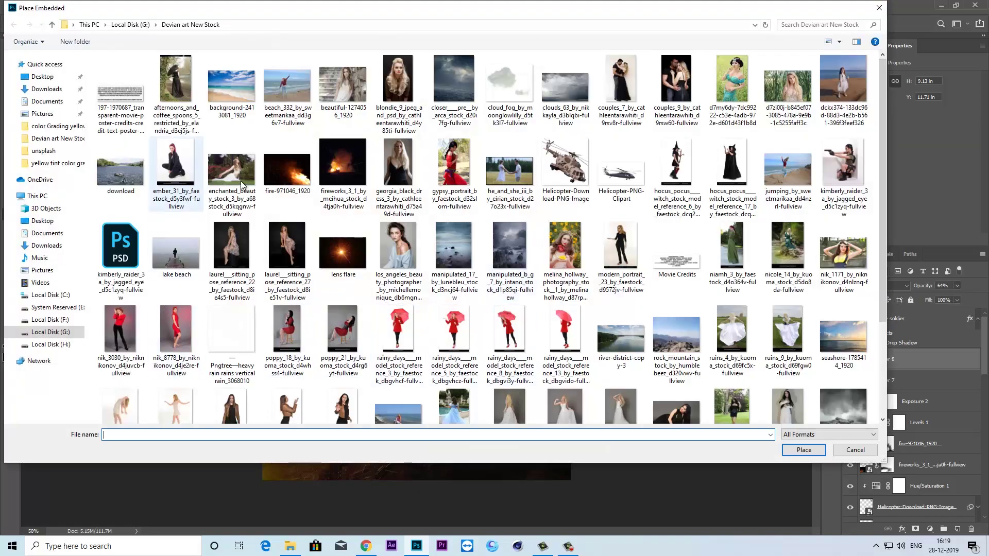
pyautogui.click(676, 255)
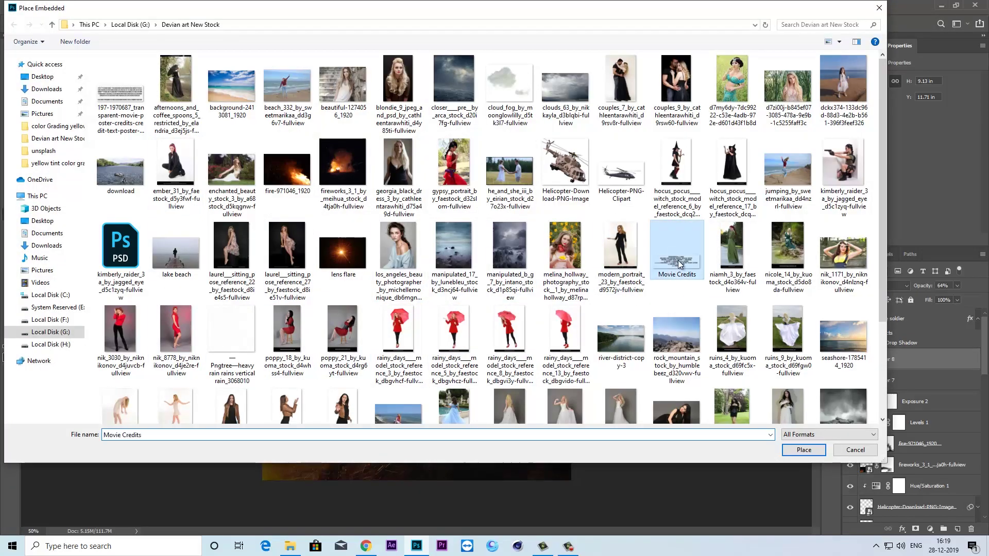
pyautogui.click(803, 449)
pyautogui.moveTo(451, 309); pyautogui.dragTo(451, 465)
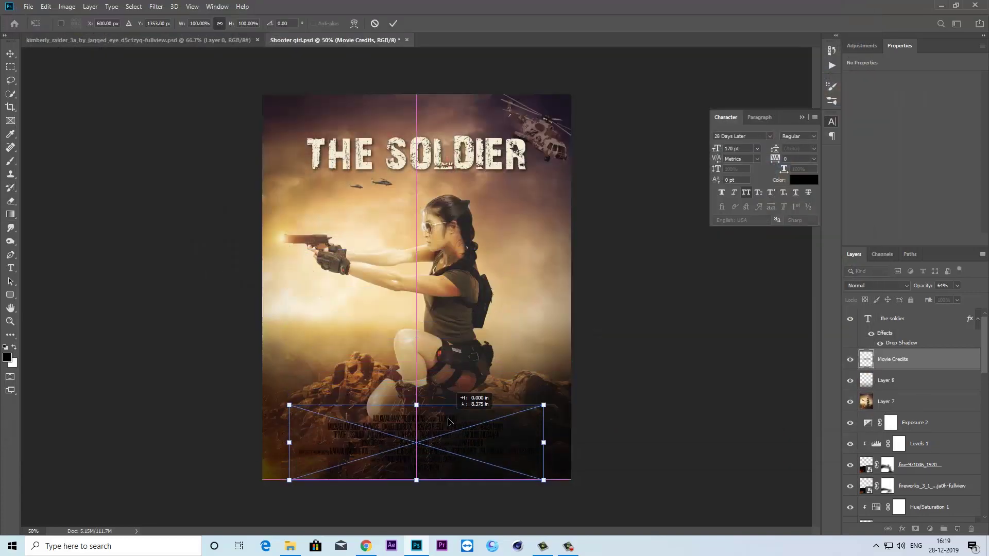
pyautogui.moveTo(543, 480); pyautogui.dragTo(573, 495)
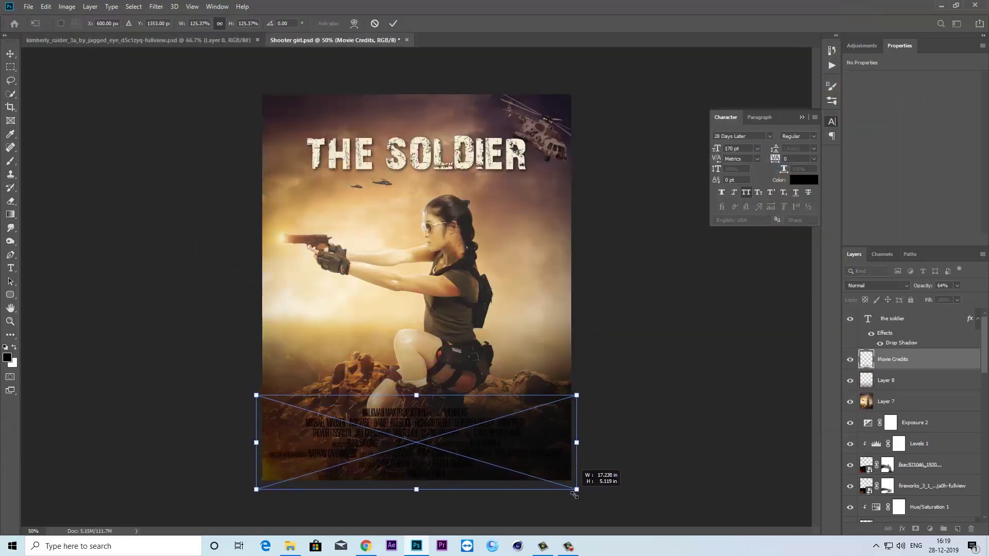
pyautogui.press('Return')
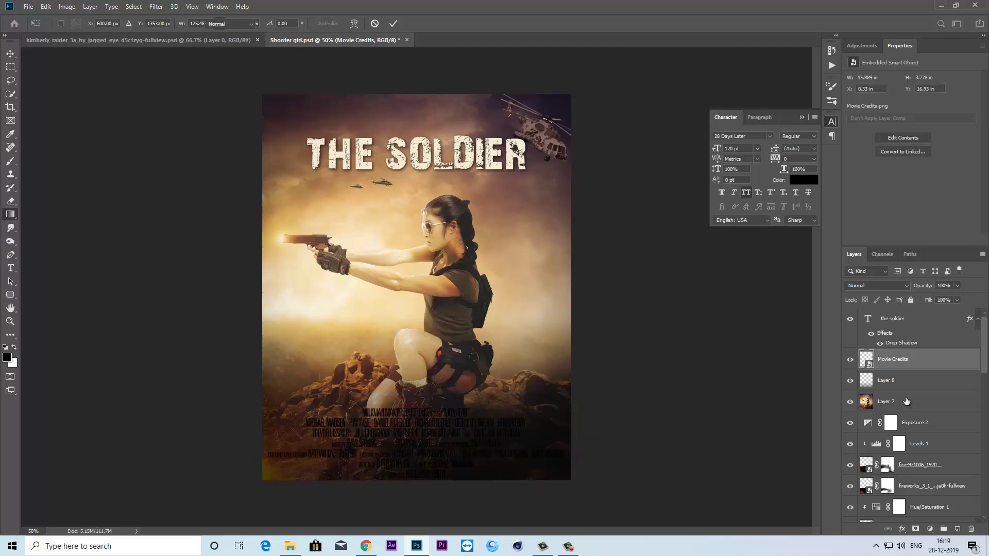
# - Add a white Color Overlay style to the Movie Credits layer
pyautogui.rightClick(912, 365)
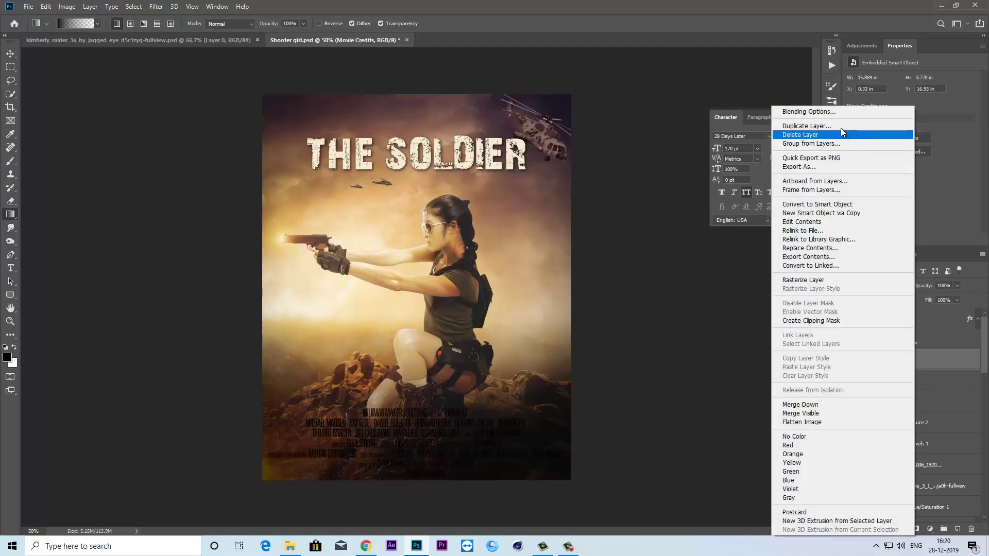
pyautogui.click(844, 111)
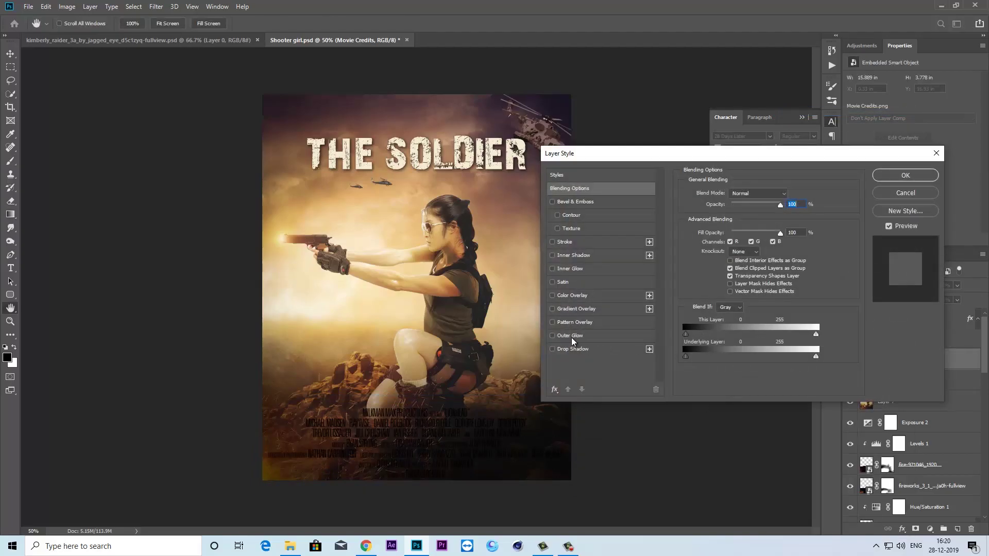
pyautogui.click(620, 295)
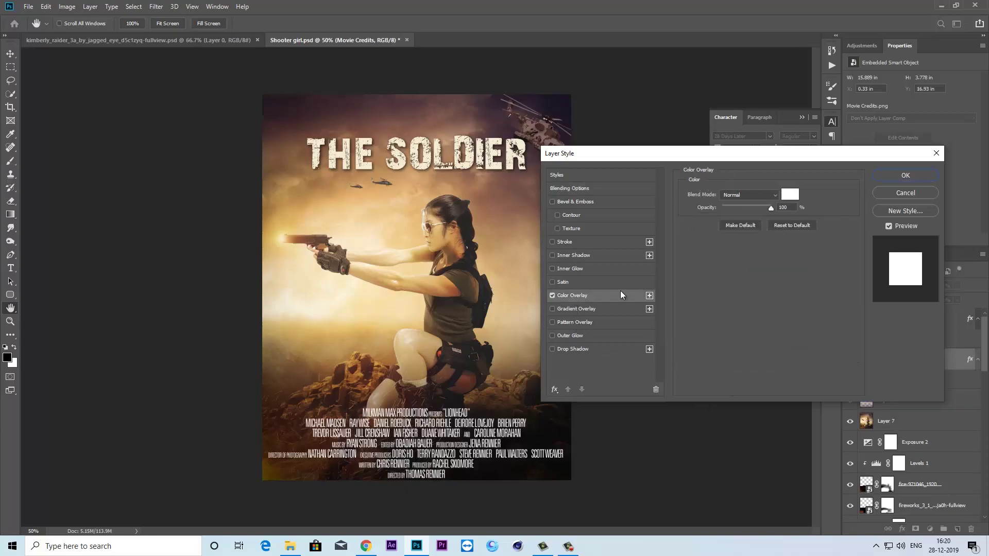
pyautogui.click(899, 177)
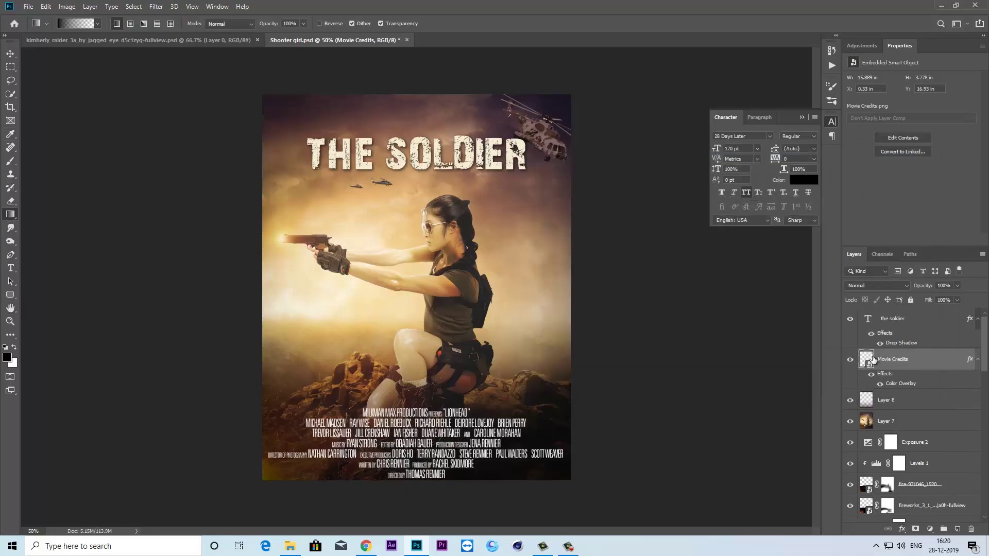
# - Select the Movie Credits layer and reposition the credits block slightly
pyautogui.click(11, 54)
pyautogui.moveTo(453, 423); pyautogui.dragTo(452, 421)
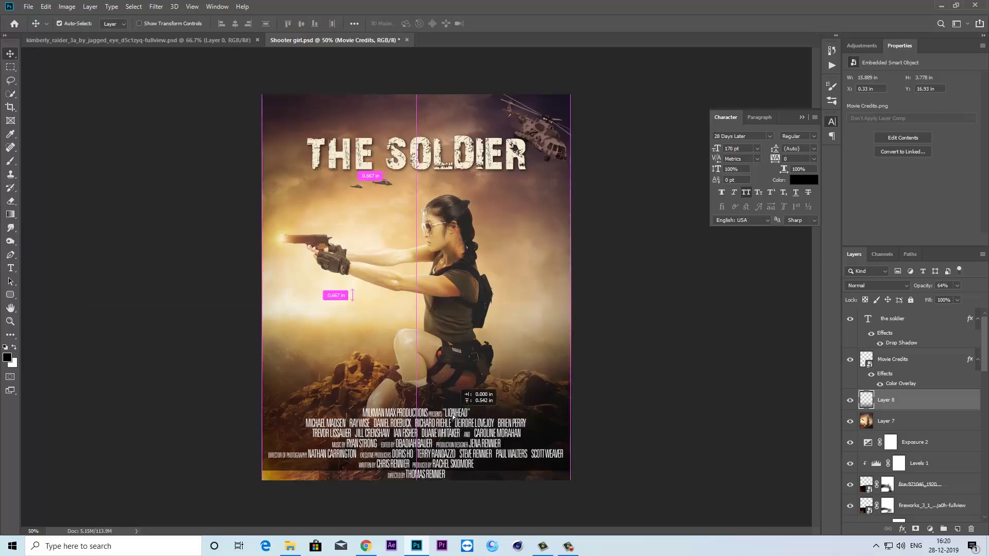
pyautogui.press('ctrl')
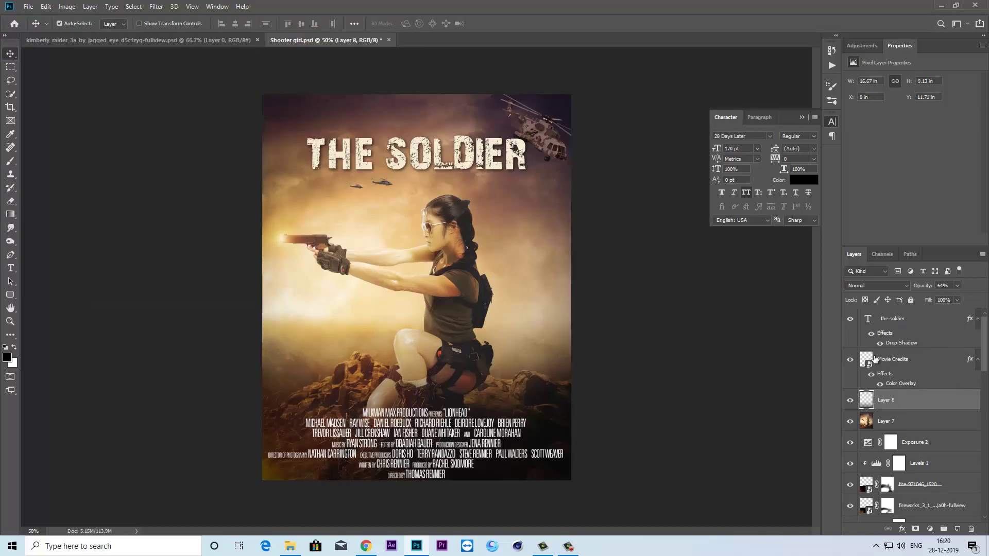
pyautogui.click(850, 360)
pyautogui.click(901, 359)
pyautogui.hotkey('ctrl', 't')
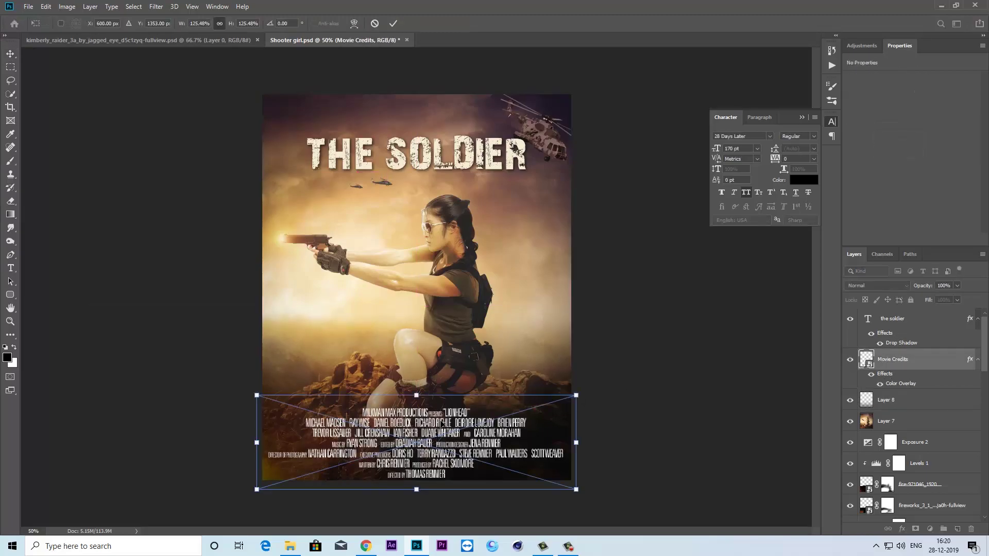
pyautogui.moveTo(443, 424); pyautogui.dragTo(444, 430)
pyautogui.press('Return')
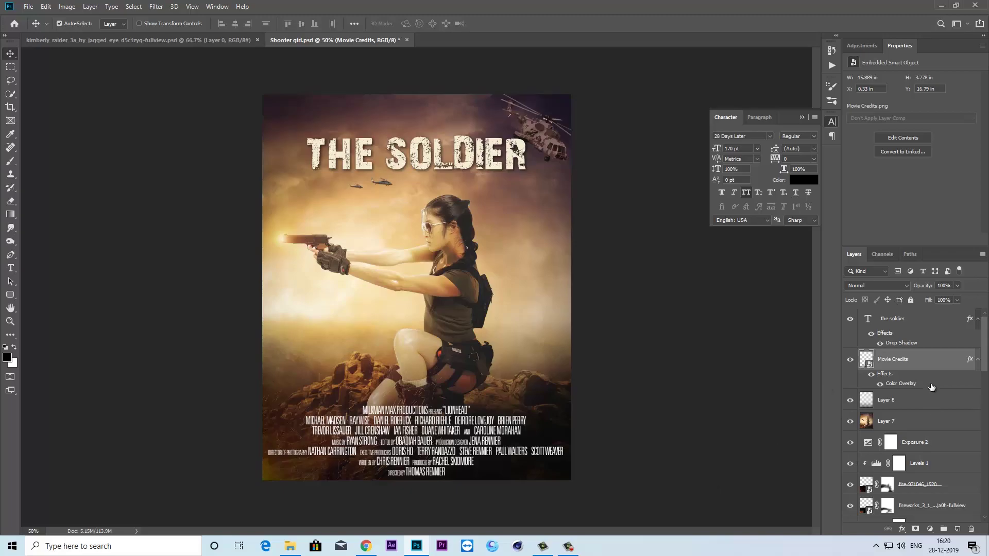
# - Shorten the credits block from its top edge, nudge it up two pixels, and compare visibility
pyautogui.hotkey('ctrl', 't')
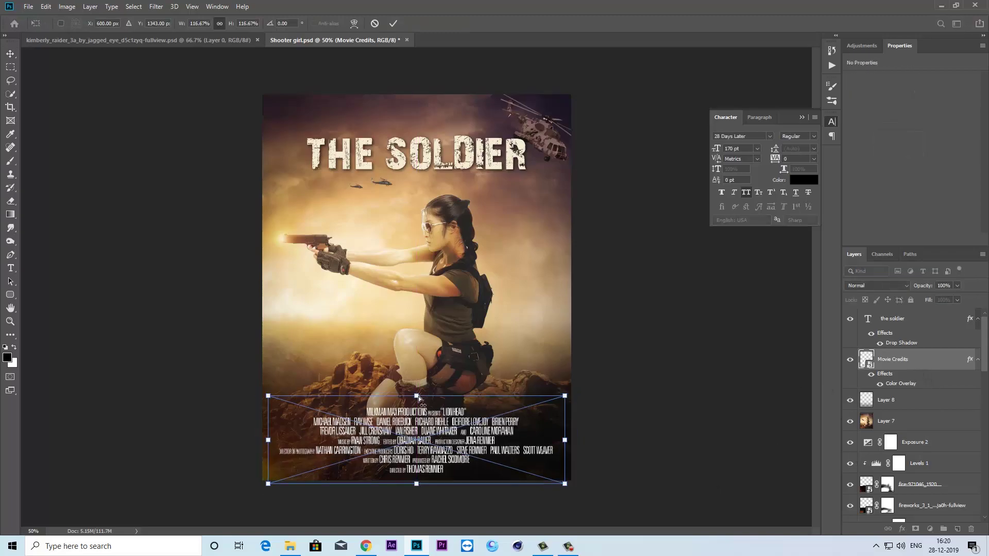
pyautogui.moveTo(416, 392); pyautogui.dragTo(417, 405)
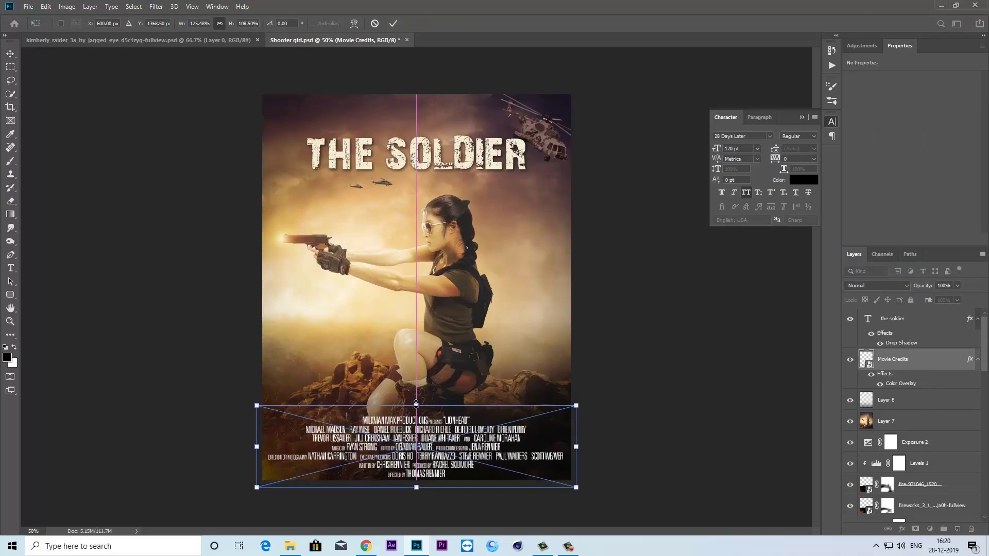
pyautogui.press('Return')
pyautogui.press('Up')
pyautogui.press('Up')
pyautogui.press('Up')
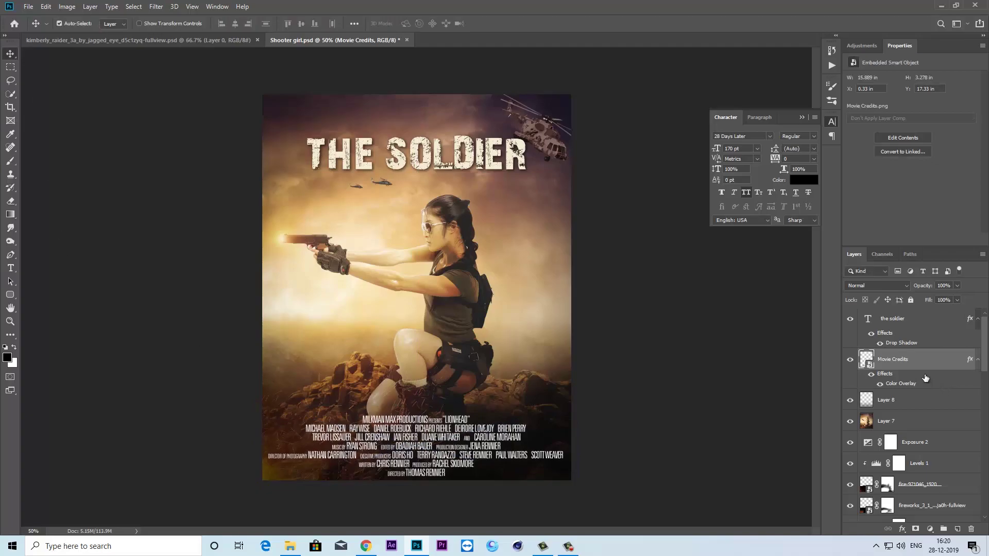
pyautogui.press('Up')
pyautogui.press('Up')
pyautogui.press('Up')
pyautogui.press('Up')
pyautogui.press('Up')
pyautogui.press('Up')
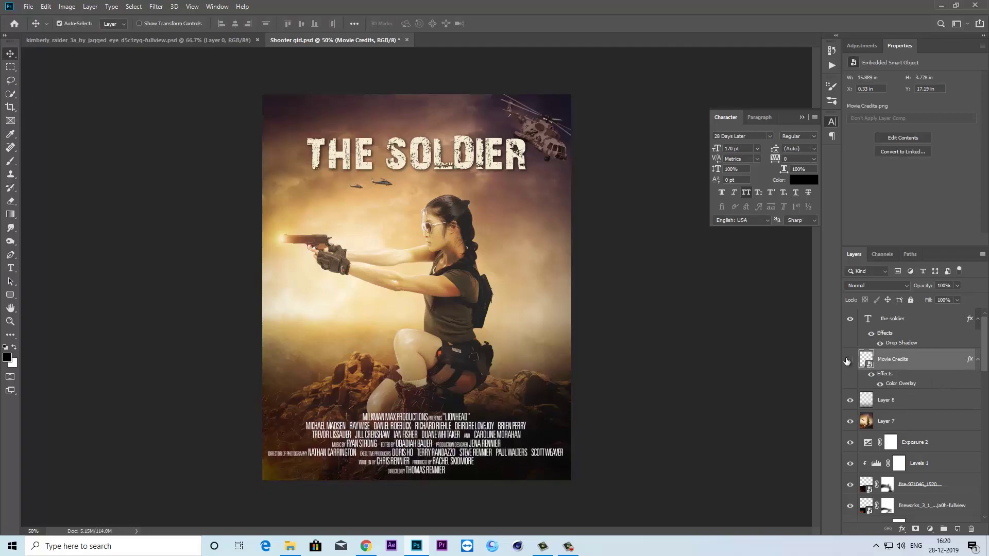
pyautogui.click(847, 361)
pyautogui.click(847, 362)
# - Darken the poster top with a black gradient on Layer 8 at 67% and set credits opacity to 66%
pyautogui.click(888, 403)
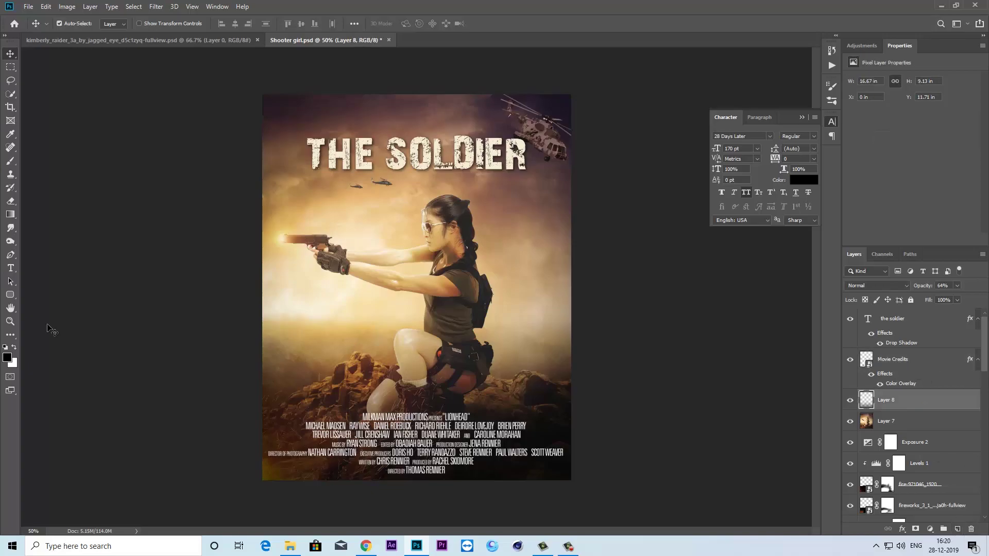
pyautogui.click(11, 213)
pyautogui.moveTo(426, 92); pyautogui.dragTo(420, 203)
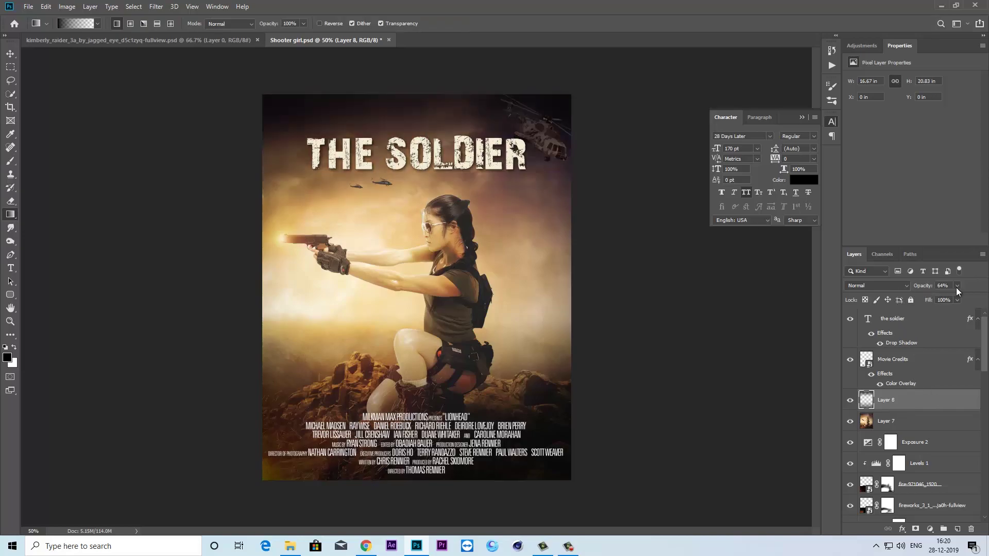
pyautogui.moveTo(955, 296); pyautogui.dragTo(959, 302)
pyautogui.click(977, 318)
pyautogui.click(977, 339)
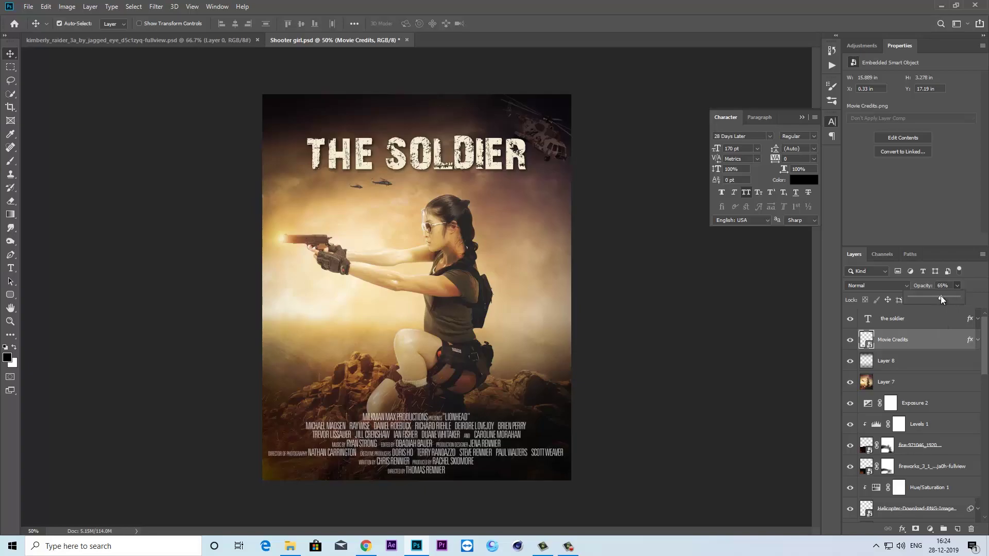
pyautogui.moveTo(940, 300); pyautogui.dragTo(942, 299)
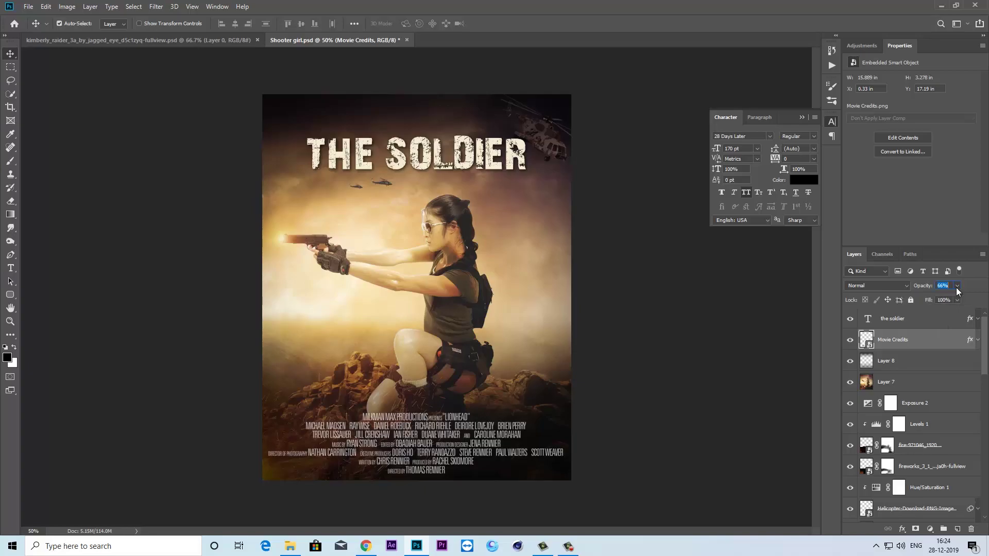
# - Stamp all visible layers into merged Layer 9 and open it in Color Efex Pro 4
pyautogui.click(918, 320)
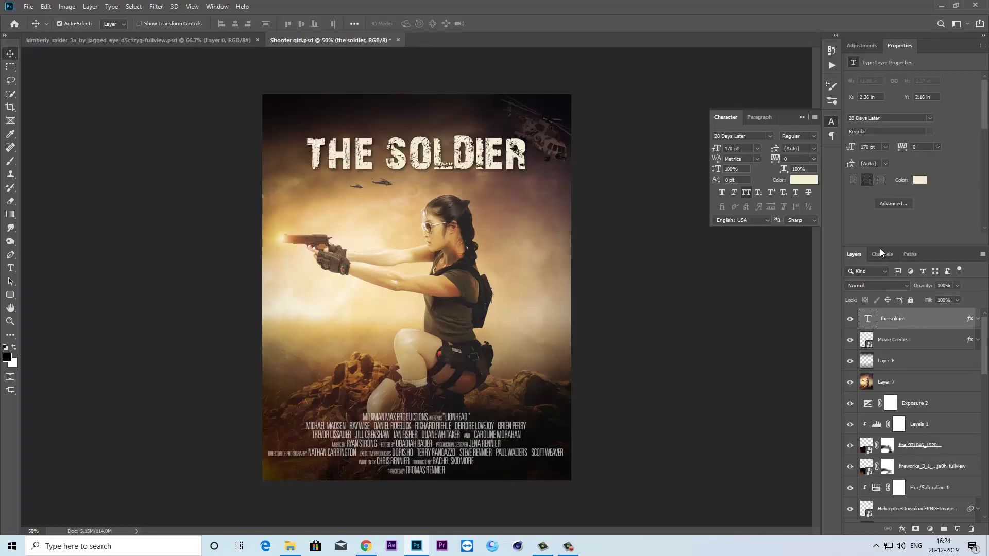
pyautogui.hotkey('ctrl', 'shift', 'alt', 'e')
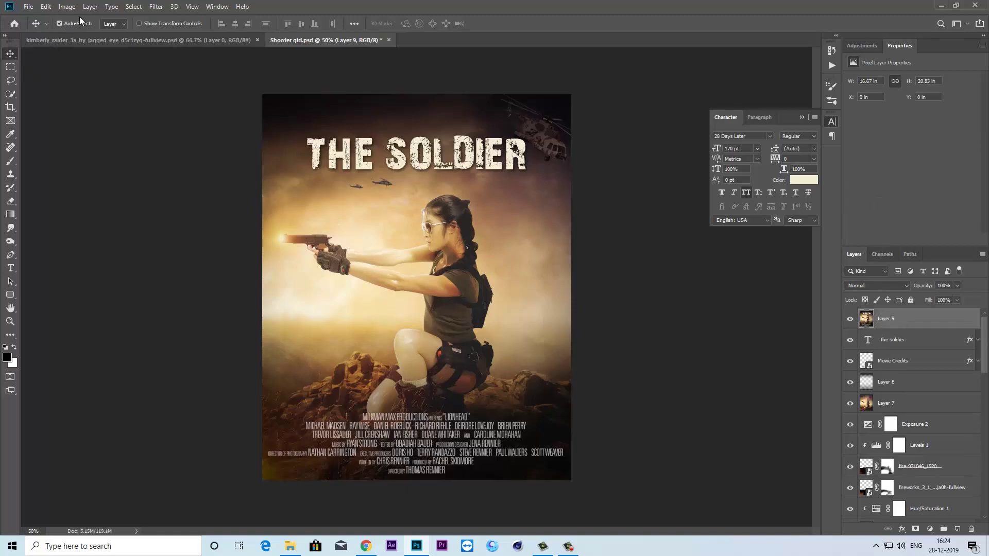
pyautogui.click(68, 7)
pyautogui.click(156, 7)
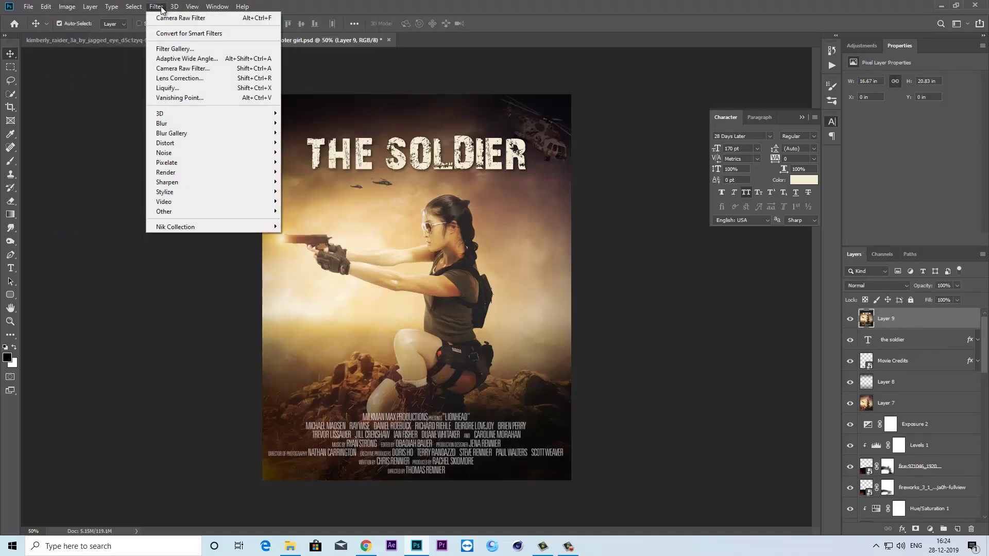
pyautogui.moveTo(175, 227)
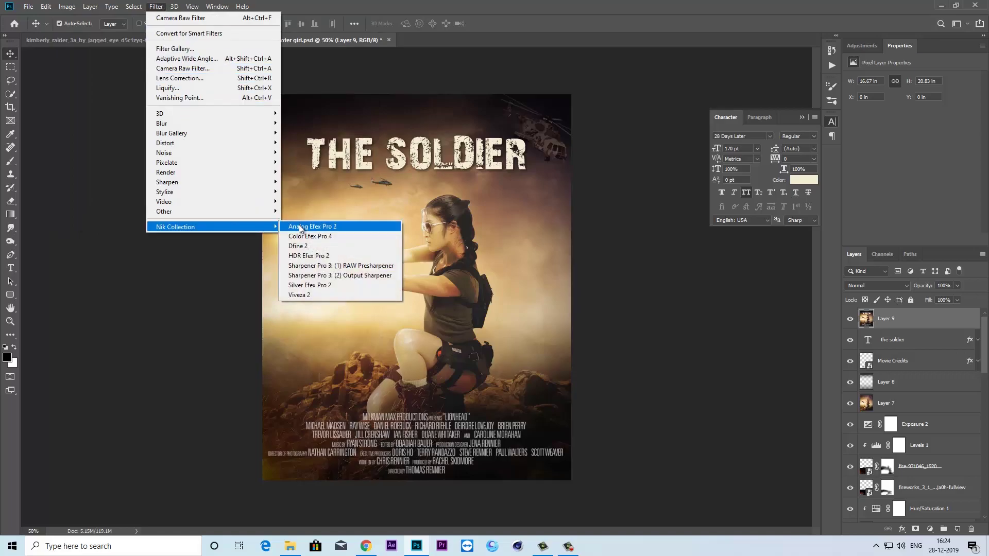
pyautogui.click(308, 236)
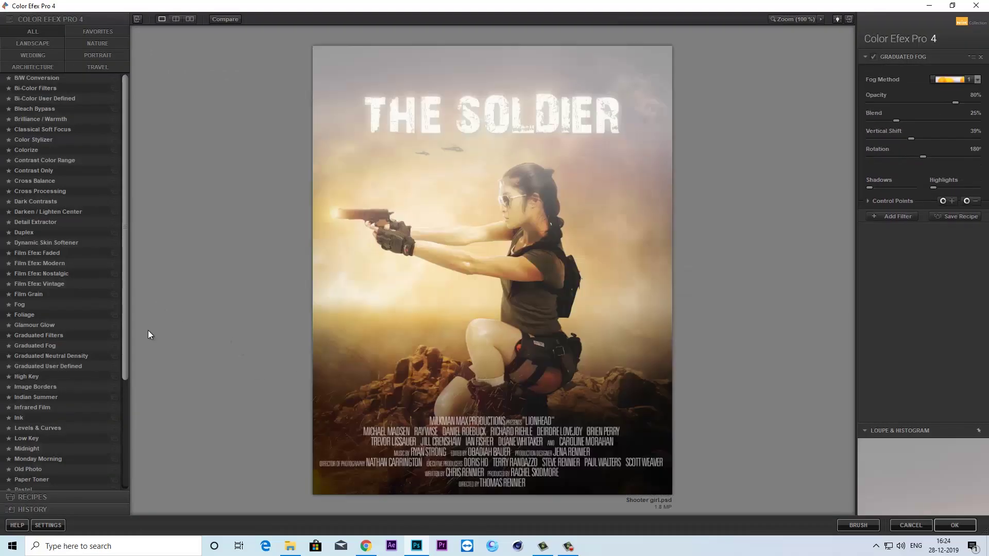
# - Apply Darken / Lighten Center with Shape 2, lowered centre luminosity and 34% centre size
pyautogui.click(78, 211)
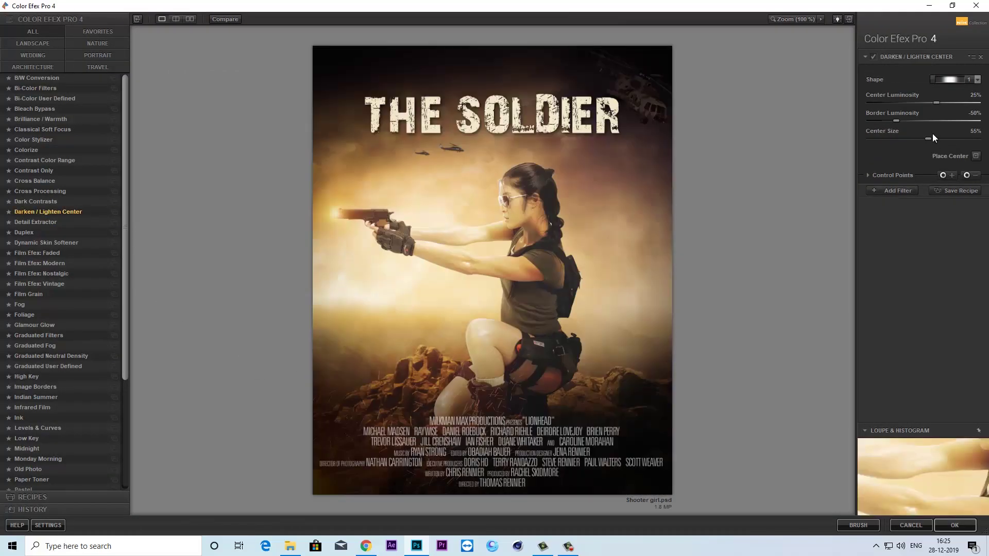
pyautogui.click(976, 80)
pyautogui.moveTo(936, 102)
pyautogui.mouseDown()
pyautogui.moveTo(920, 103)
pyautogui.moveTo(906, 125)
pyautogui.mouseUp()
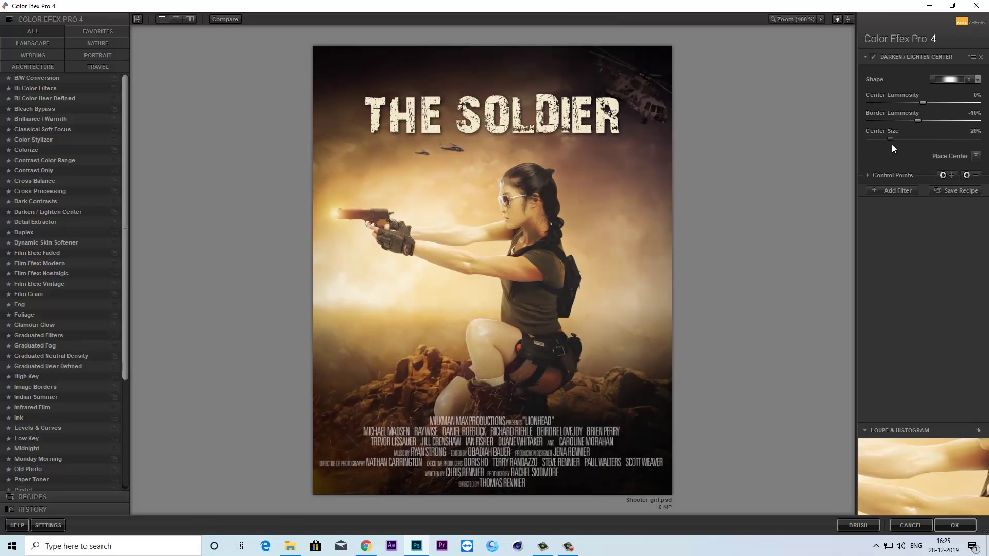
pyautogui.moveTo(890, 139); pyautogui.dragTo(906, 139)
pyautogui.moveTo(923, 102)
pyautogui.mouseDown()
pyautogui.moveTo(962, 103)
pyautogui.moveTo(898, 106)
pyautogui.moveTo(927, 106)
pyautogui.moveTo(917, 119)
pyautogui.moveTo(949, 120)
pyautogui.moveTo(923, 119)
pyautogui.mouseUp()
pyautogui.click(954, 525)
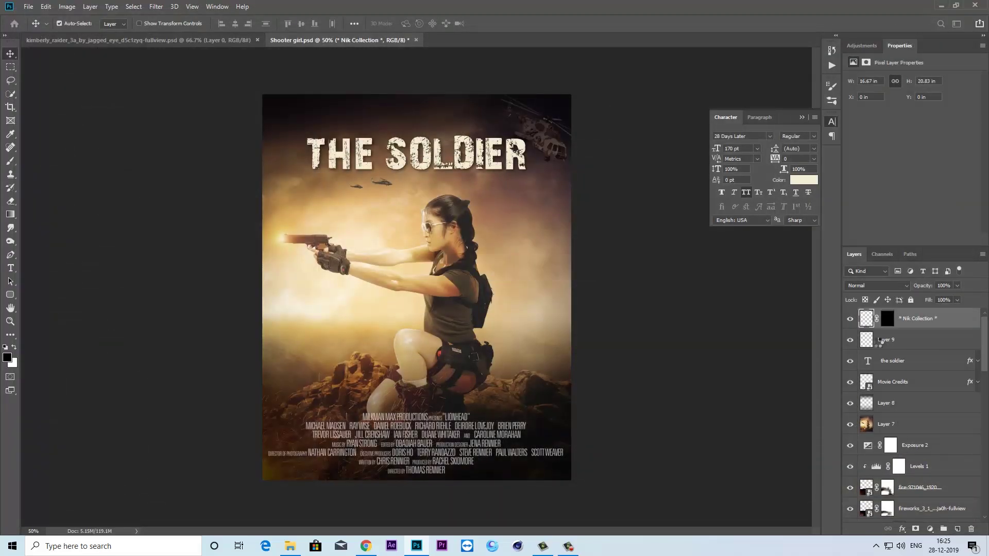
# - Hide and show the Darken / Lighten Center (CEP 4) layer to compare before and after
pyautogui.click(850, 320)
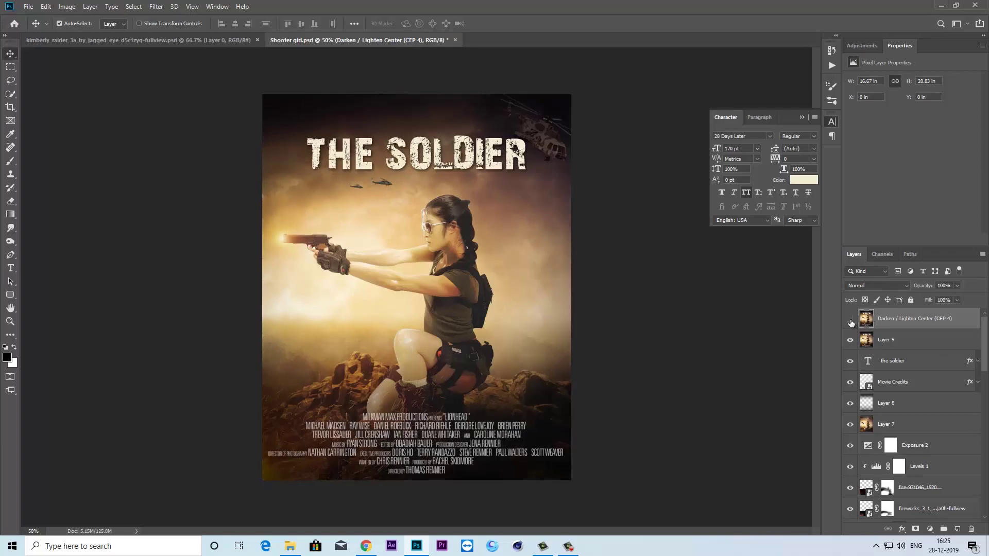
pyautogui.click(850, 320)
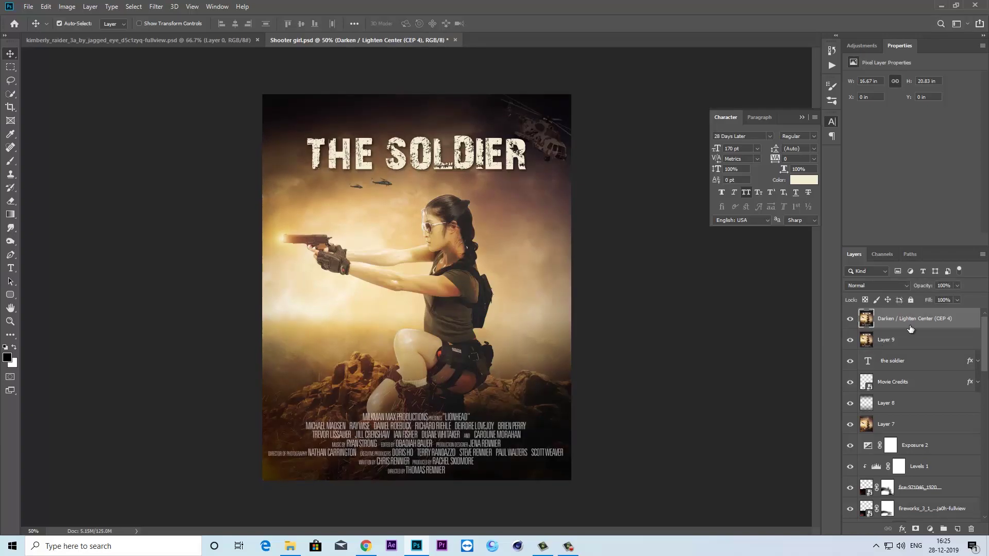